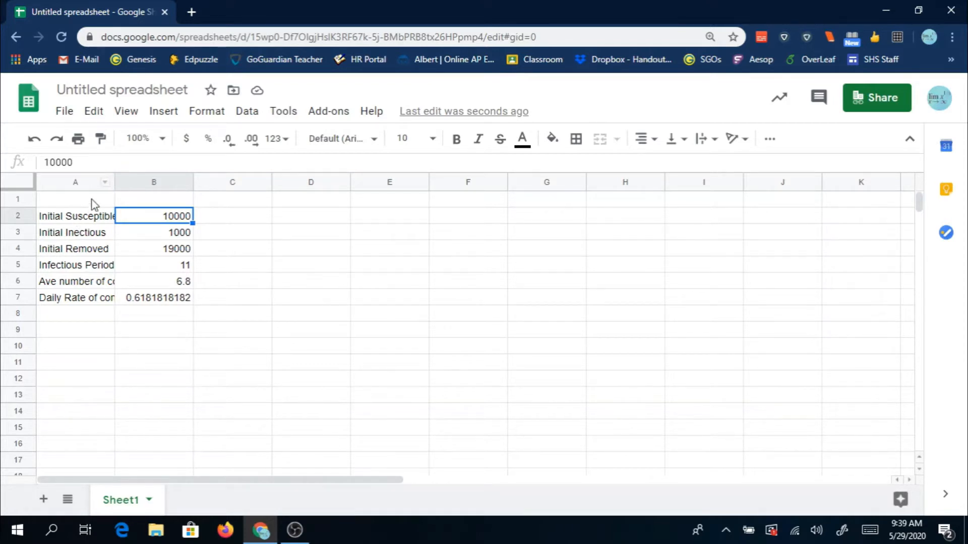
Step: Wrap the text in column A so the long parameter labels fit within their cells
click(75, 184)
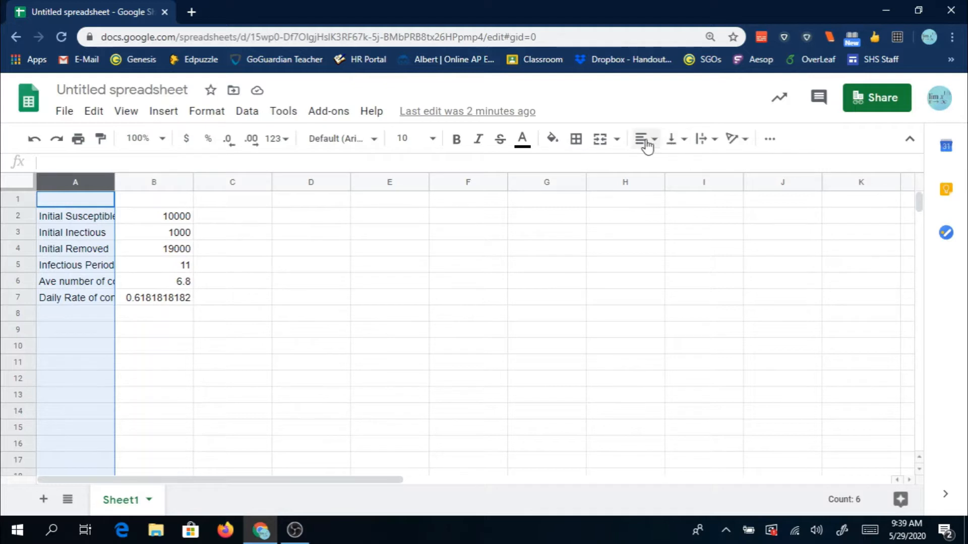
click(712, 143)
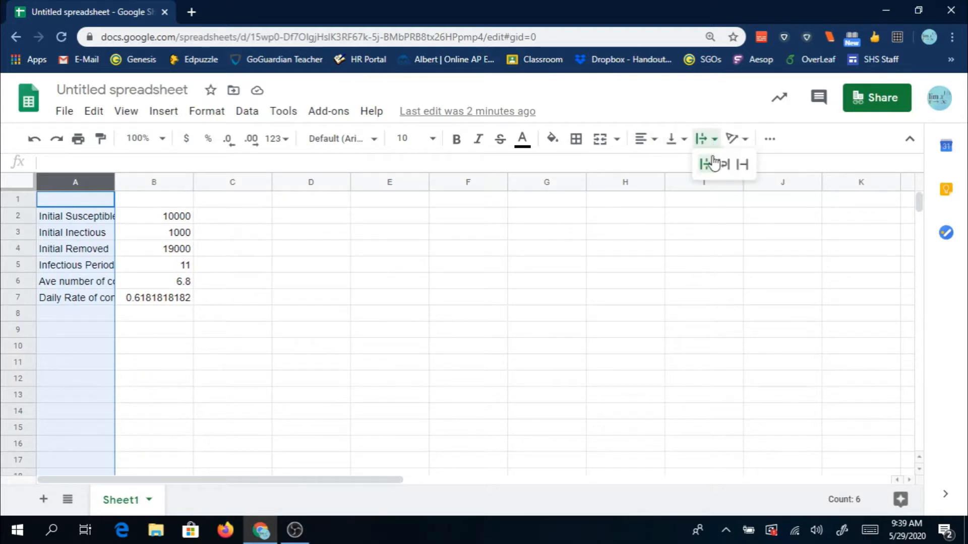
click(722, 170)
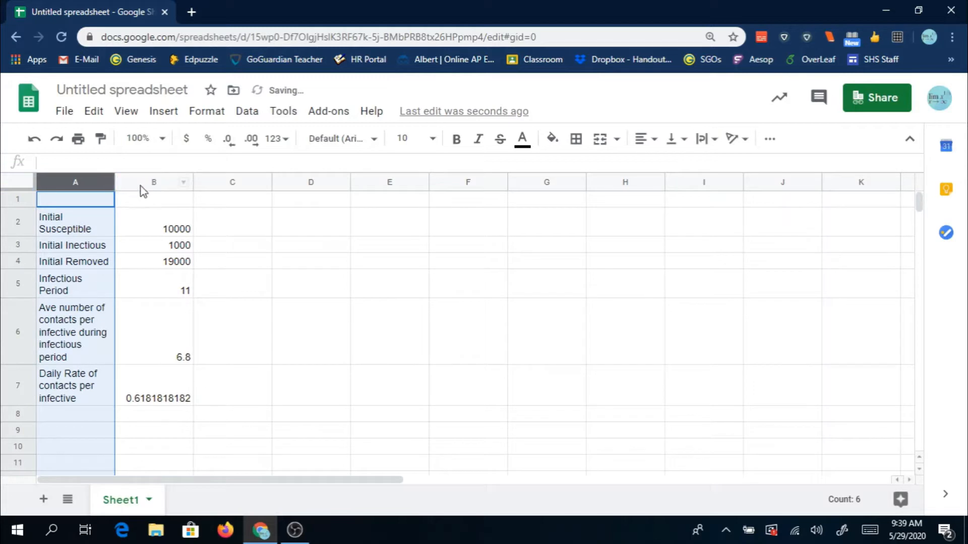
Step: Review the model's parameter labels and values in A2:B7, including the formula for the daily rate of contacts per infective
click(100, 228)
click(161, 228)
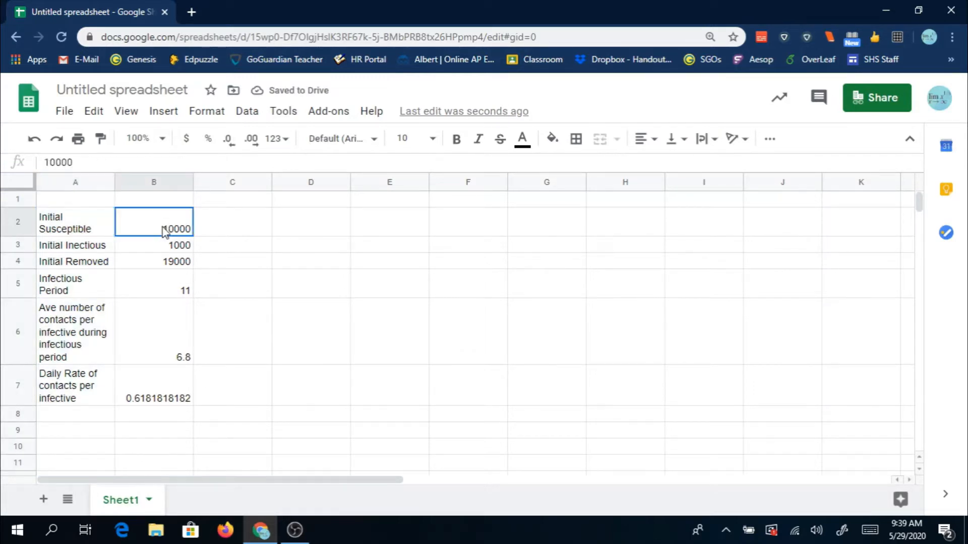
click(87, 250)
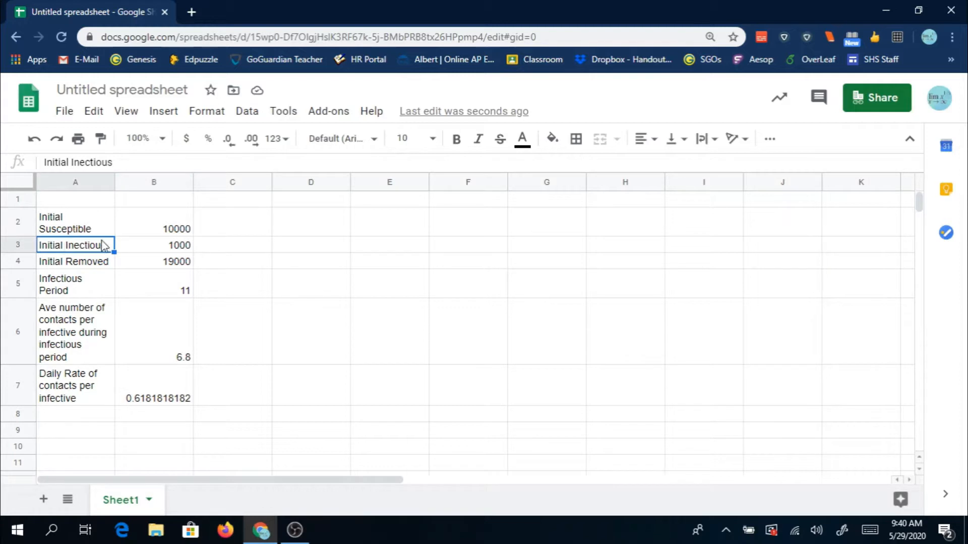
click(90, 220)
click(162, 224)
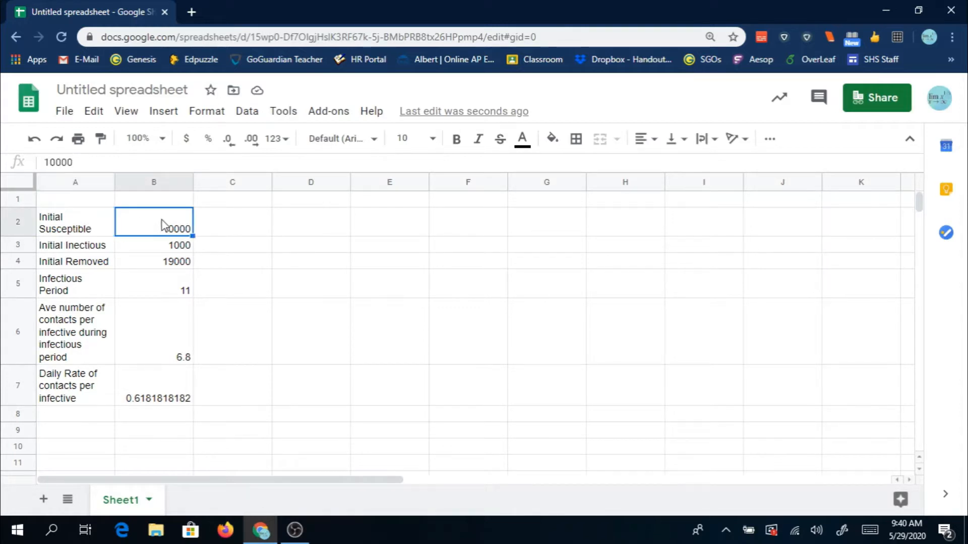
click(98, 250)
click(188, 249)
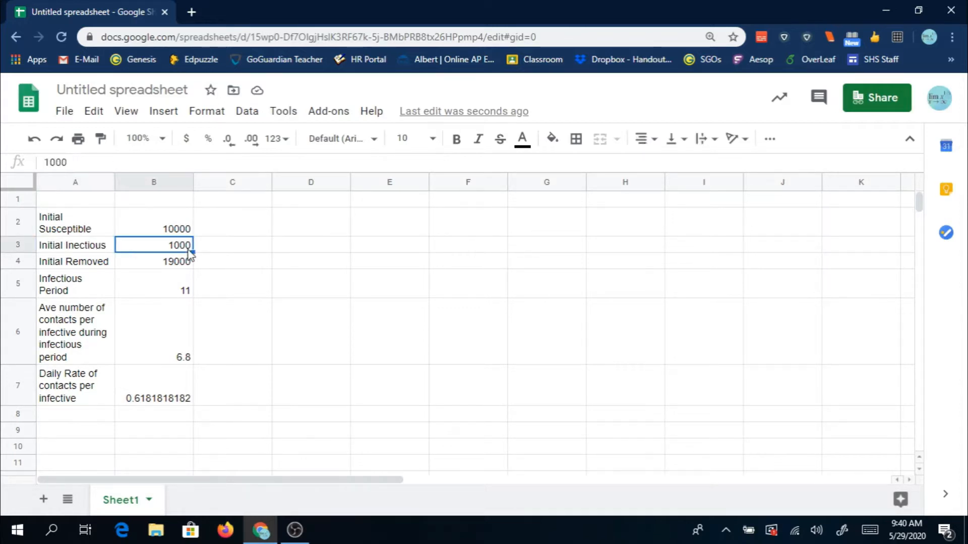
click(100, 264)
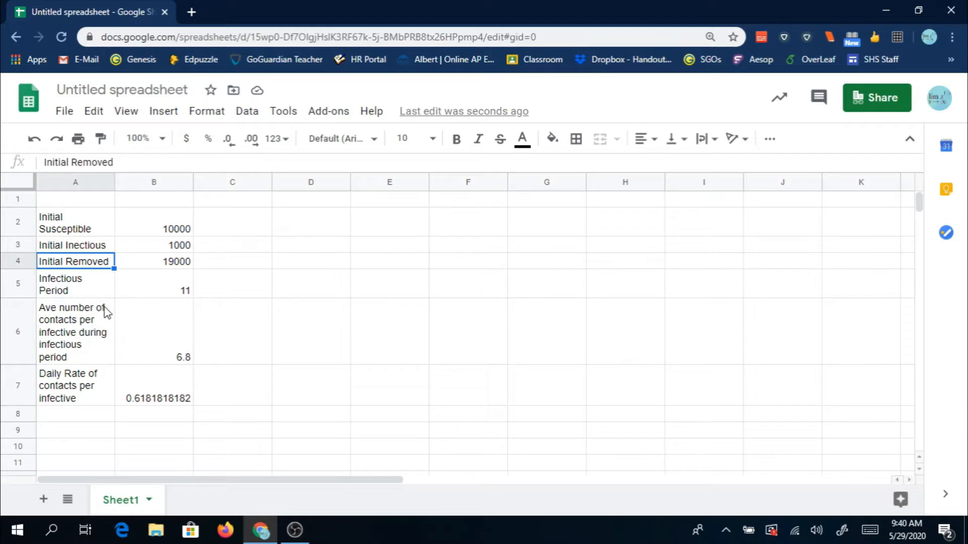
click(165, 294)
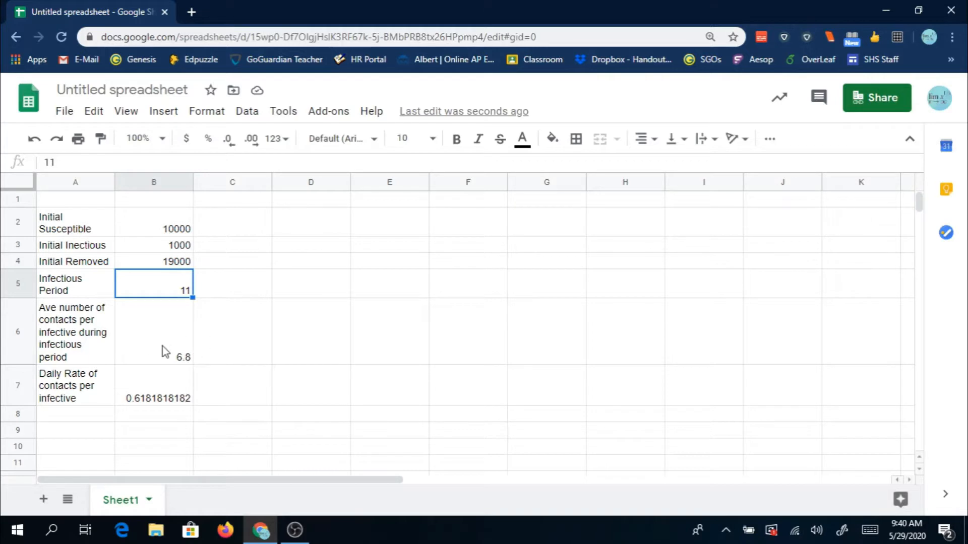
click(82, 397)
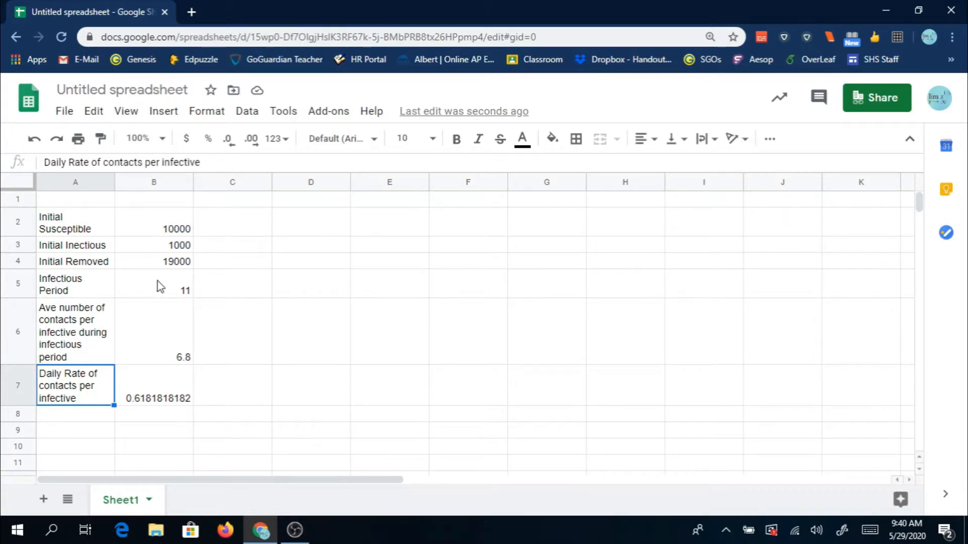
click(156, 381)
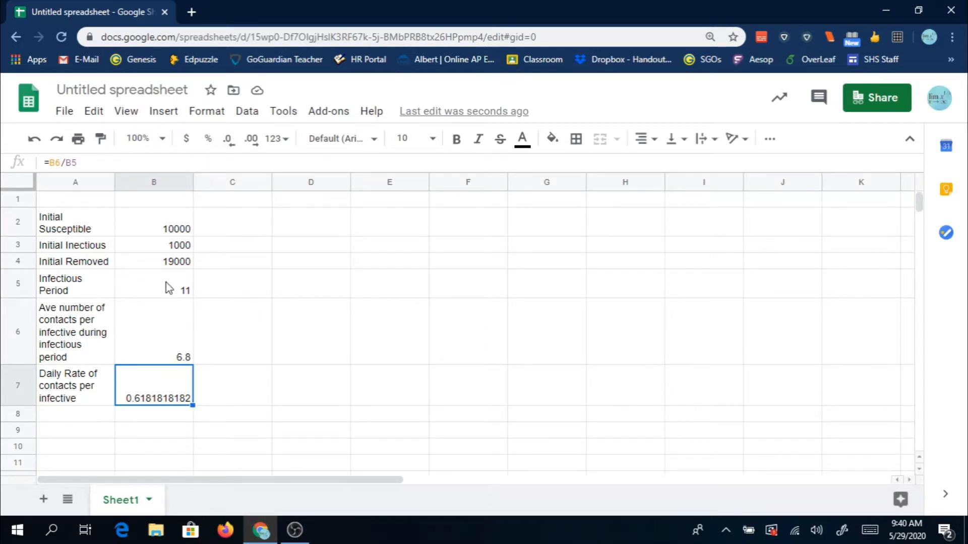
Step: Enter the column headers time, Susceptible, Infectious and Removed in cells D1 through G1
click(304, 201)
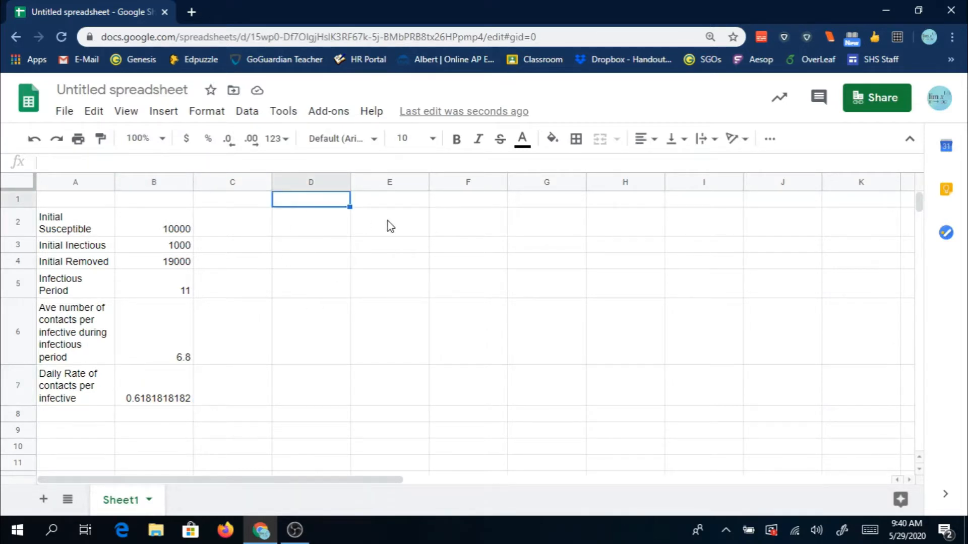
text(time)
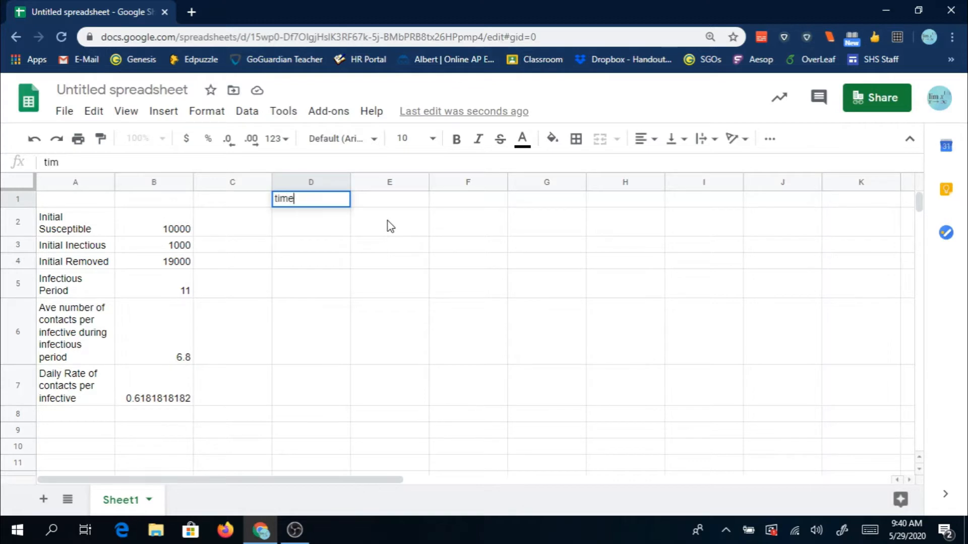
key(Tab)
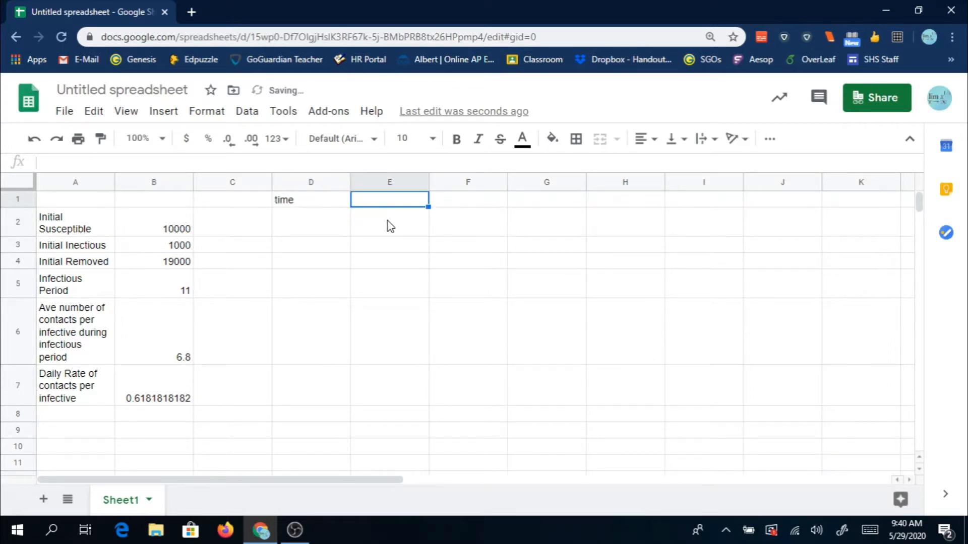
text(Susceptibl)
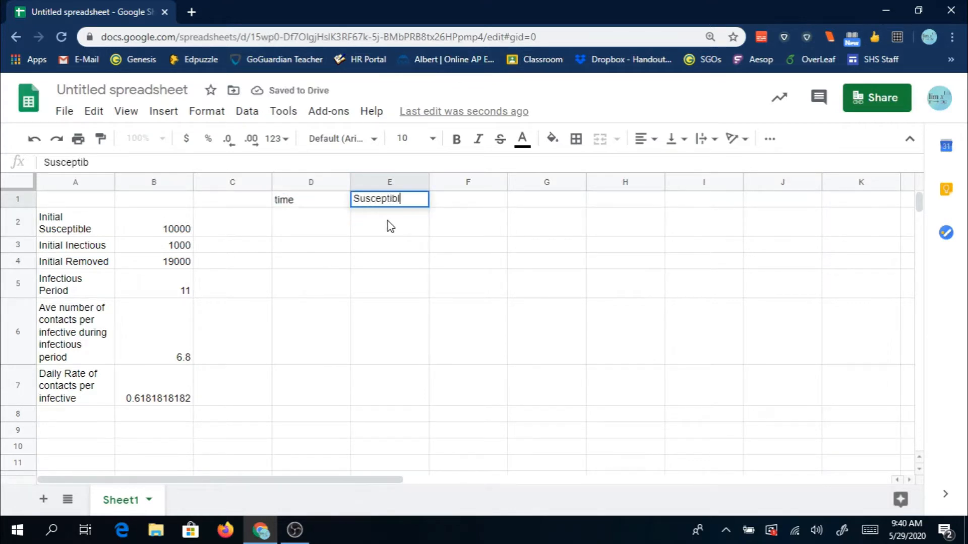
text(e)
key(Tab)
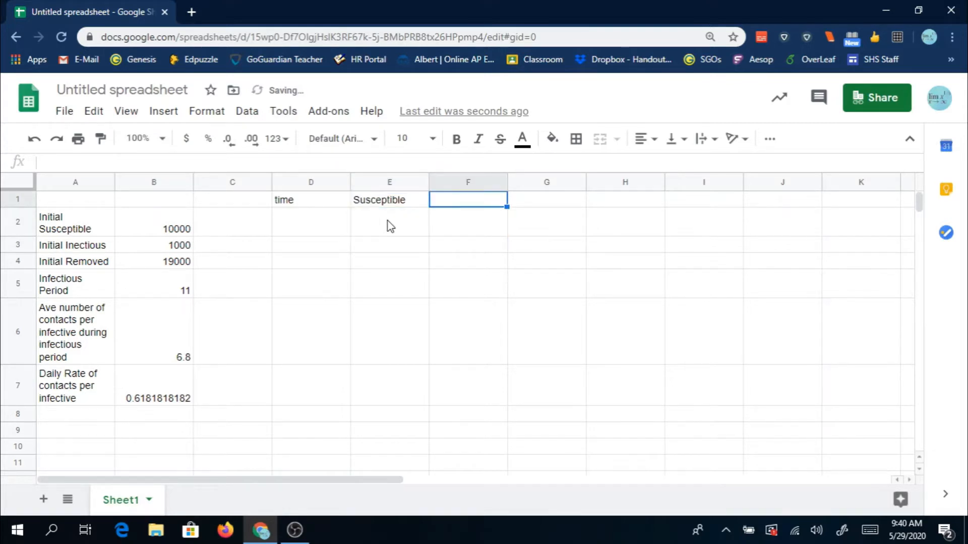
text(Infectiou)
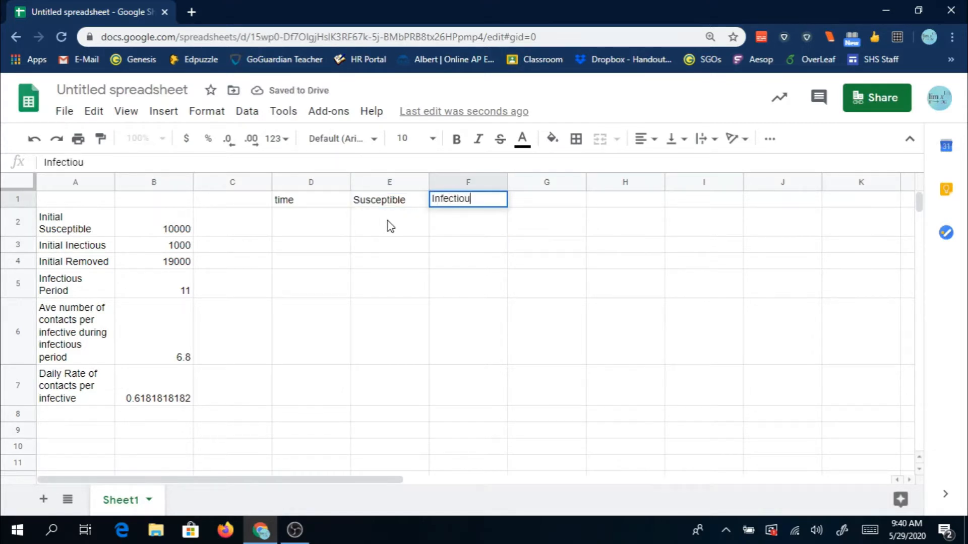
text(s)
key(Return)
key(Up)
key(Right)
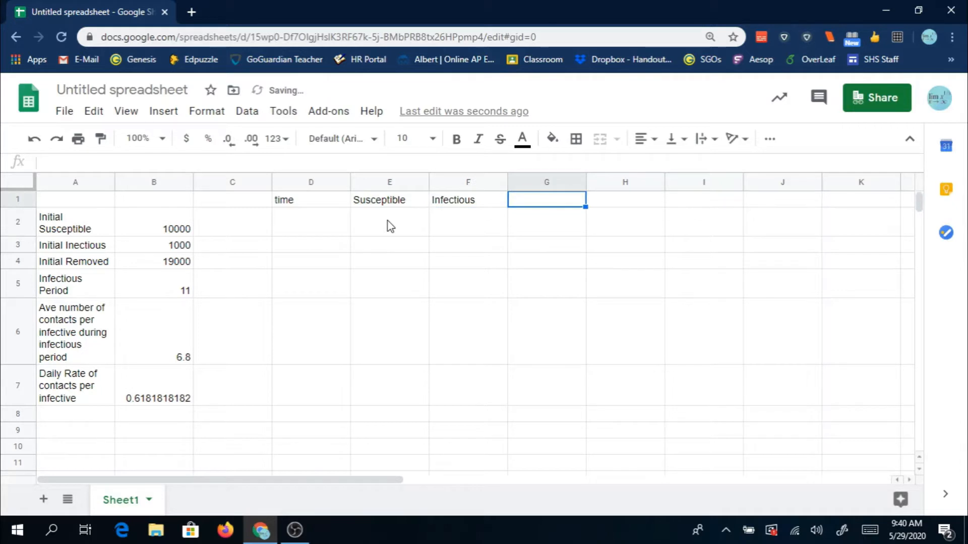
text(Removed)
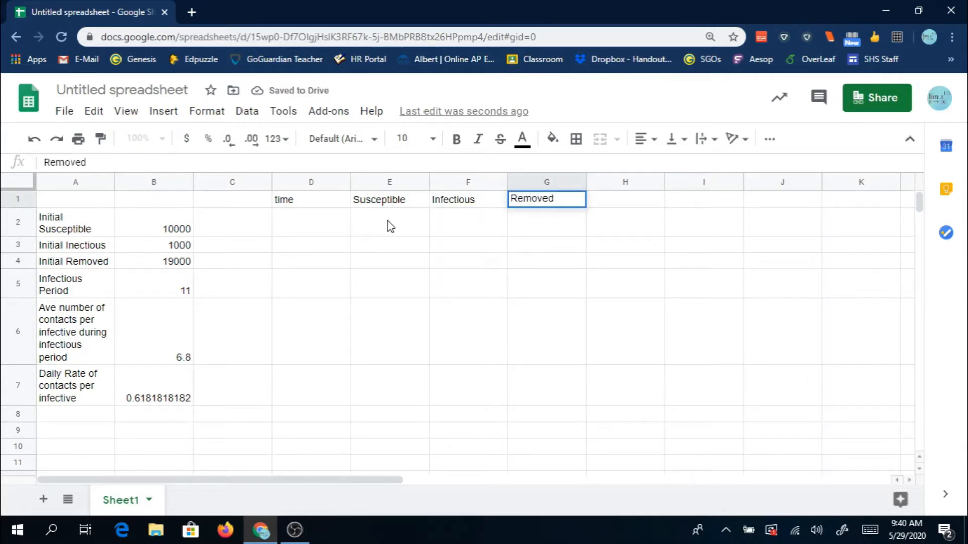
key(Return)
Step: Add the label Delta Time in cell A8, below the daily contact rate label
key(Down)
key(Down)
key(Down)
key(Down)
key(Down)
key(Left)
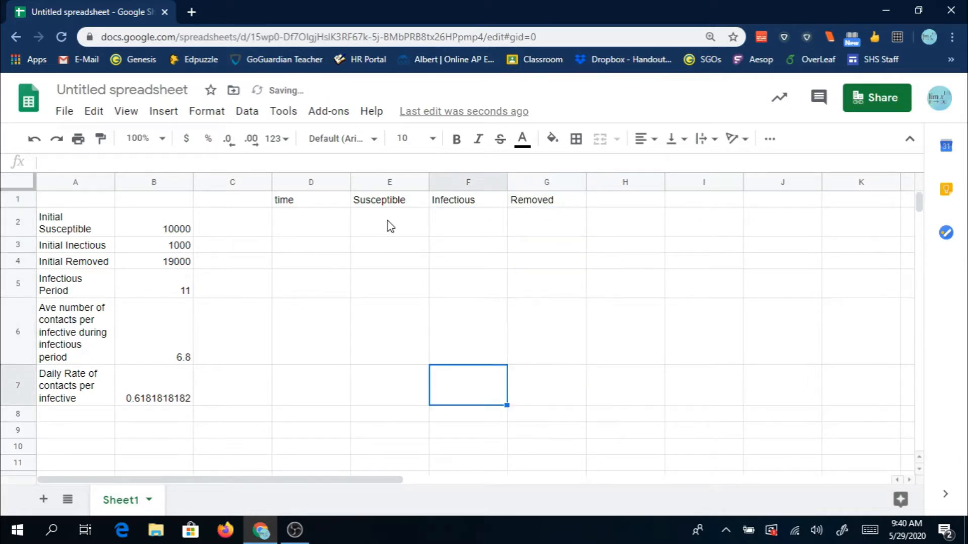
key(Left)
key(Left)
key(Left)
key(Left)
key(Right)
key(Left)
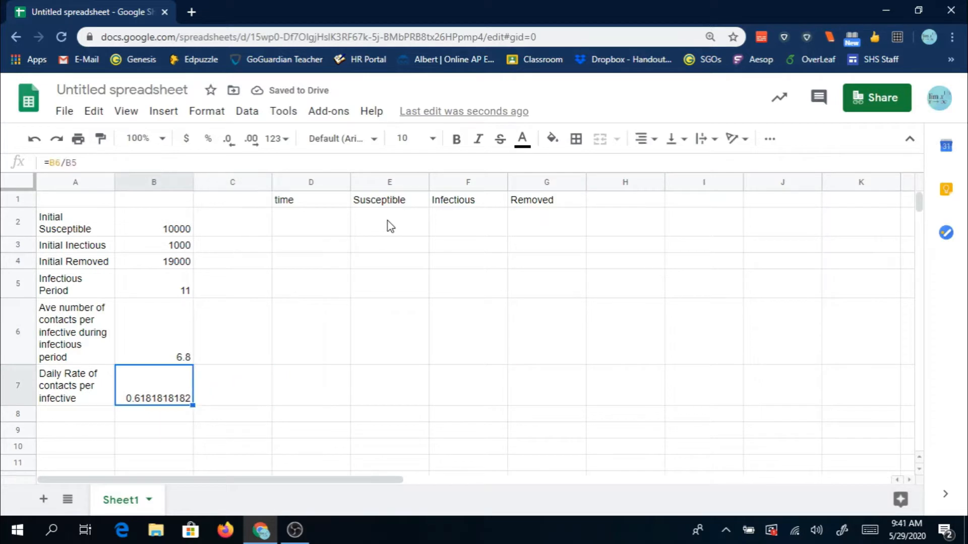
key(Left)
key(Down)
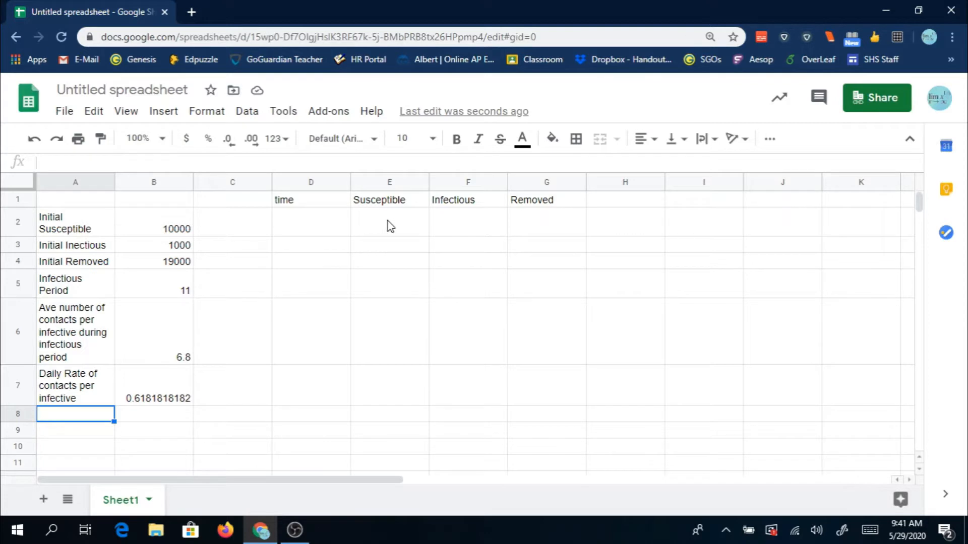
text(Del)
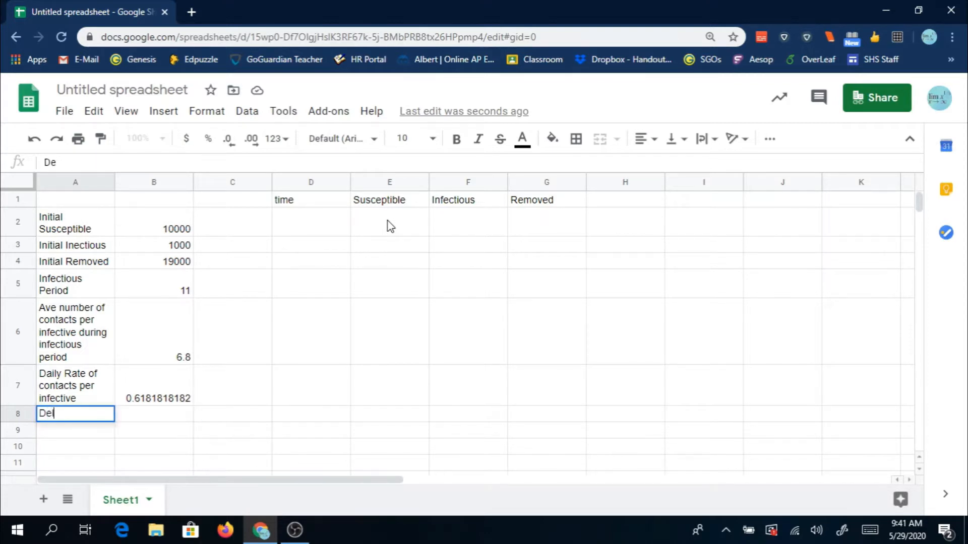
text(ta Time)
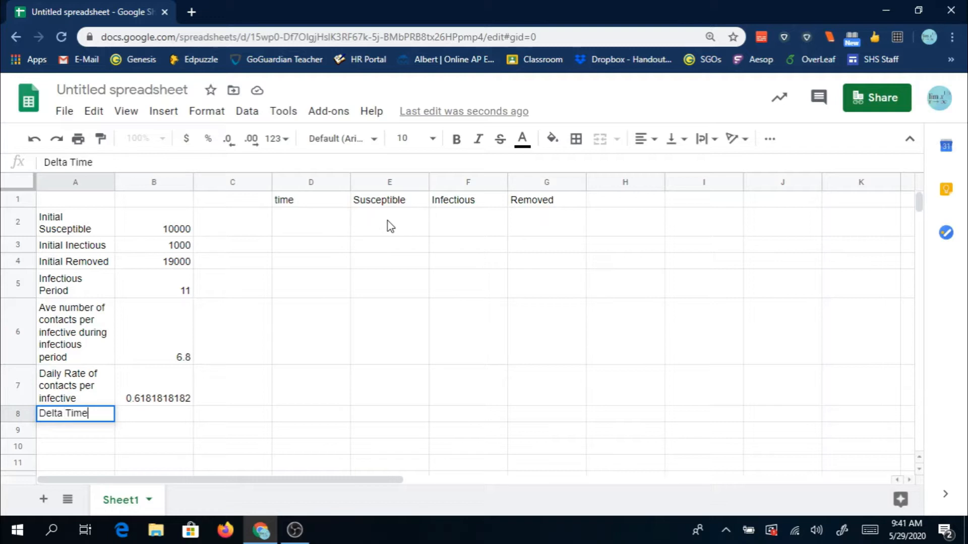
key(Return)
Step: Set the Delta Time value in cell B8 to 1
key(Right)
key(Up)
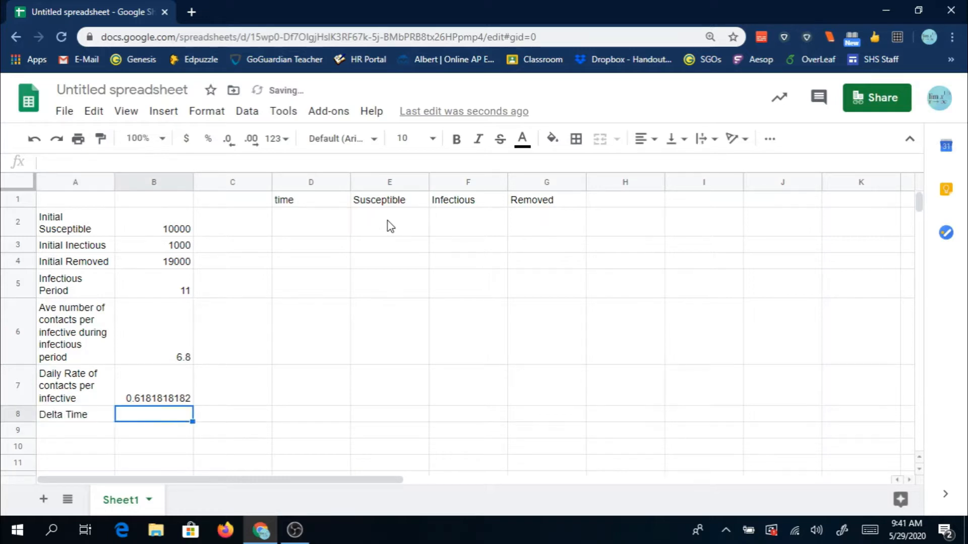
text(1)
key(Return)
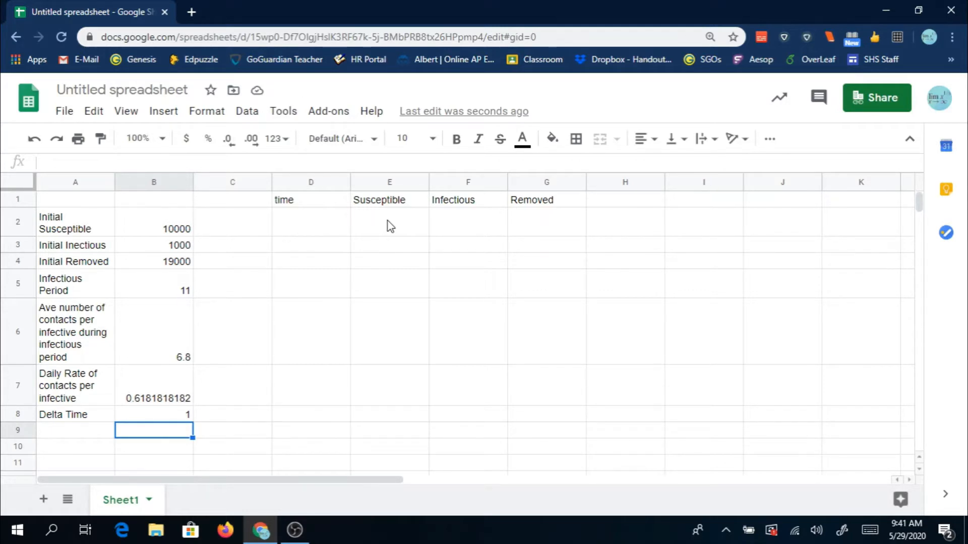
key(Right)
key(Right)
key(Right)
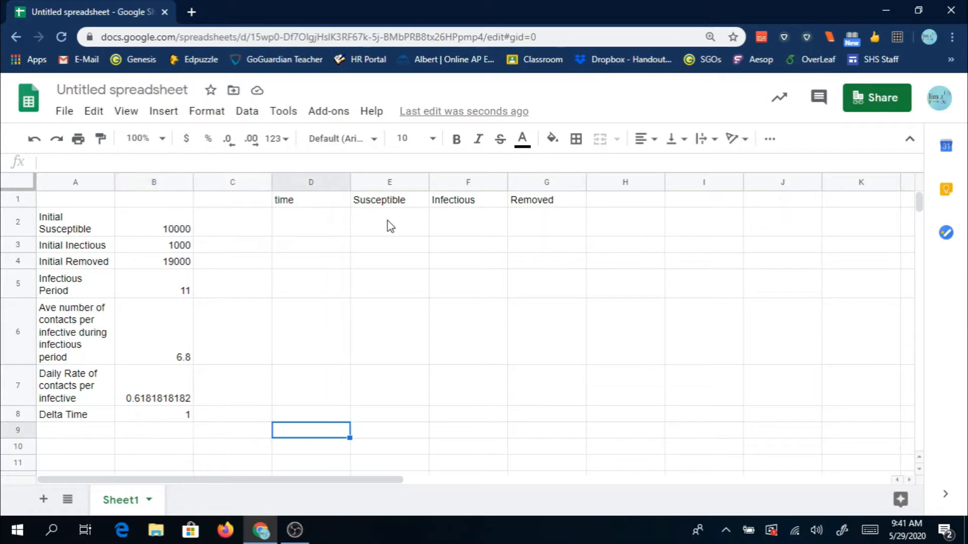
key(Left)
key(Left)
key(Left)
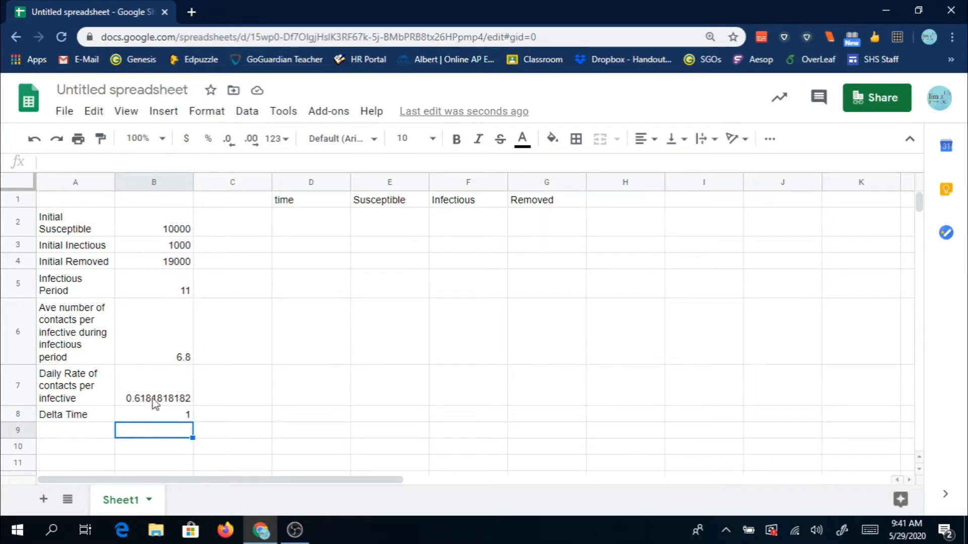
Step: Enter 0 as the starting time in cell D2
click(313, 224)
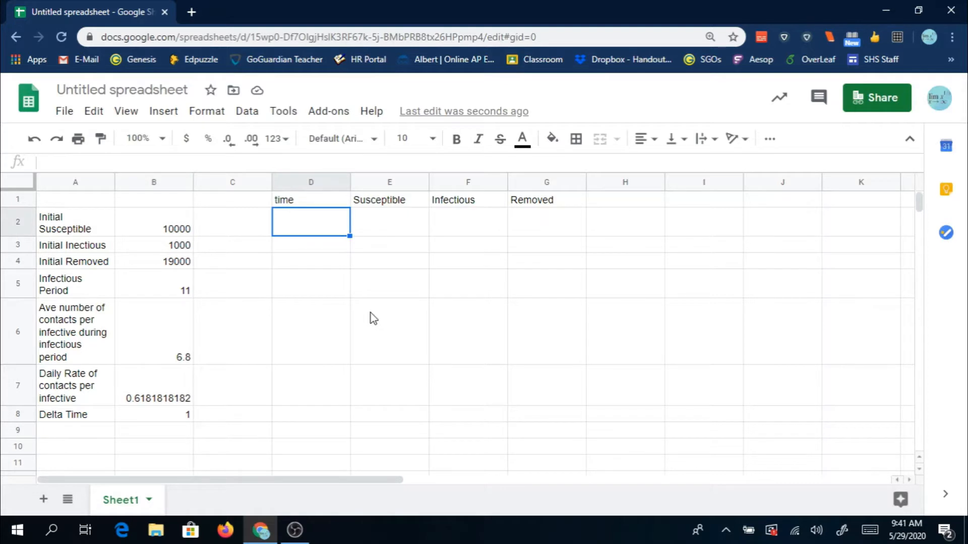
text(0)
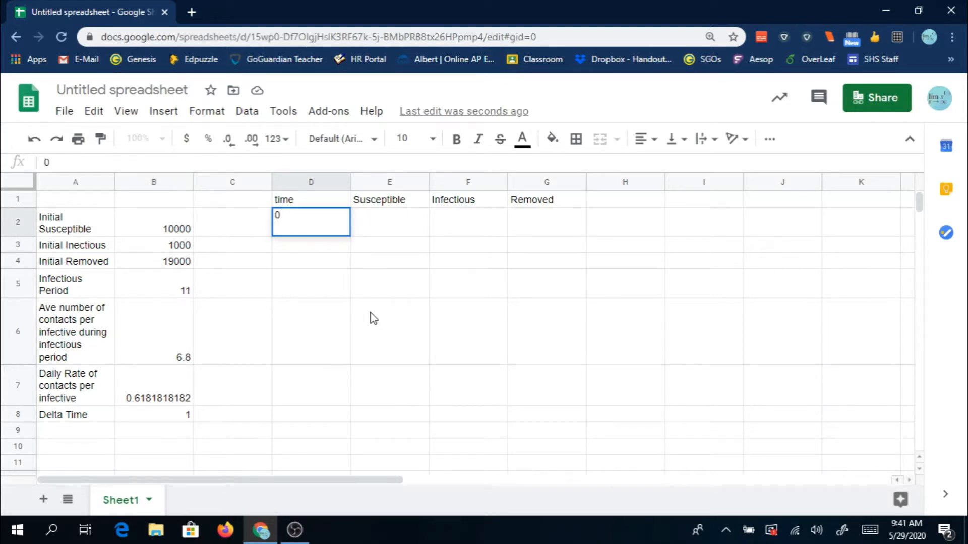
key(Return)
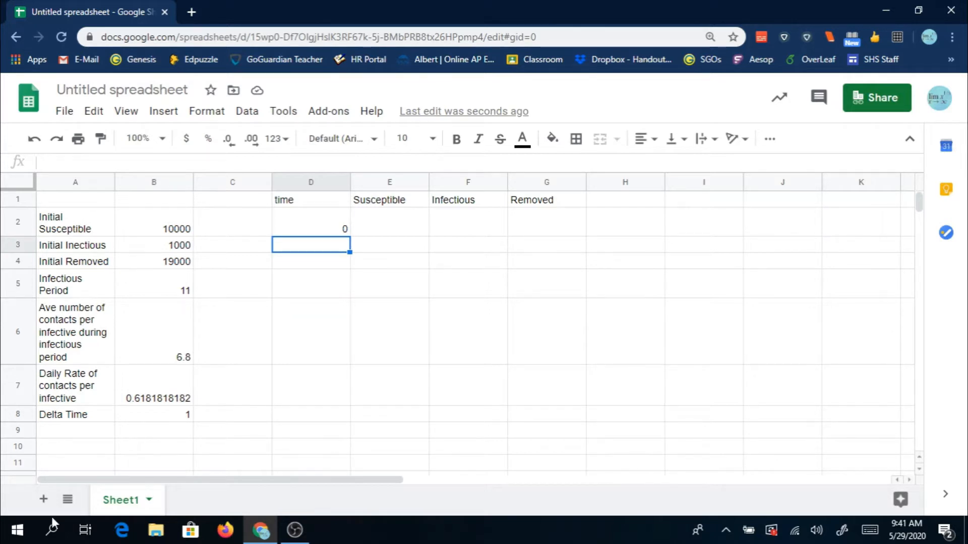
Step: Define a named range dt for the Delta Time value in cell B8
click(162, 415)
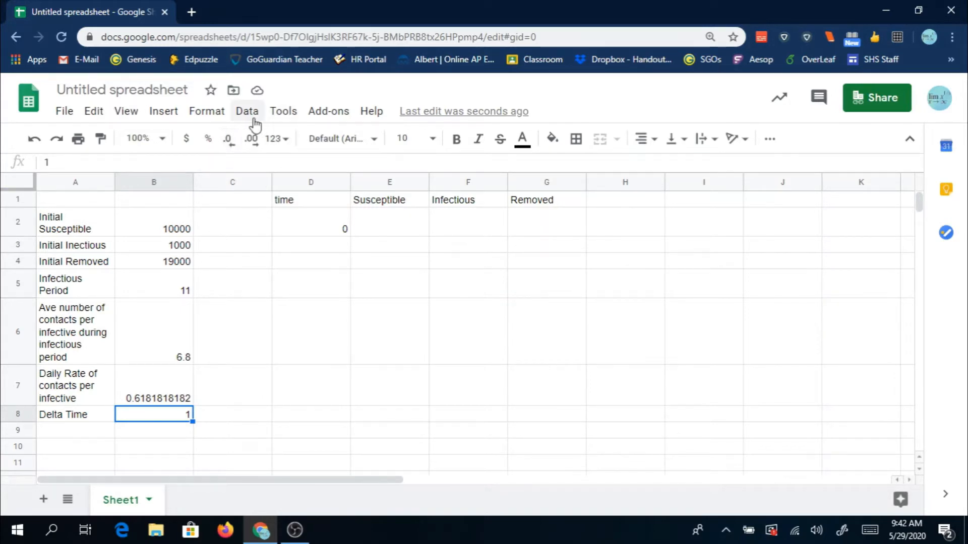
right_click(155, 419)
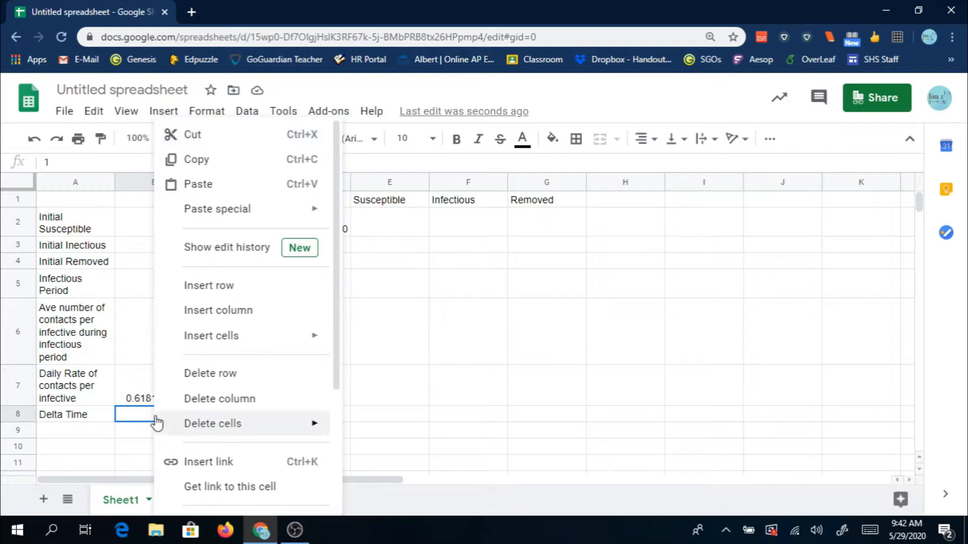
scroll(246, 394, down, 3)
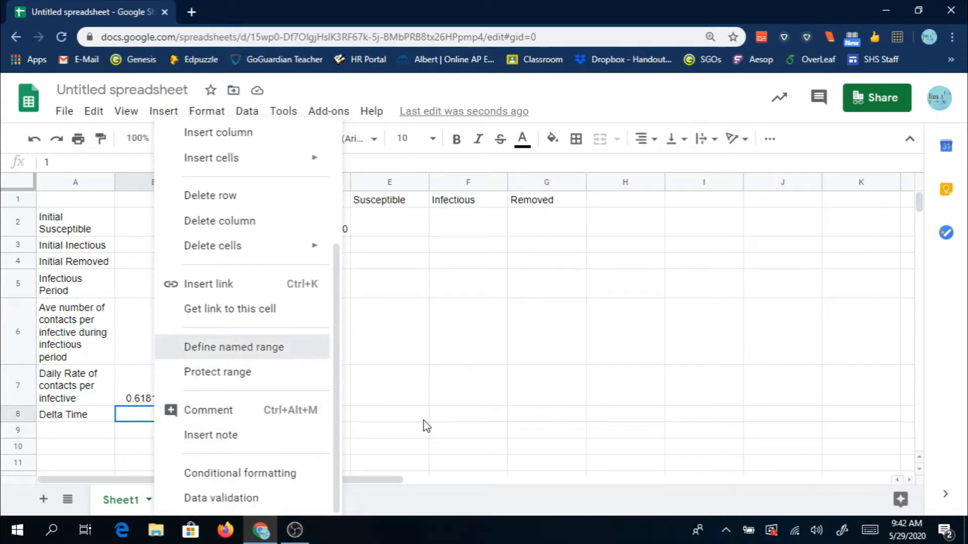
key(Return)
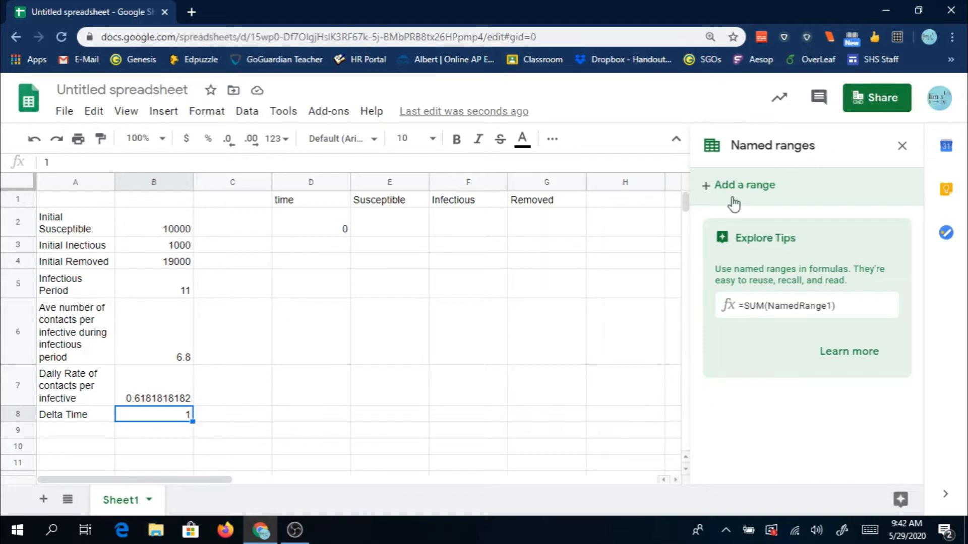
click(745, 187)
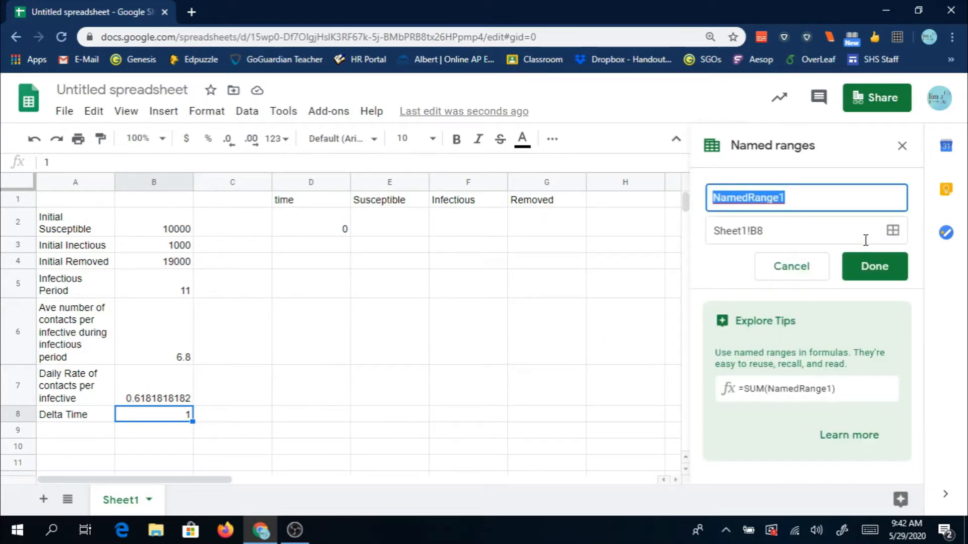
text(dt)
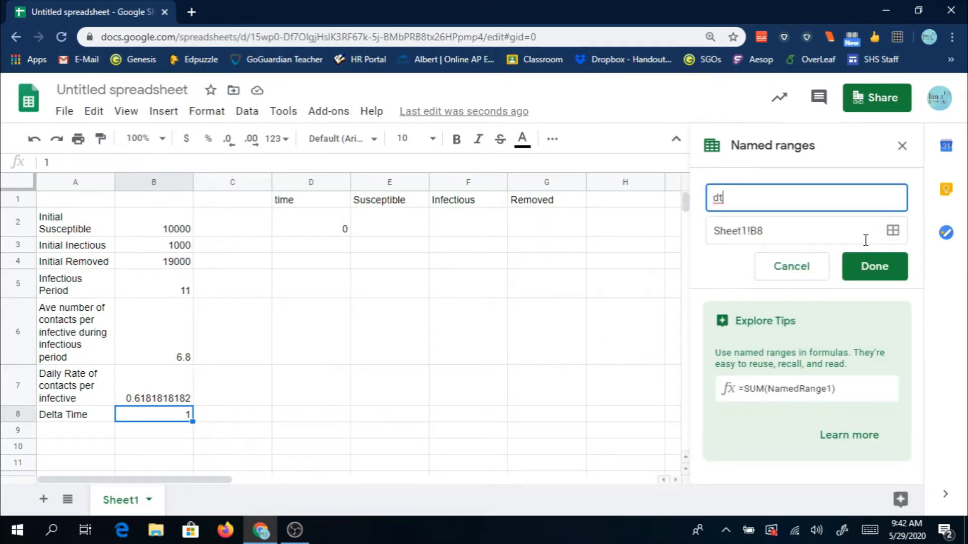
click(878, 264)
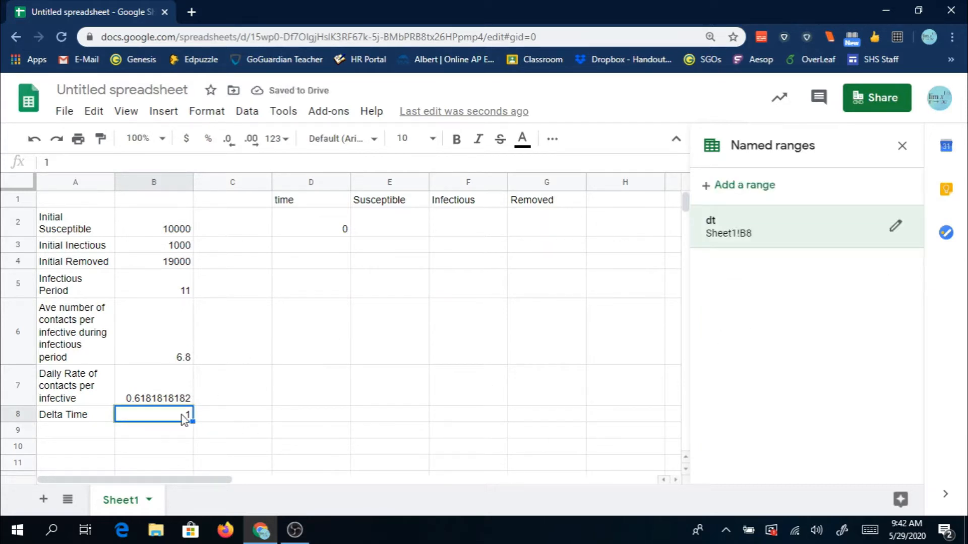
Step: Enter the formula =D2+dt in cell D3 to advance the time by one step
click(314, 247)
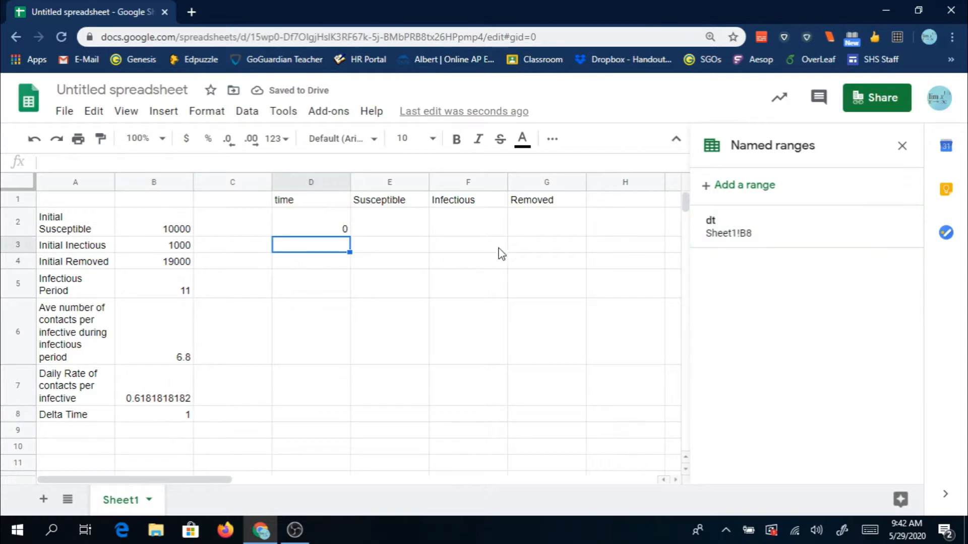
text(=D)
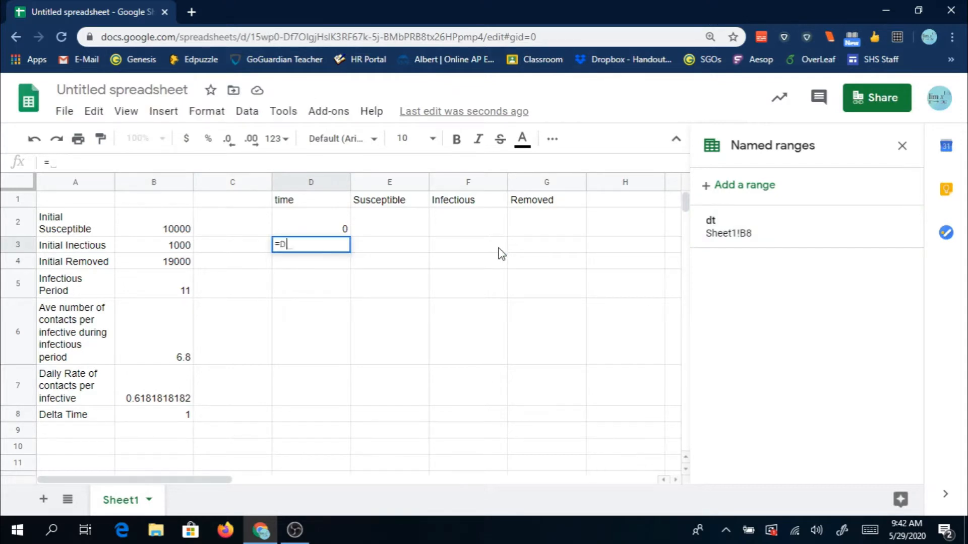
text(2)
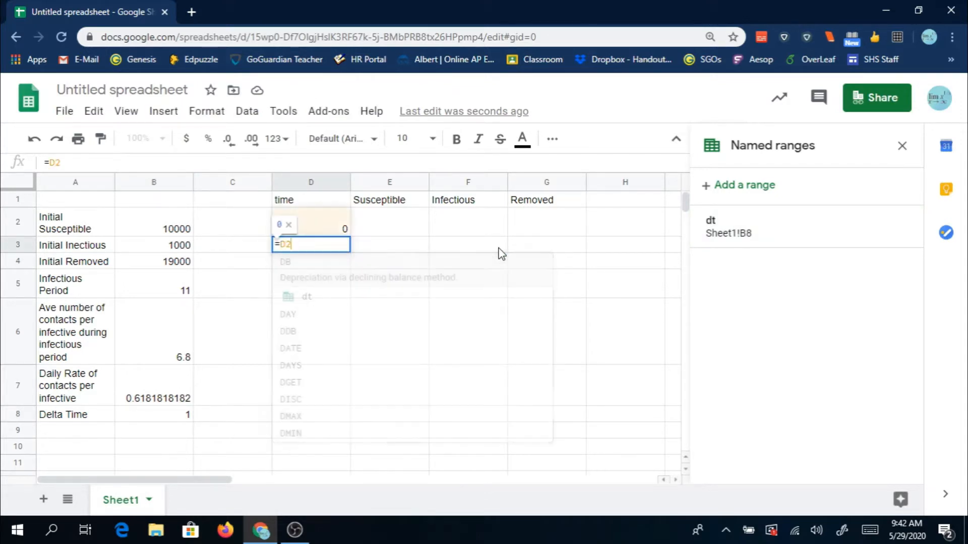
text(+dt)
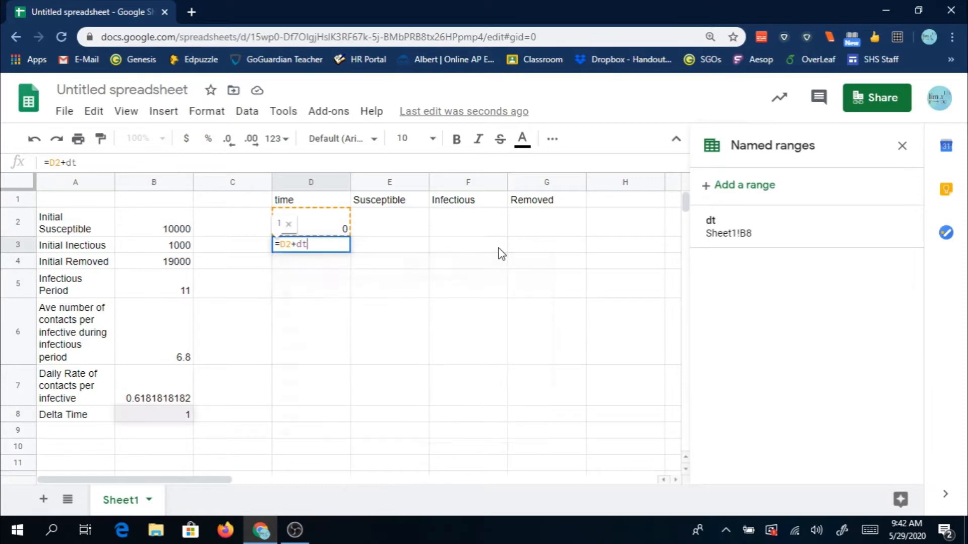
key(Return)
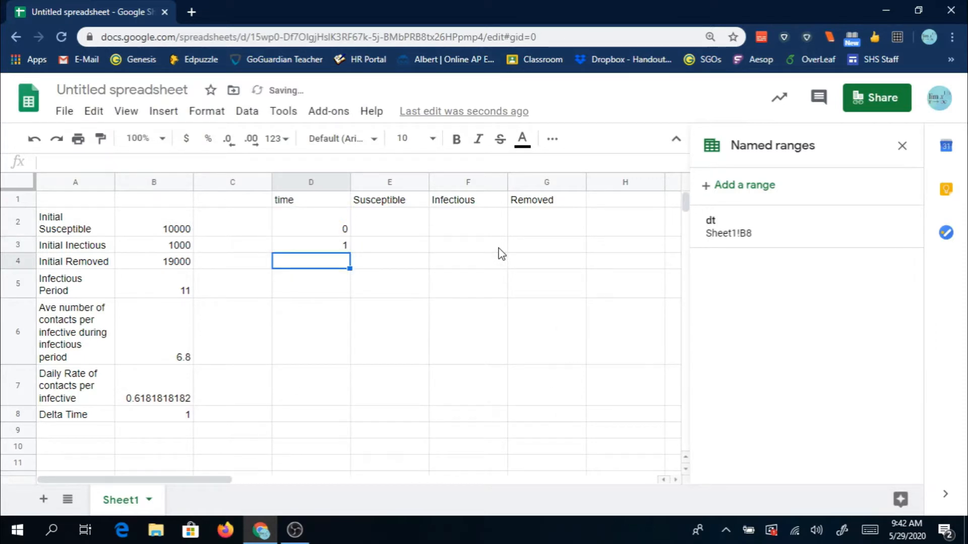
Step: Fill the time formula from cell D3 down through D15
click(331, 247)
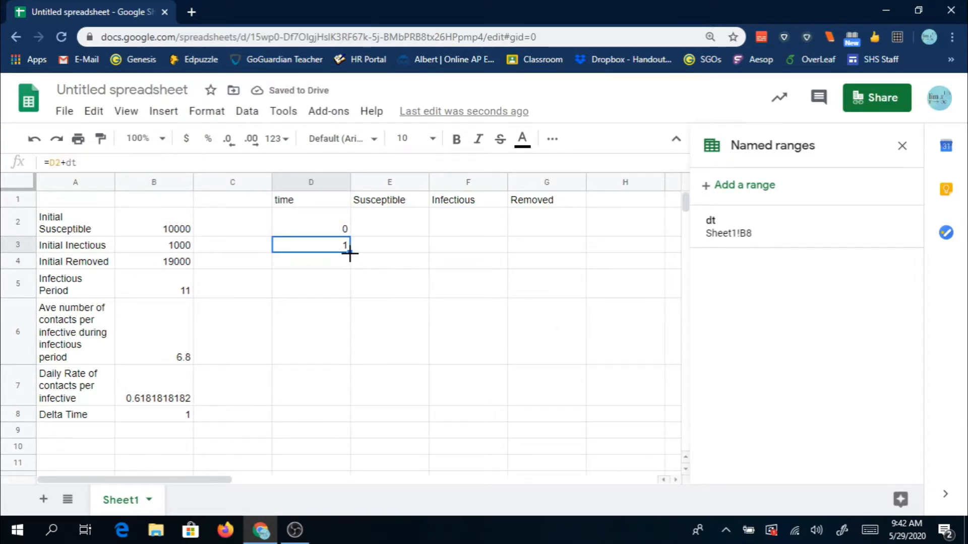
drag(349, 253, 352, 469)
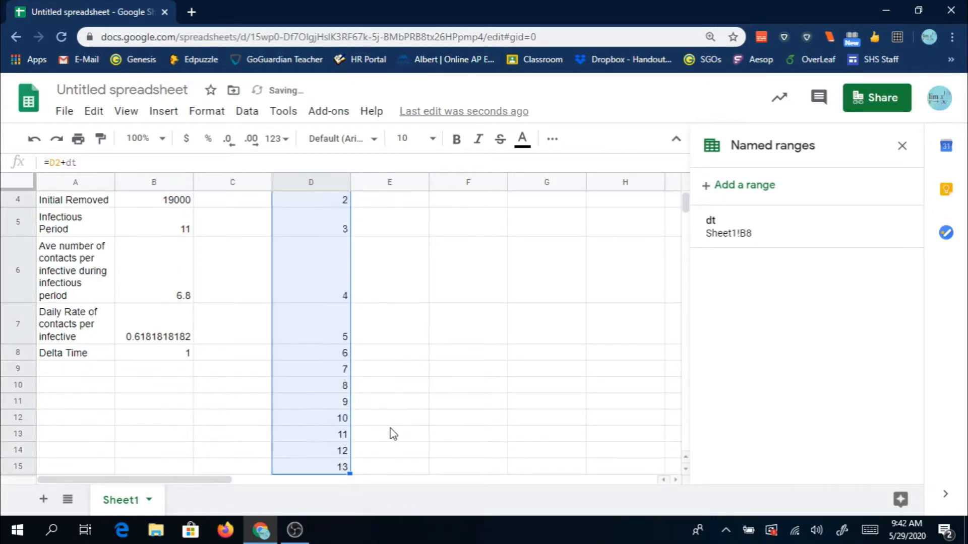
scroll(371, 416, up, 2)
scroll(359, 413, down, 5)
scroll(304, 405, up, 3)
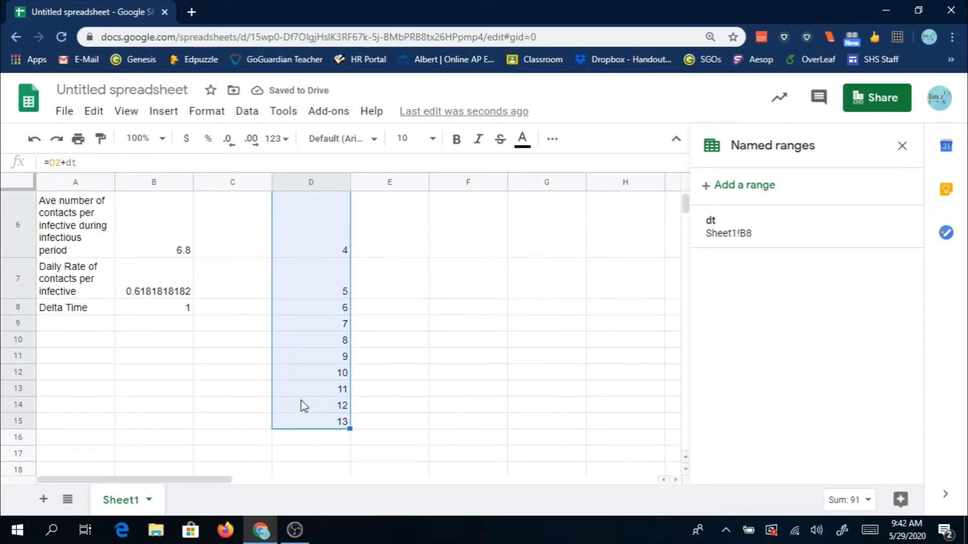
Step: Try a Delta Time of 5 in cell B8 to test the time column, and set it back to 1
scroll(304, 406, up, 3)
click(180, 413)
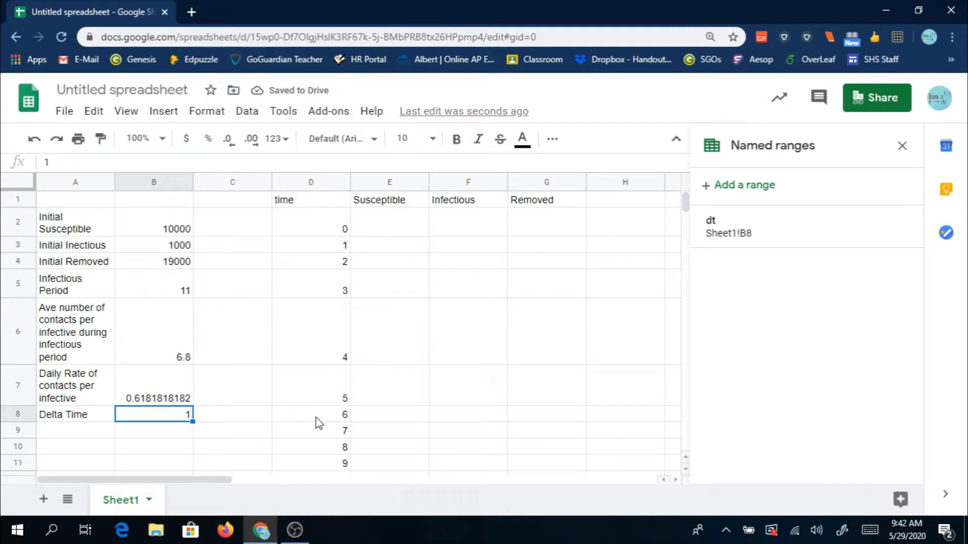
text(5)
key(Return)
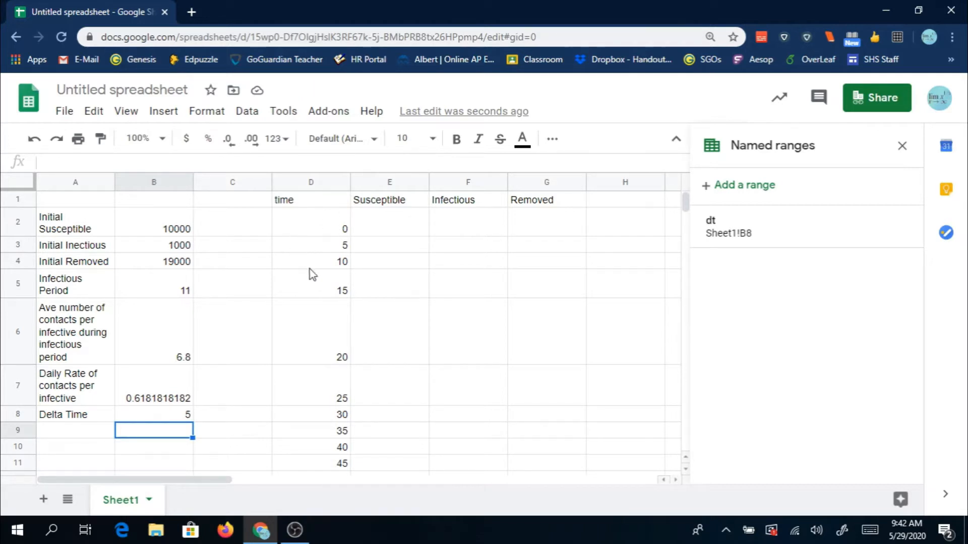
click(189, 414)
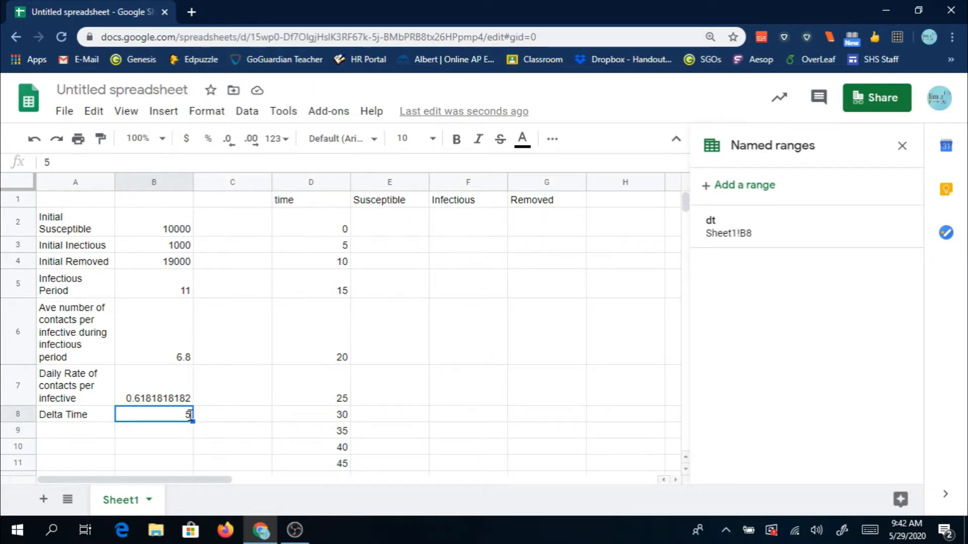
text(1)
key(Return)
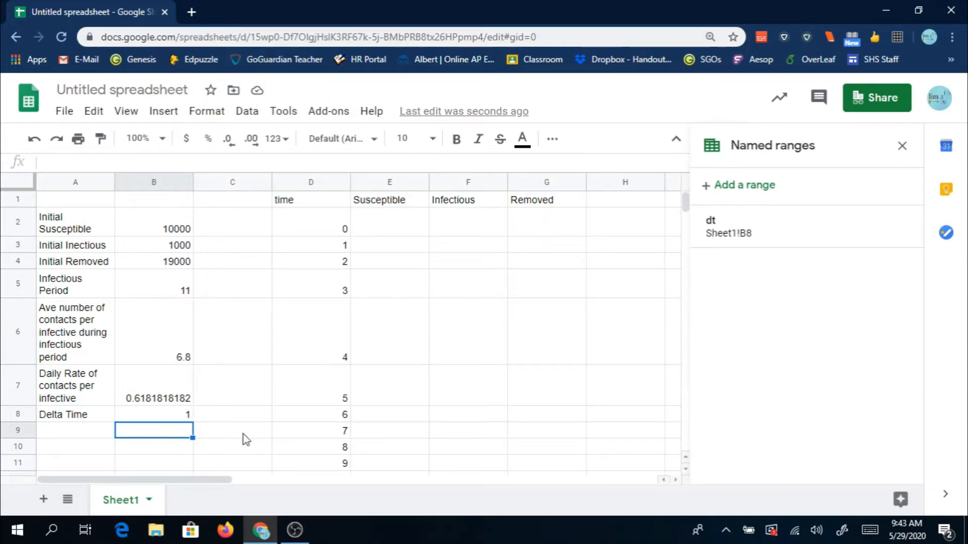
Step: Define a named range S_0 for the Initial Susceptible value in cell B2
click(151, 228)
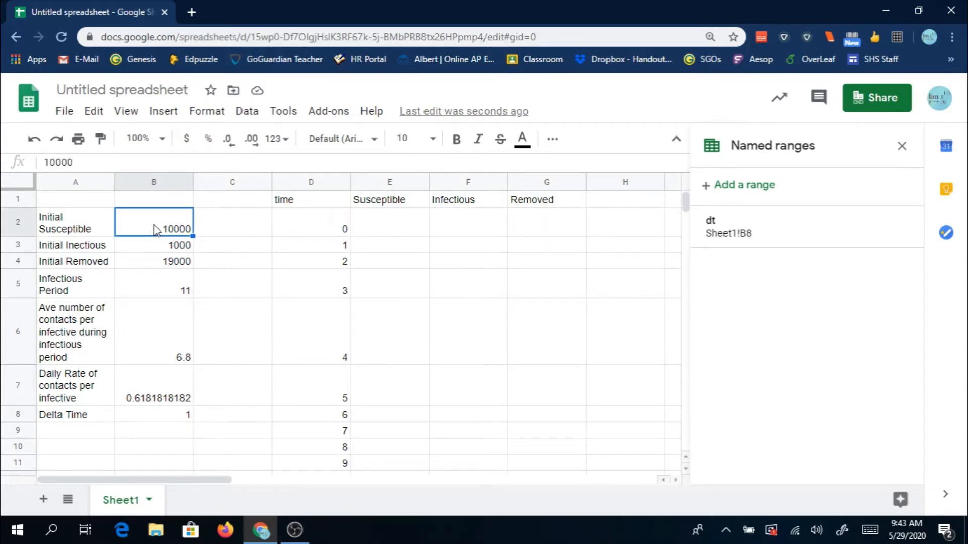
click(750, 191)
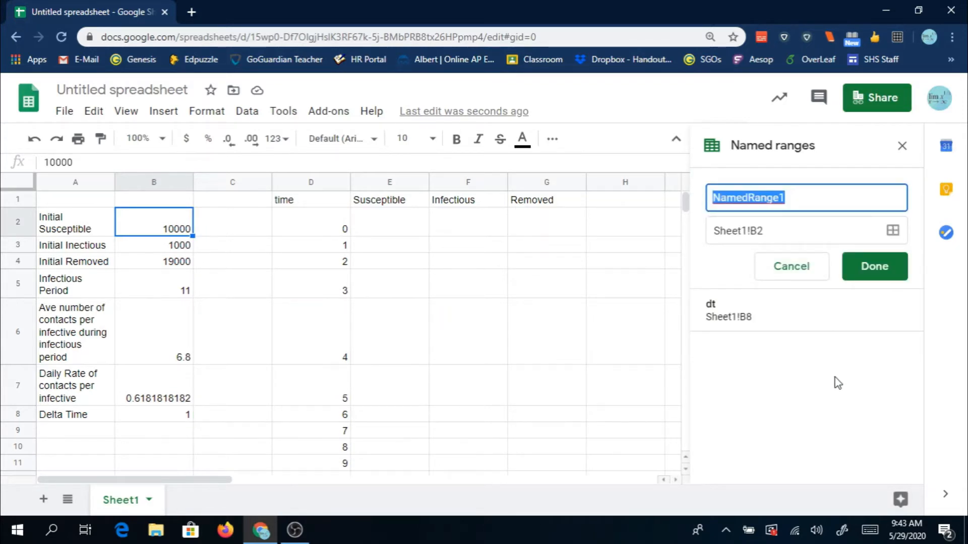
text(S)
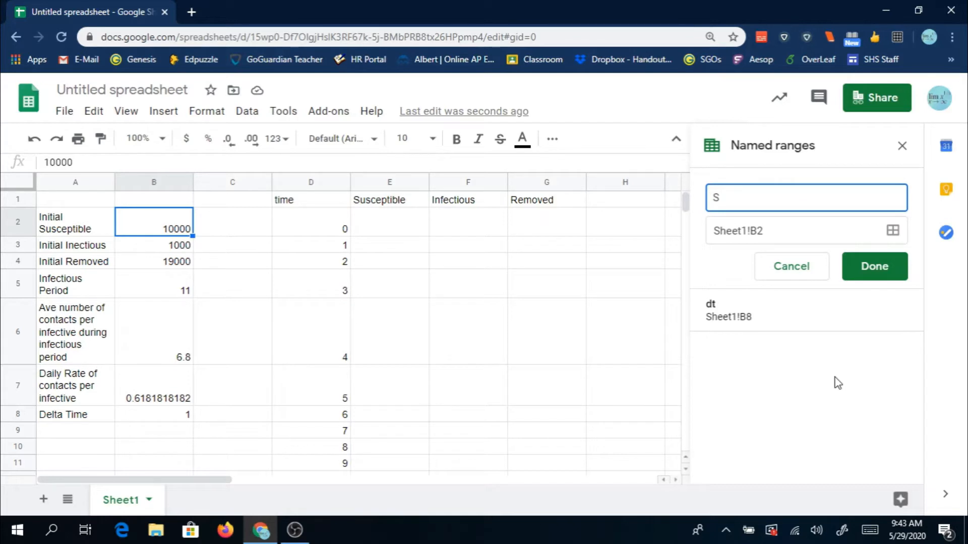
text(_0)
click(873, 263)
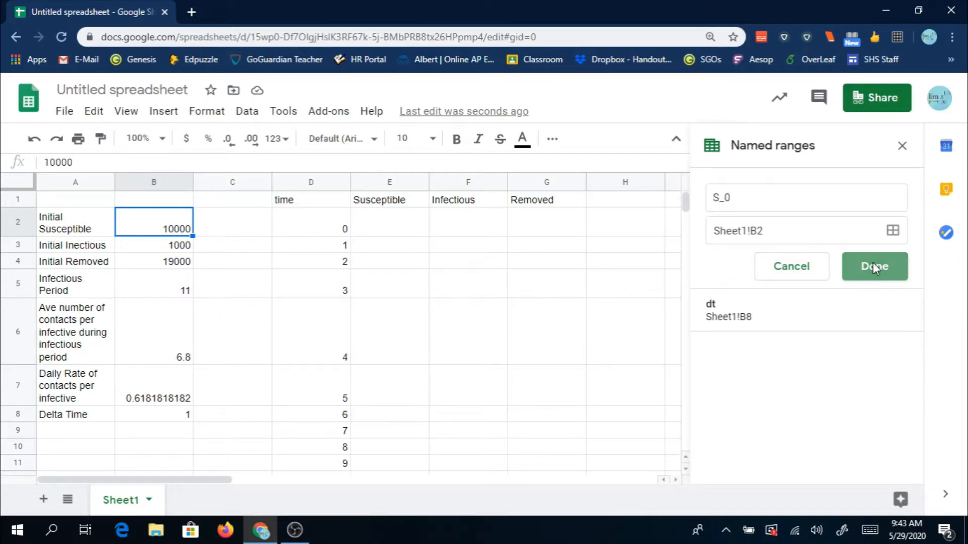
Step: Define a named range I_0 for the initial infectious value in cell B3
click(150, 247)
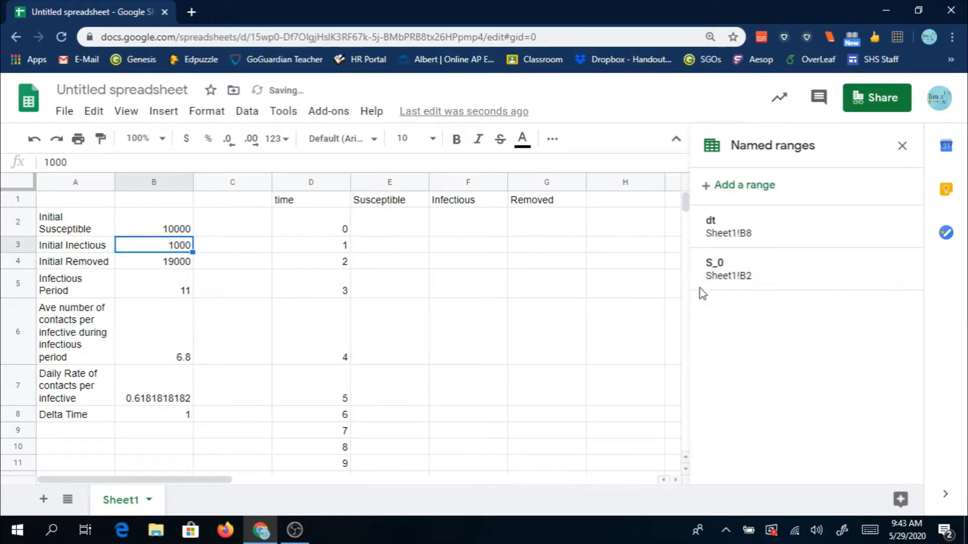
click(736, 186)
key(BackSpace)
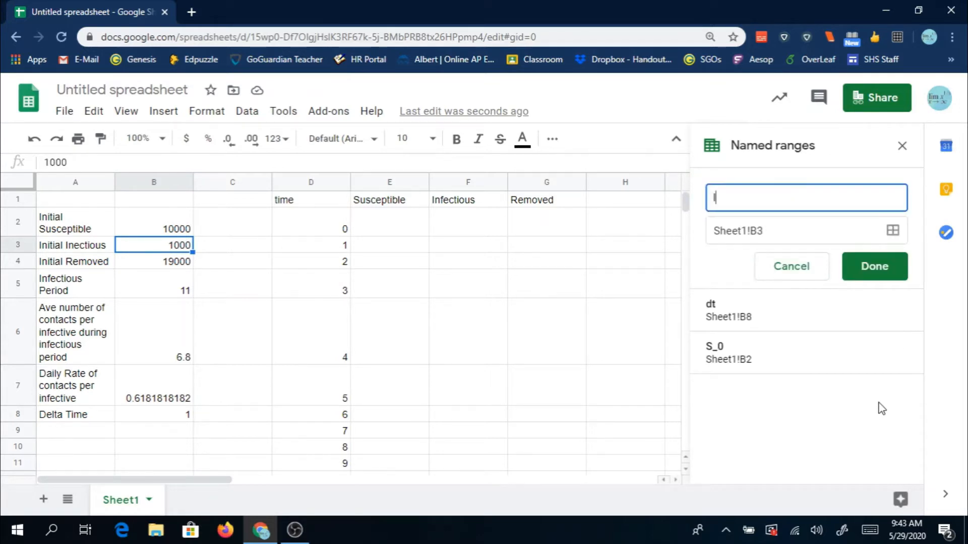
text(I_0)
click(888, 264)
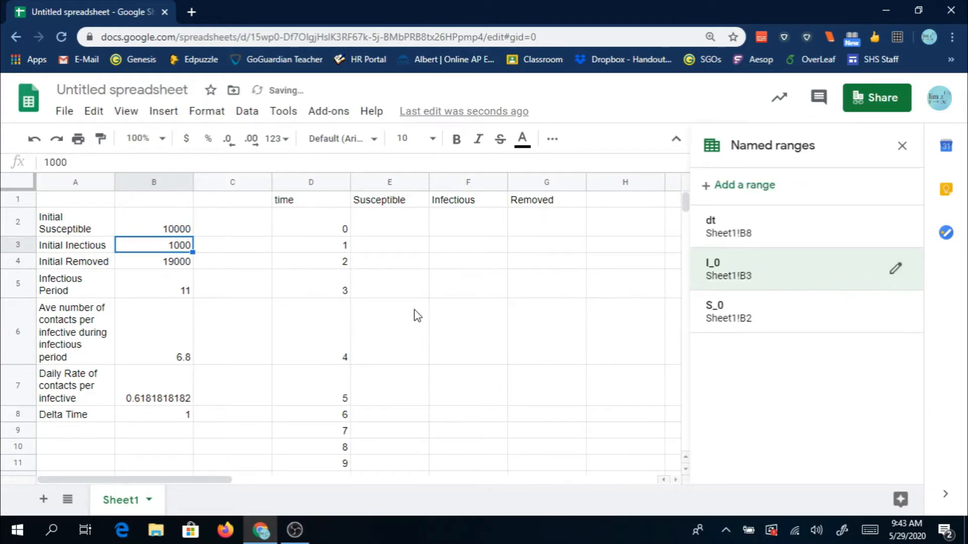
Step: Define a named range R_0 for the Initial Removed value in cell B4
click(171, 263)
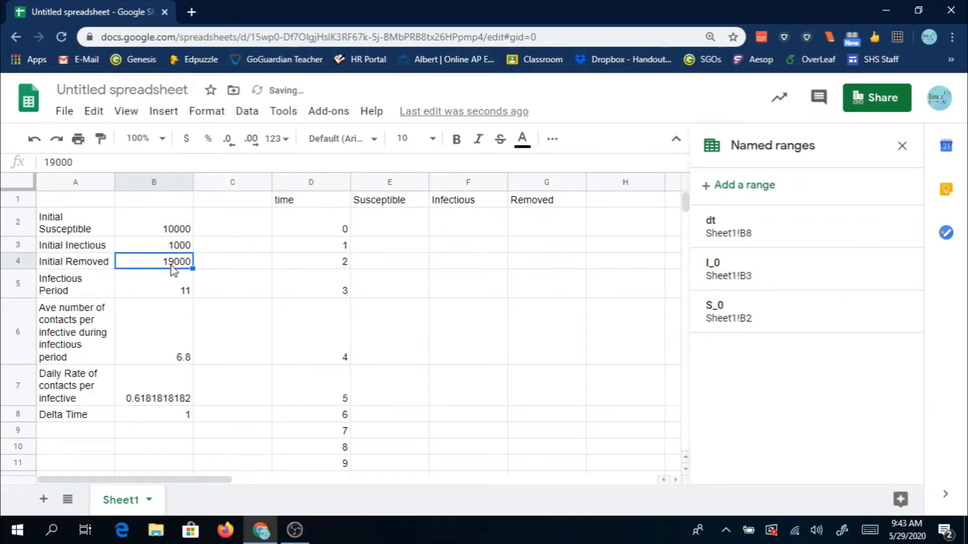
click(737, 184)
text(R)
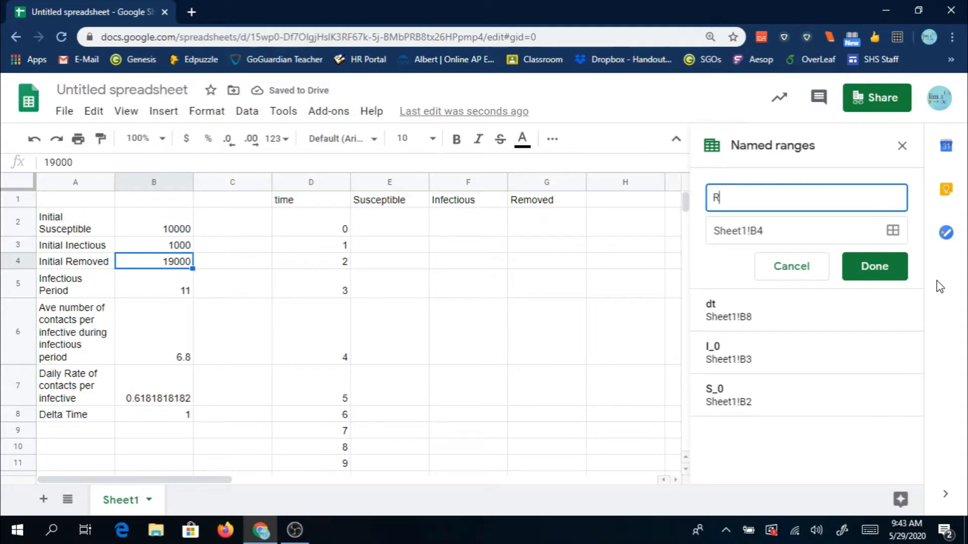
text(_0)
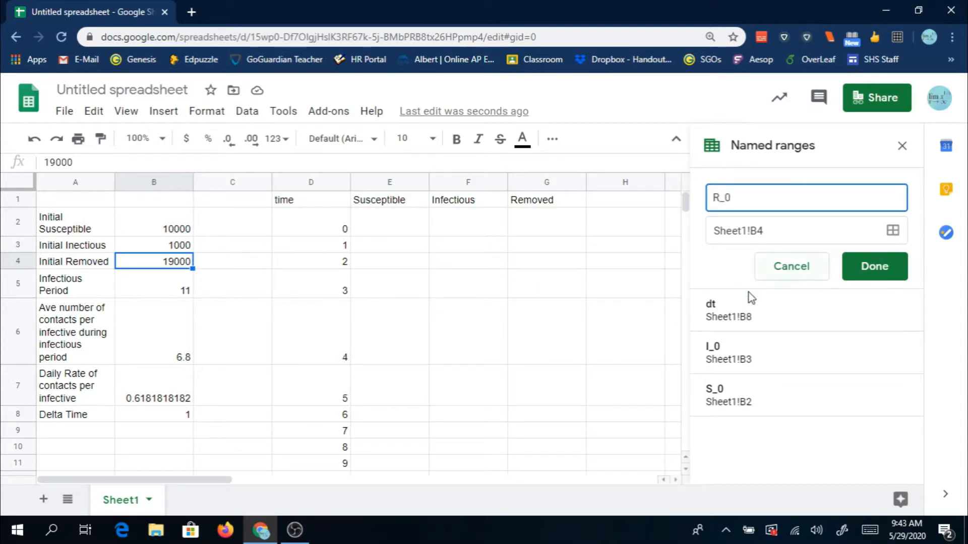
click(884, 262)
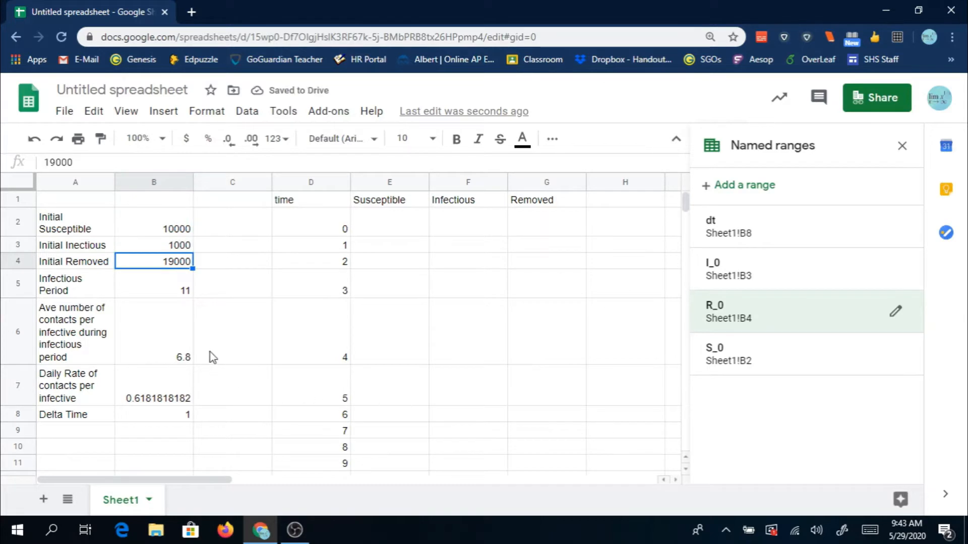
Step: Start a new named range called b on the Infectious Period value in cell B5
click(174, 288)
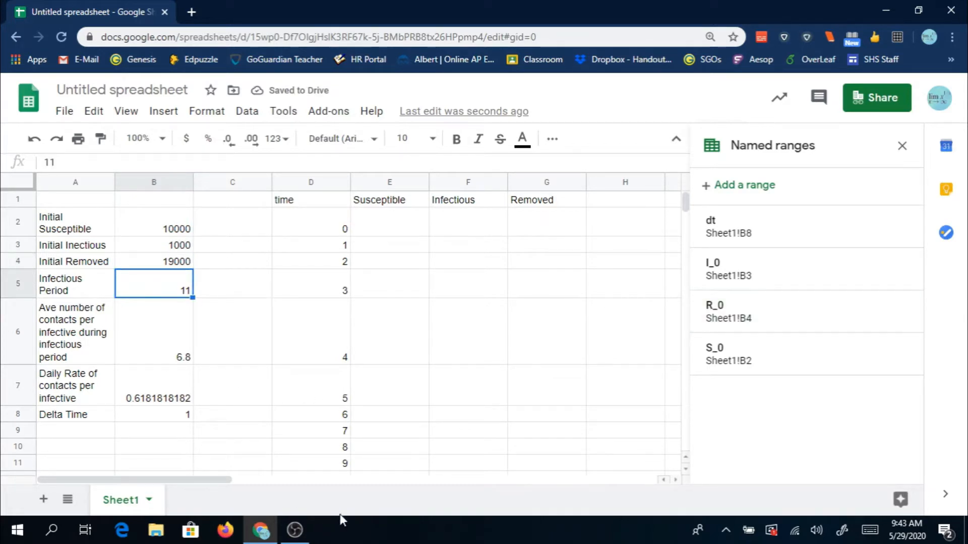
click(734, 186)
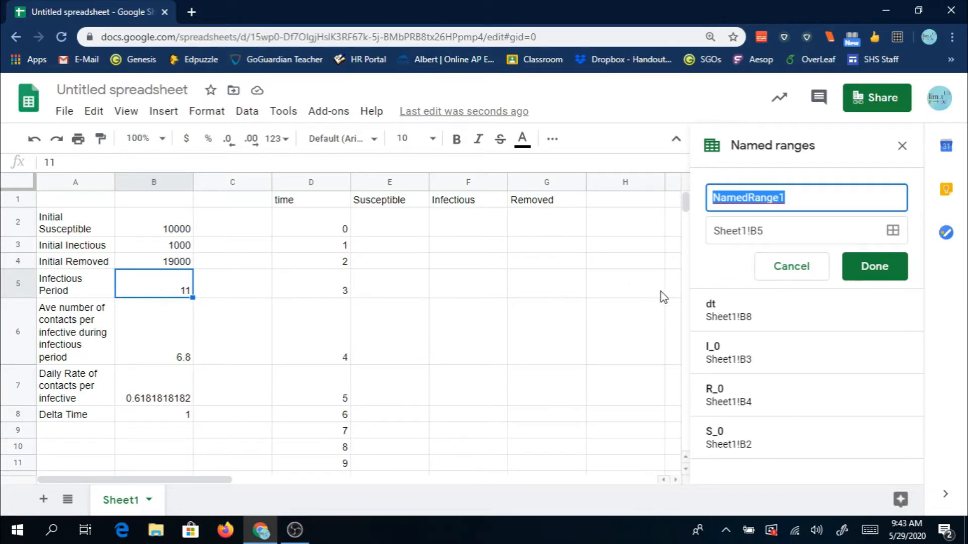
text(b)
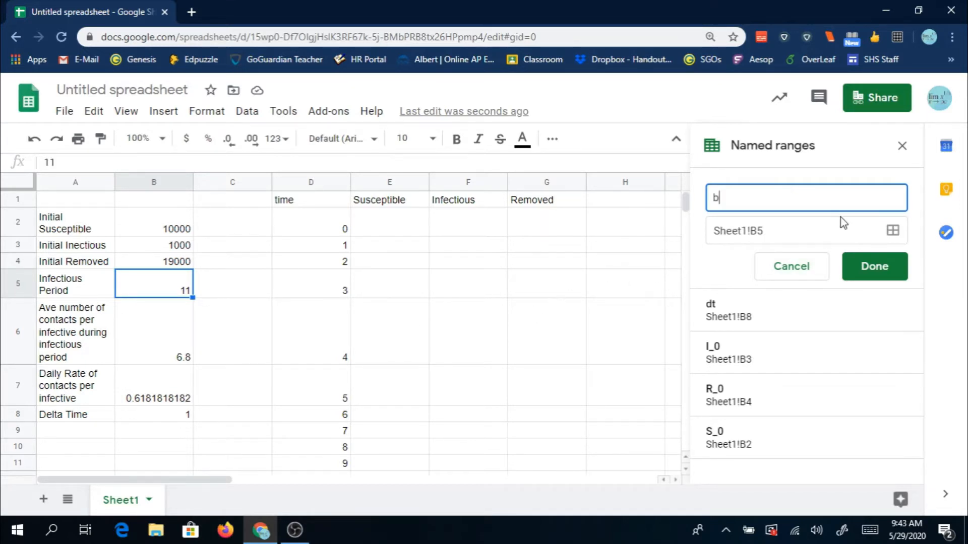
Step: Try to use =1/(Sheet1!B5) as the reference of named range b, and restore it to Sheet1!B5
click(713, 231)
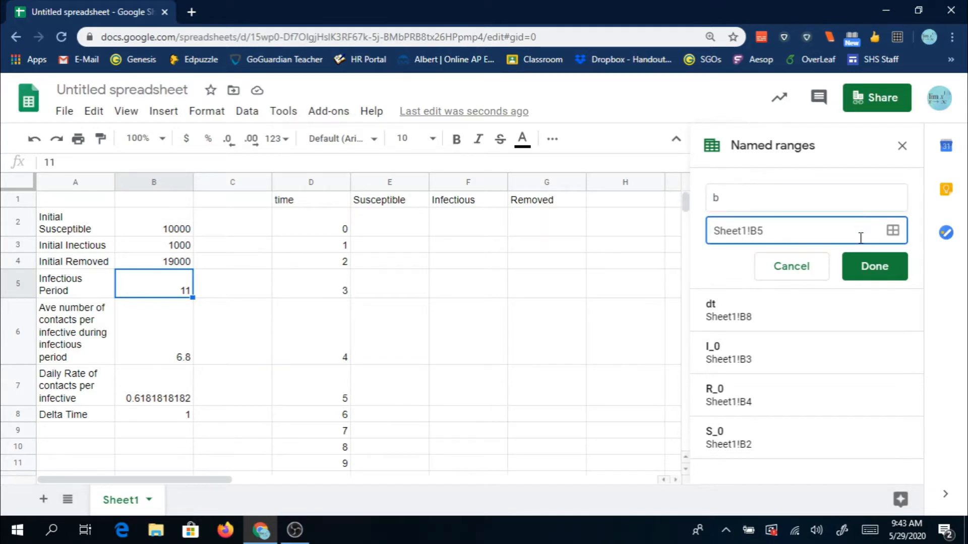
text(=)
text(1/)
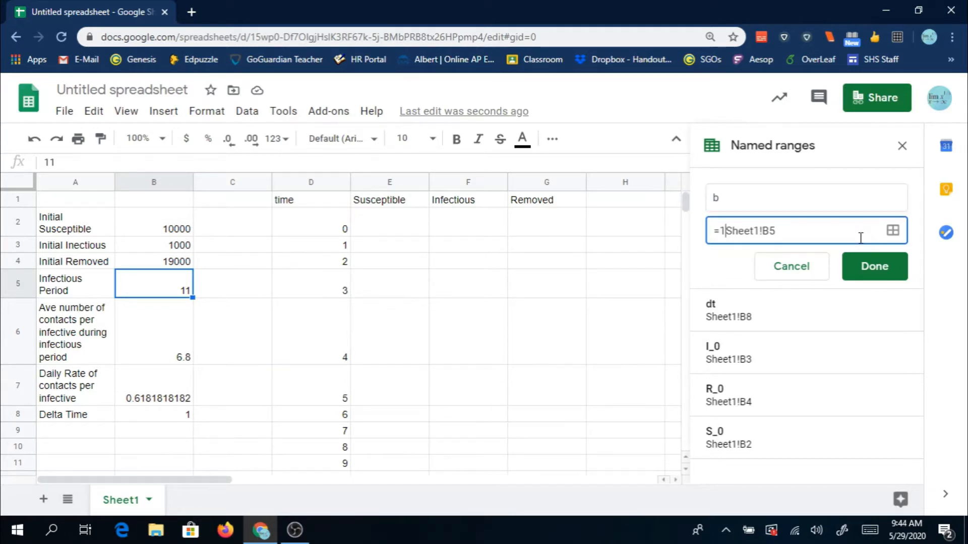
text(()
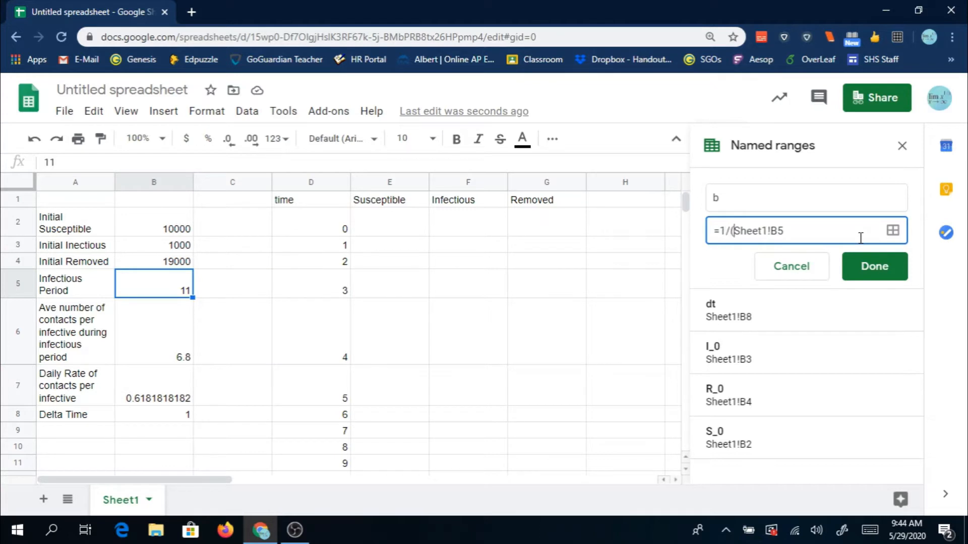
key(Right)
key(Right)
key(Right)
key(Right)
key(Right)
key(Right)
key(Right)
key(Right)
key(Right)
text())
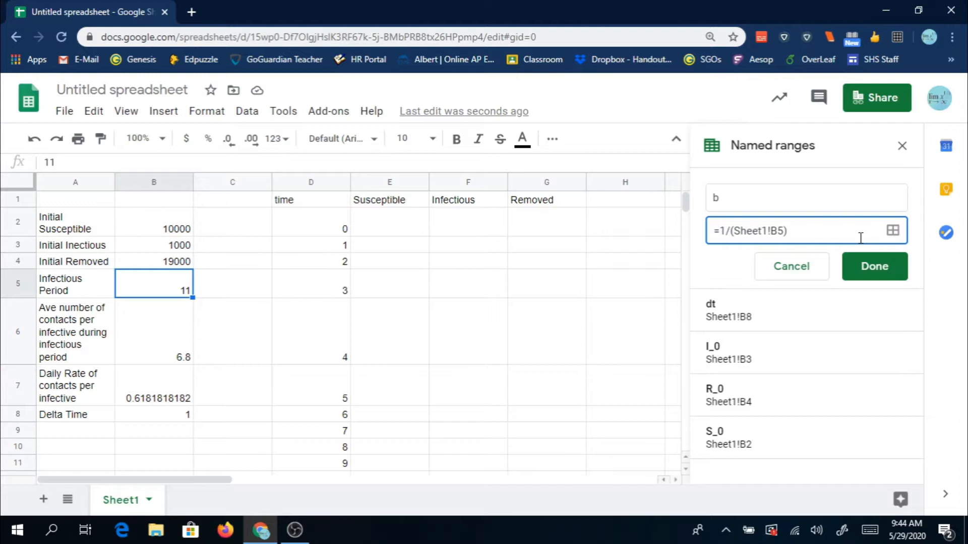
click(875, 274)
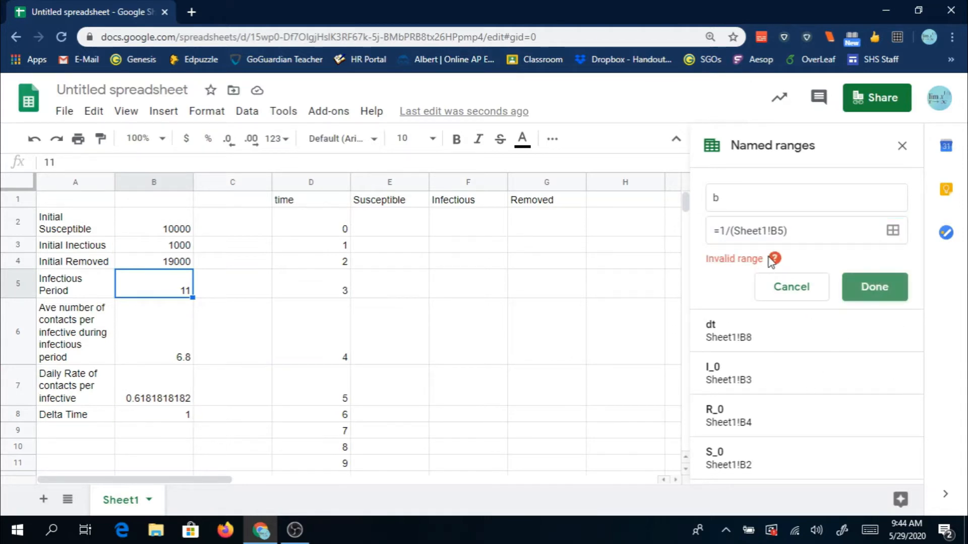
drag(734, 231, 702, 239)
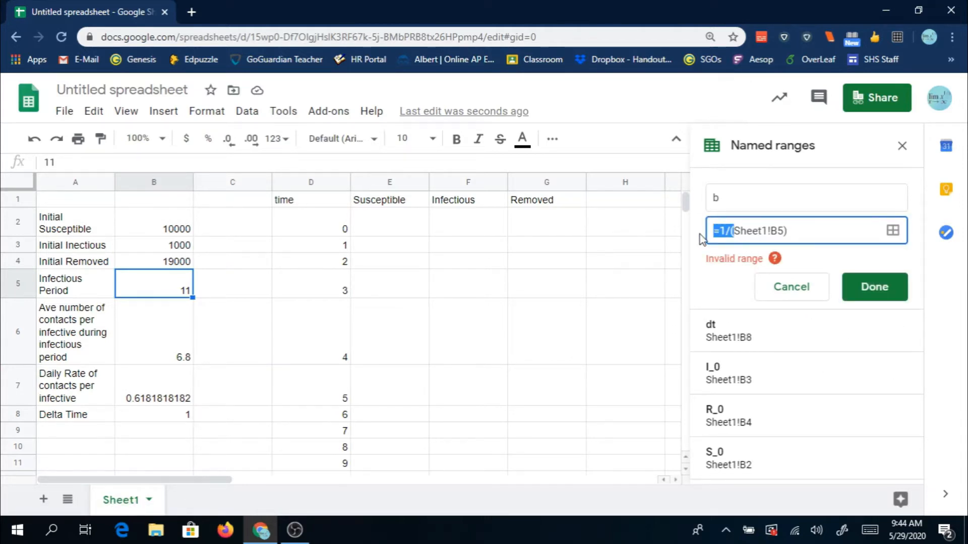
key(BackSpace)
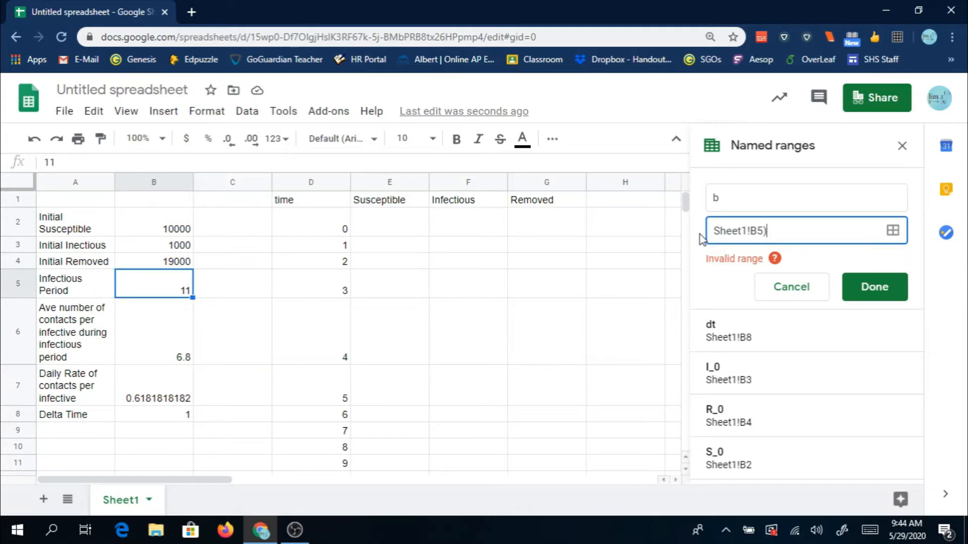
key(BackSpace)
Step: Add the label Recovery Rate in cell A9, below Delta Time
scroll(76, 343, down, 2)
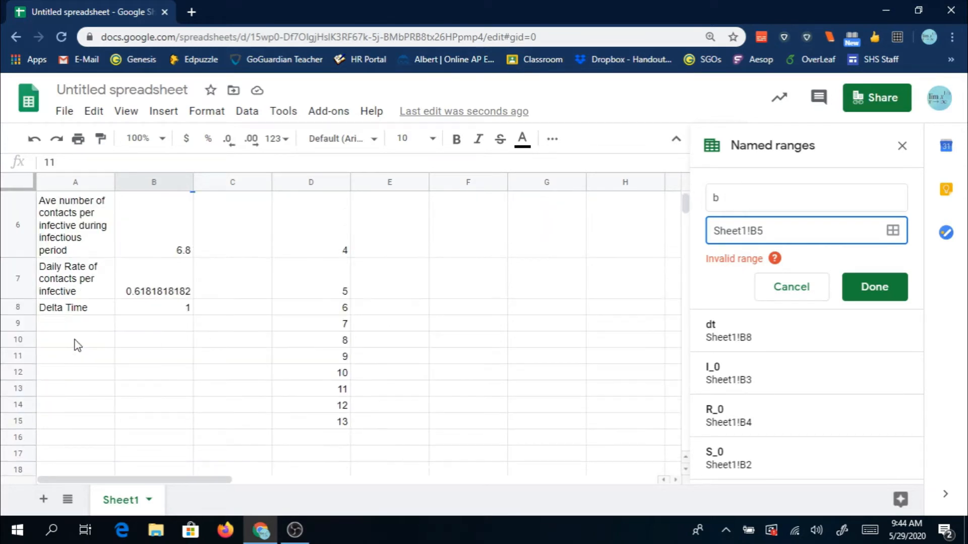
click(68, 325)
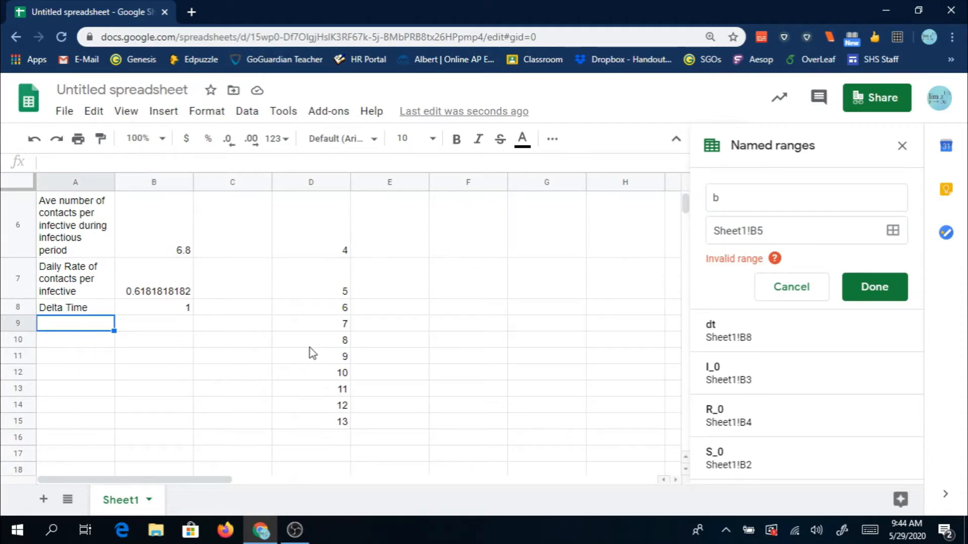
text(Recovery)
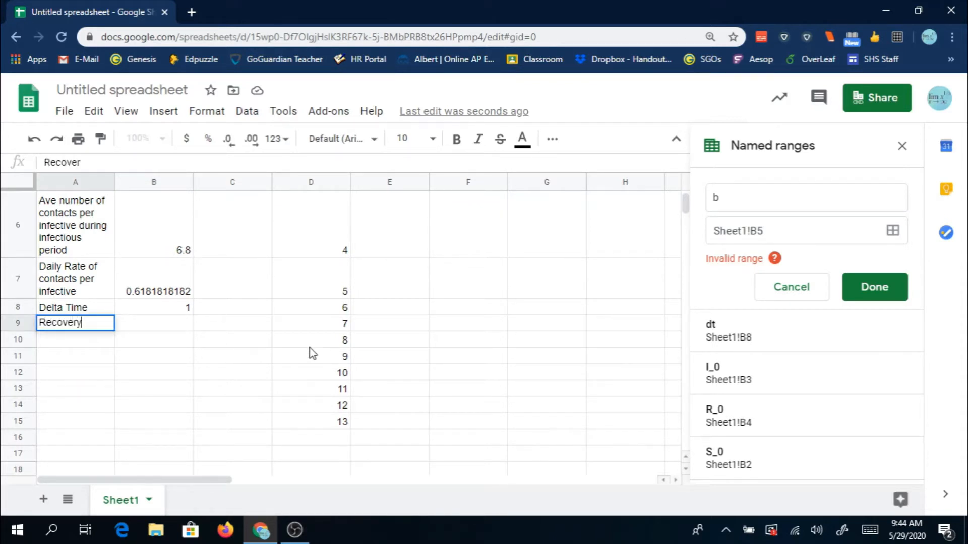
text( Rate)
key(Tab)
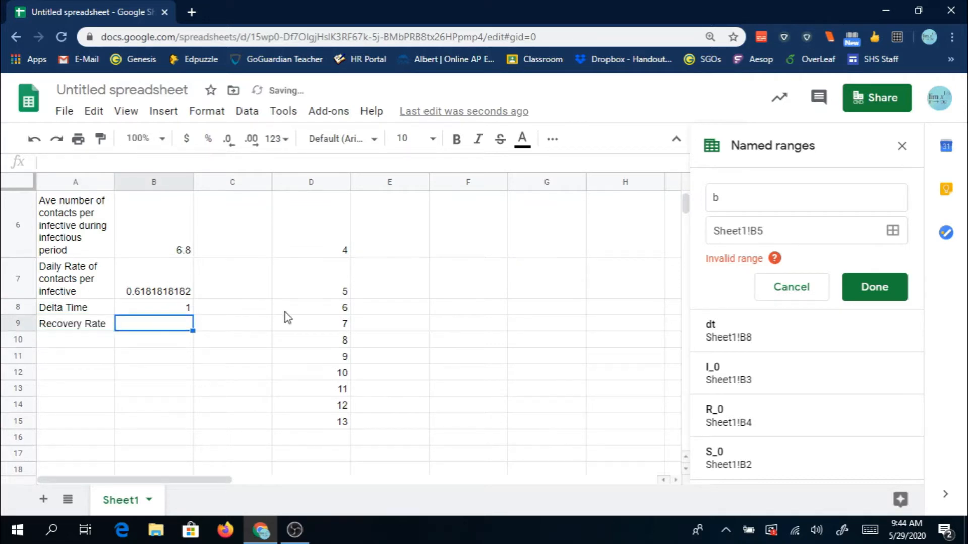
Step: Calculate the recovery rate in cell B9 with the formula =1/B5
scroll(132, 329, up, 2)
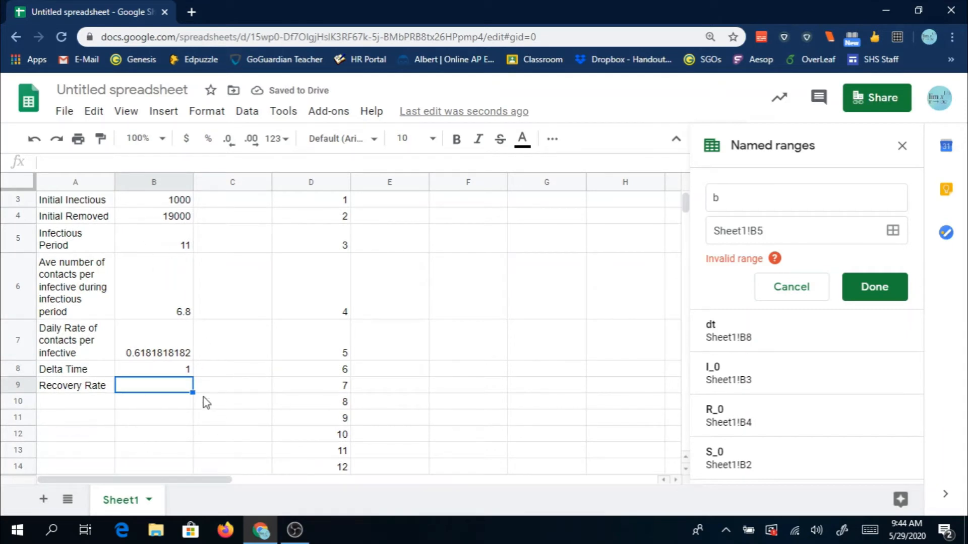
text(=1)
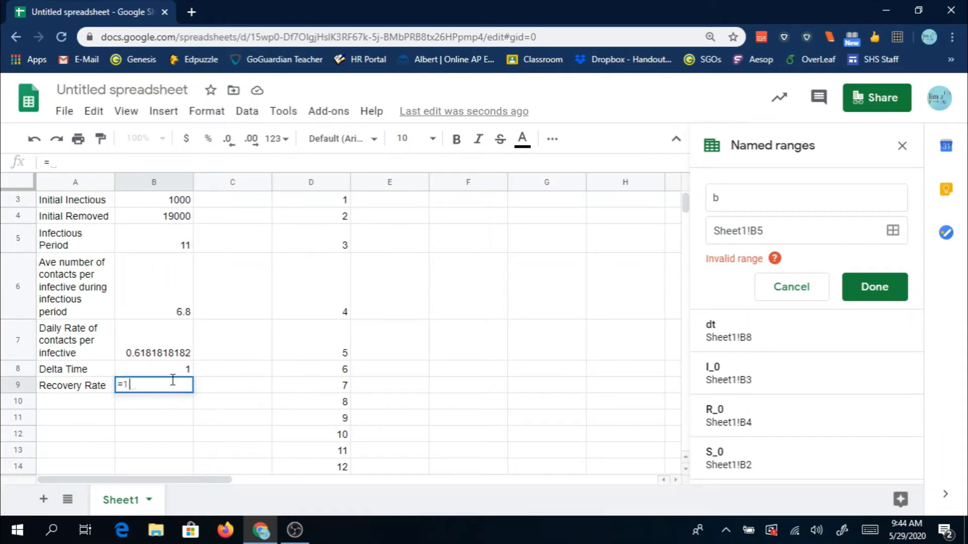
text(/b5)
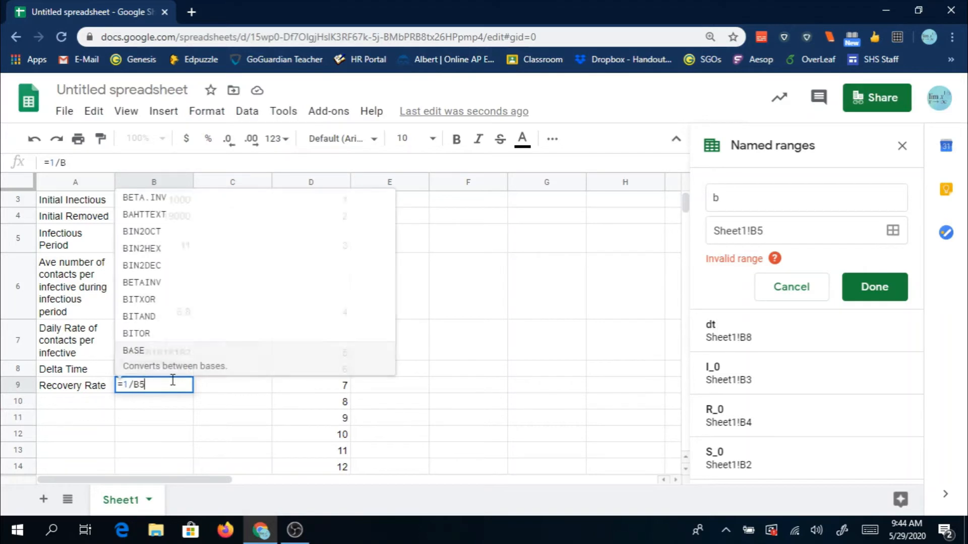
key(Return)
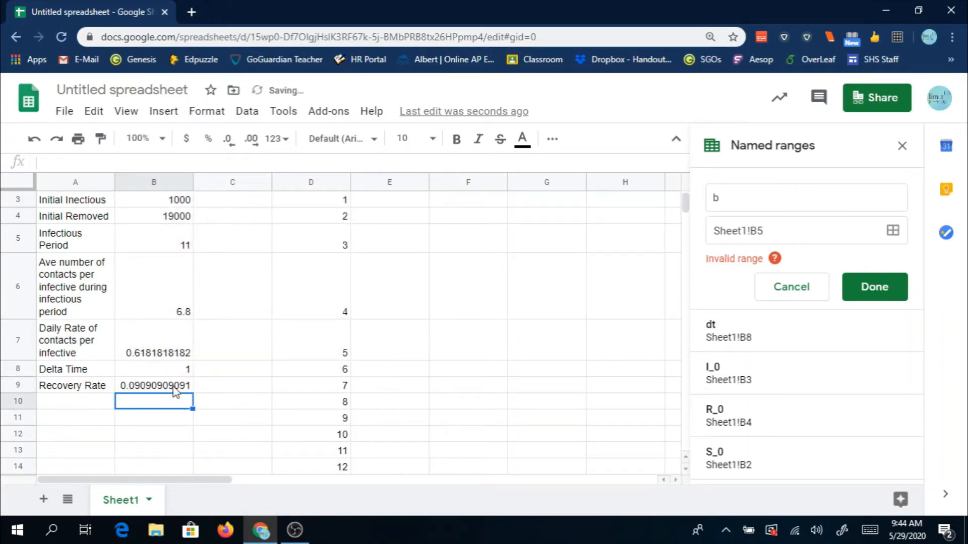
Step: Change the reference of named range b to the Recovery Rate cell, Sheet1!B9, and save the range
click(182, 388)
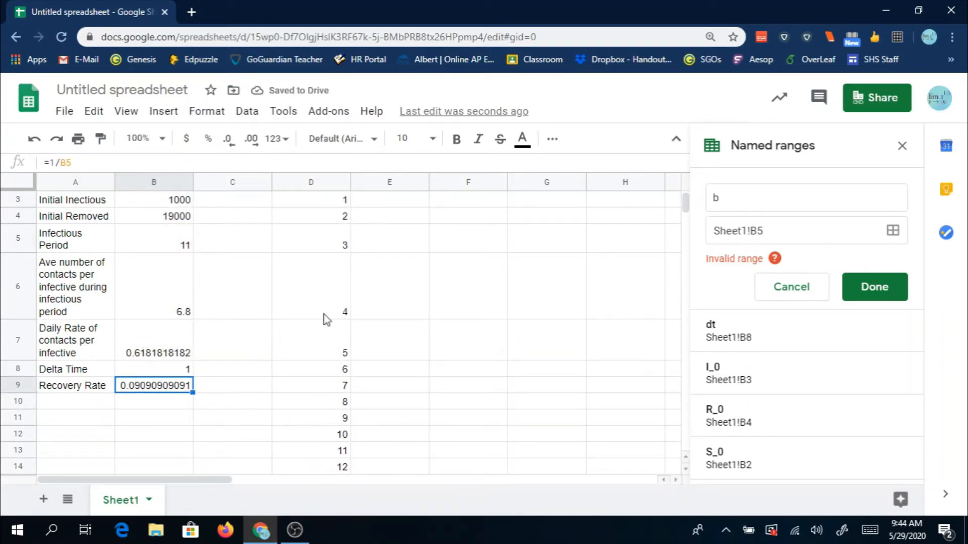
click(761, 230)
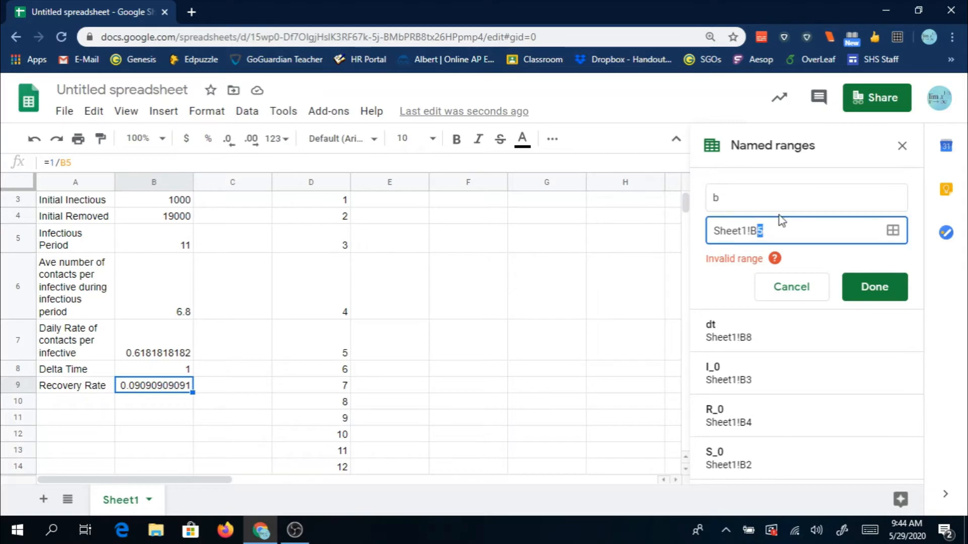
key(BackSpace)
text(9)
click(875, 289)
click(875, 291)
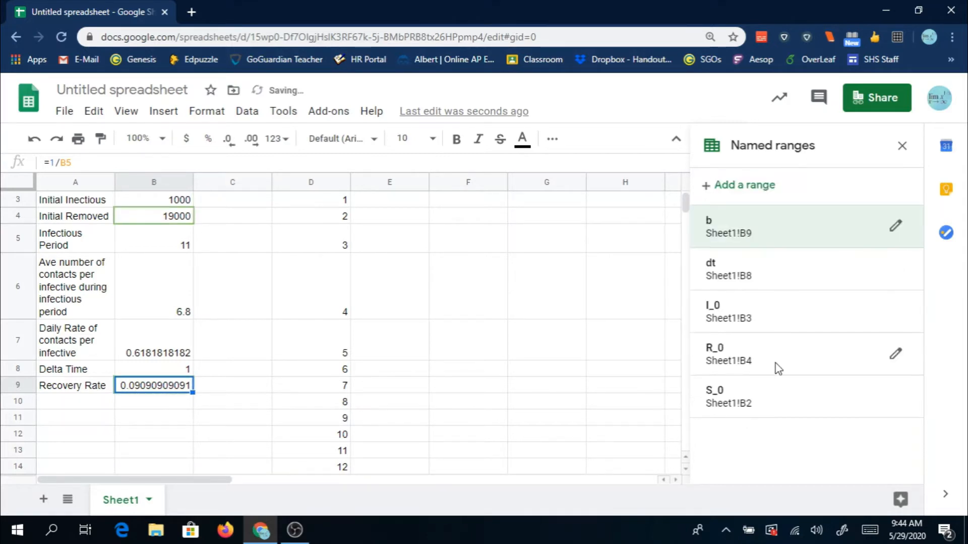
Step: Define a named range a for the Daily Rate of contacts per infective value in cell B7
click(144, 406)
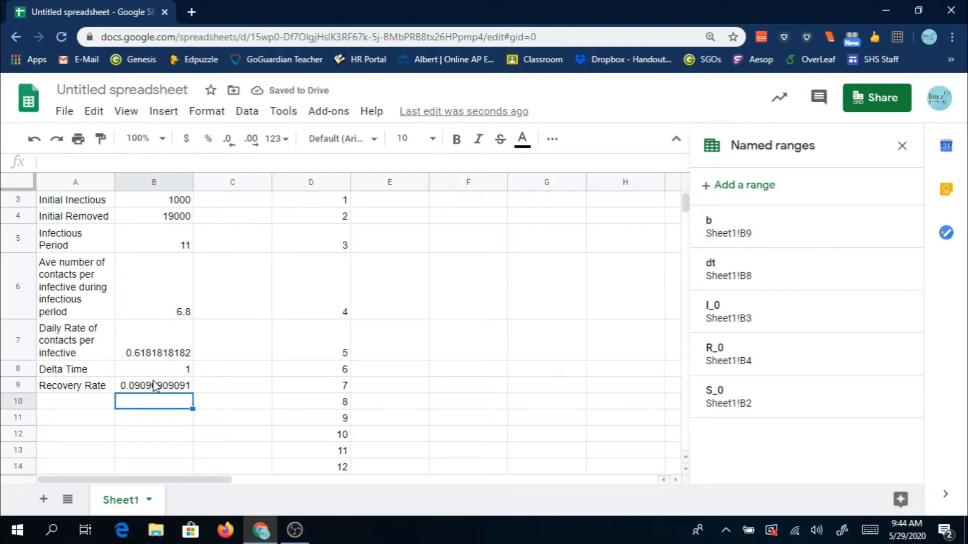
click(149, 355)
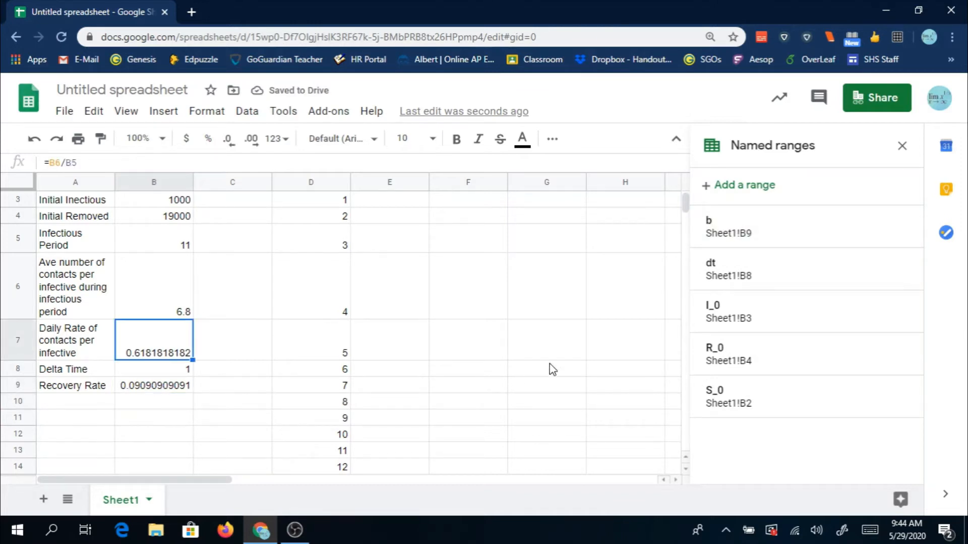
click(754, 185)
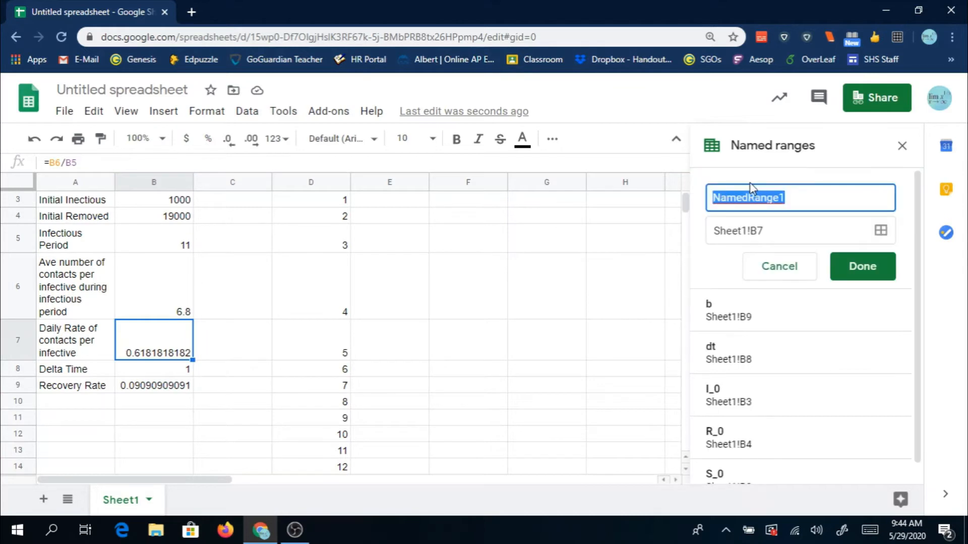
text(a)
click(871, 265)
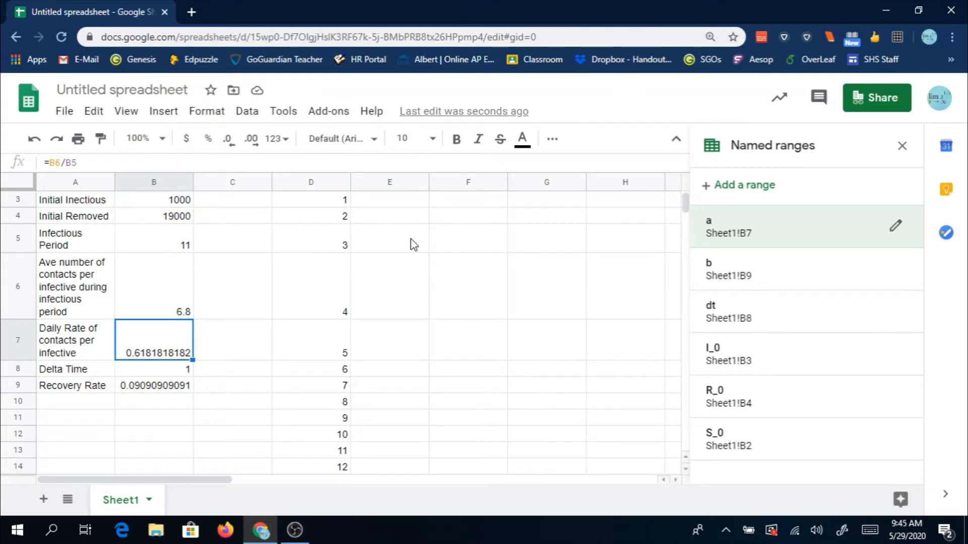
Step: Set the time-zero Susceptible value in cell E2 to =S_0
scroll(406, 250, up, 1)
click(398, 227)
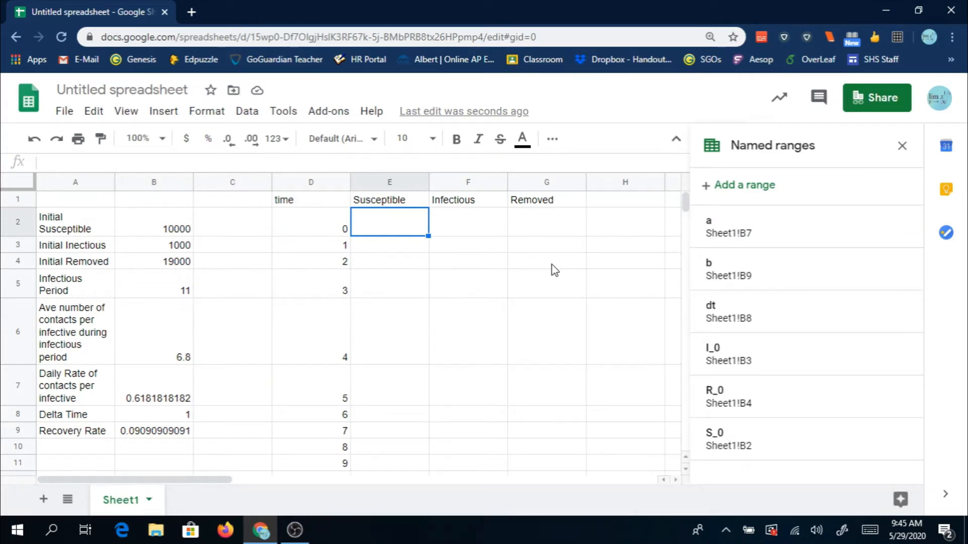
text(=S_0)
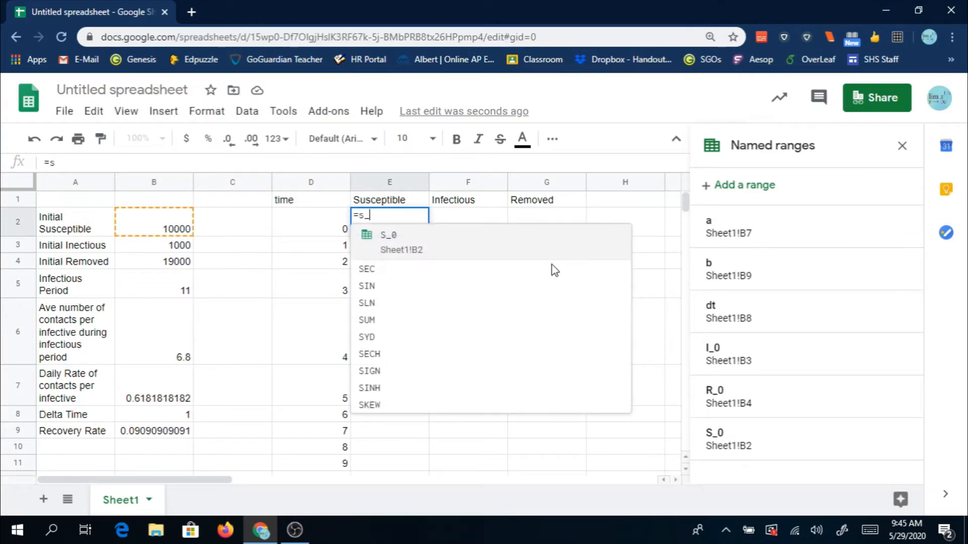
key(Return)
Step: Set the time-zero Infectious value in cell F2 to =I_0
key(Right)
key(Up)
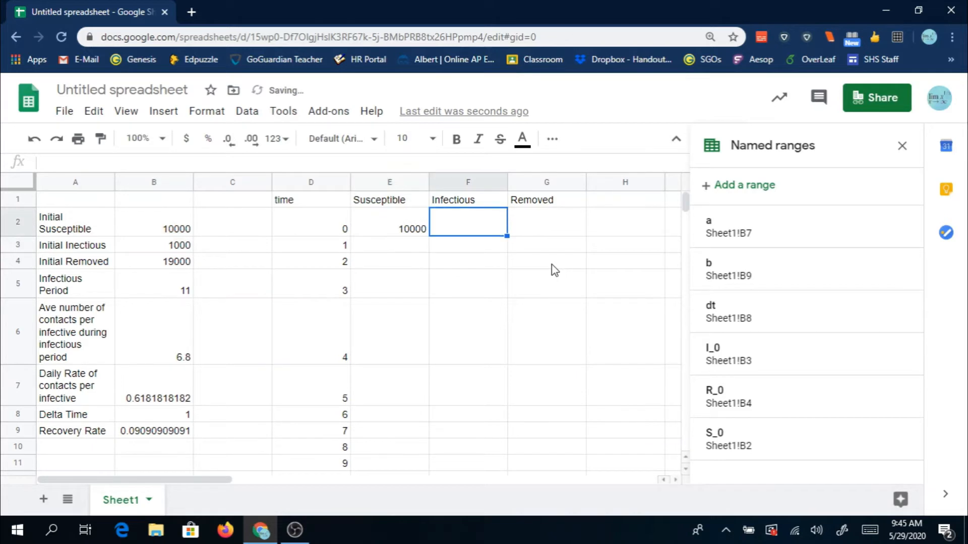
text(=I_0)
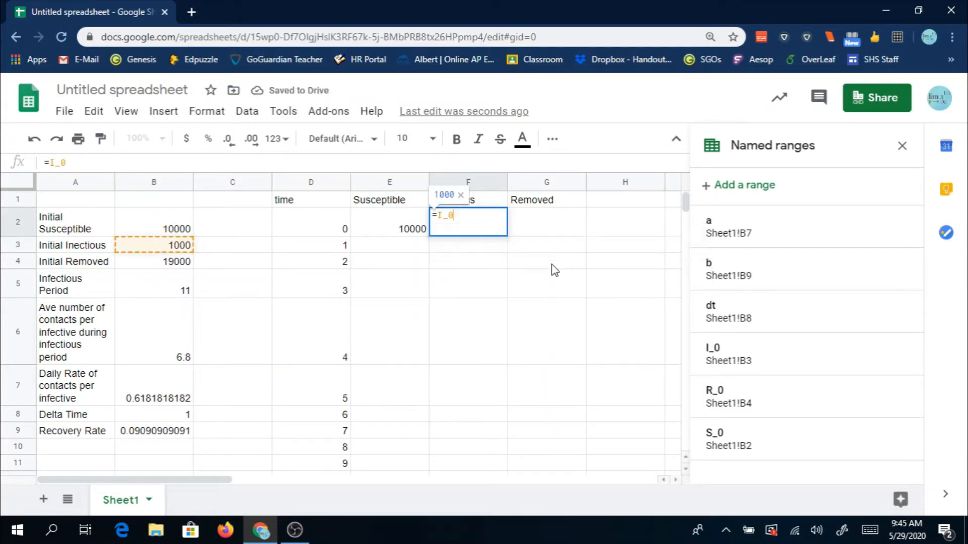
key(Return)
Step: Set the time-zero Removed value in cell G2 to =R_0
key(Right)
key(Up)
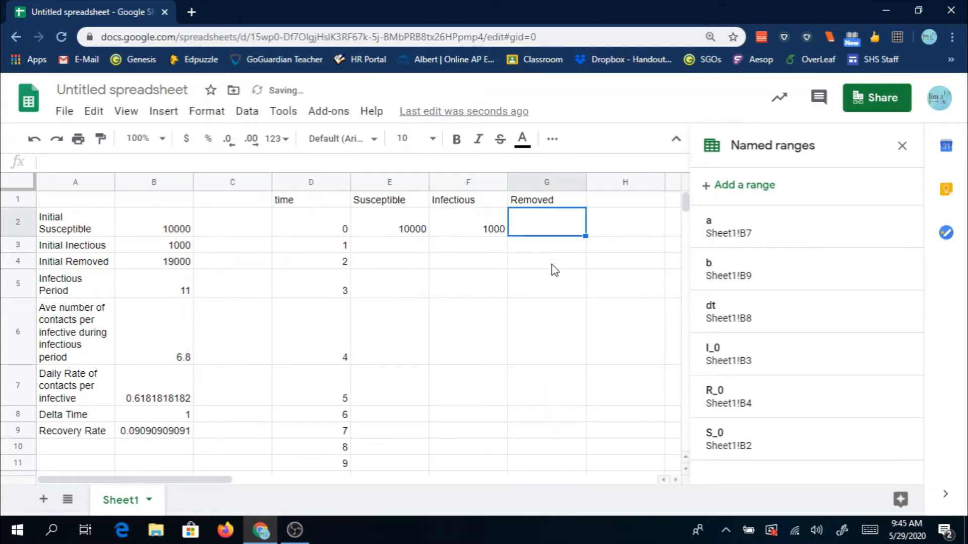
text(=R_)
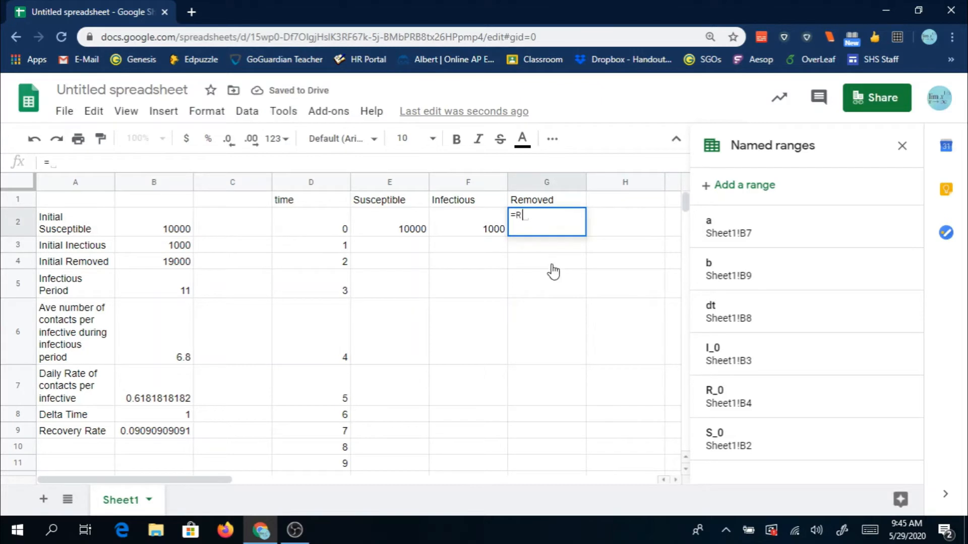
text(0)
key(Return)
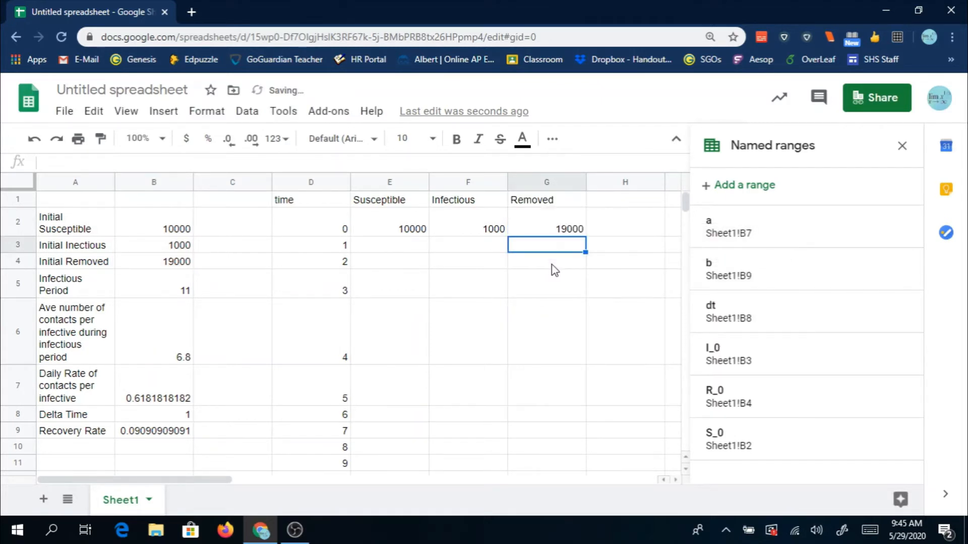
Step: Compose the time-1 Susceptible formula in cell E3 as =E2-a*E2*F2, with a division sign inserted after the second E2
key(Left)
key(Left)
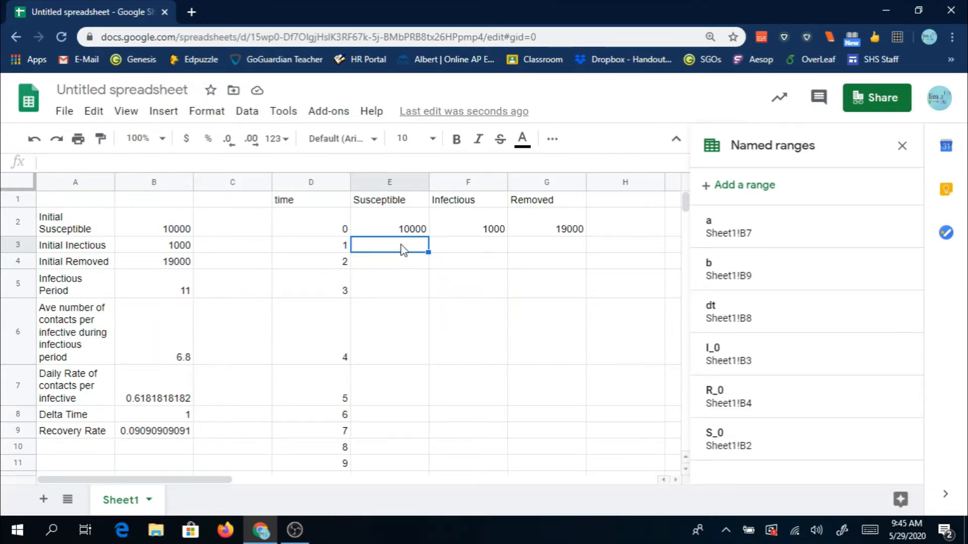
click(146, 162)
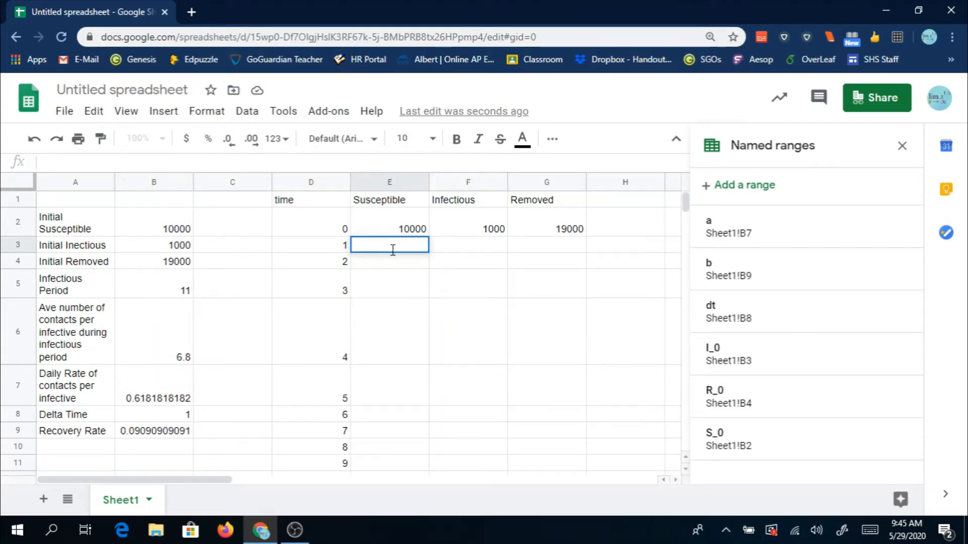
text(=)
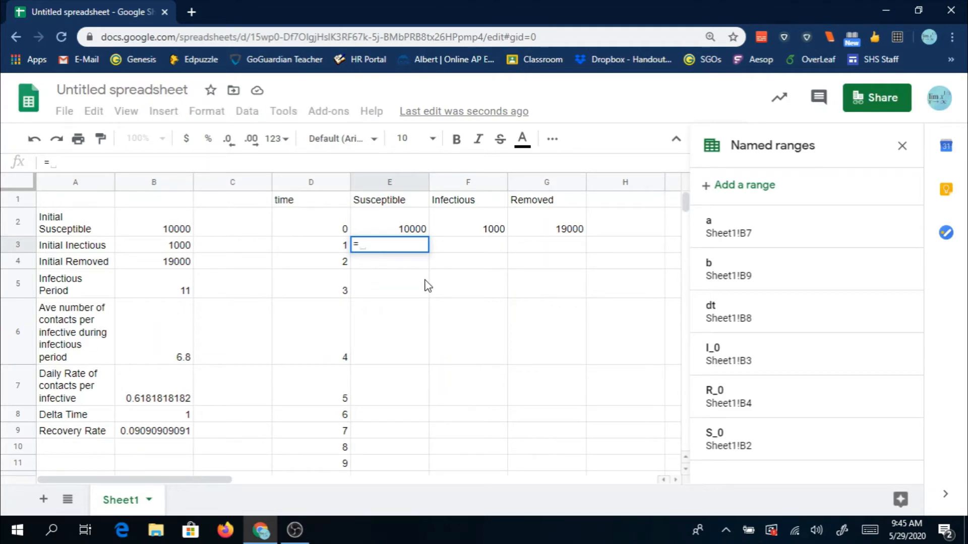
text(E)
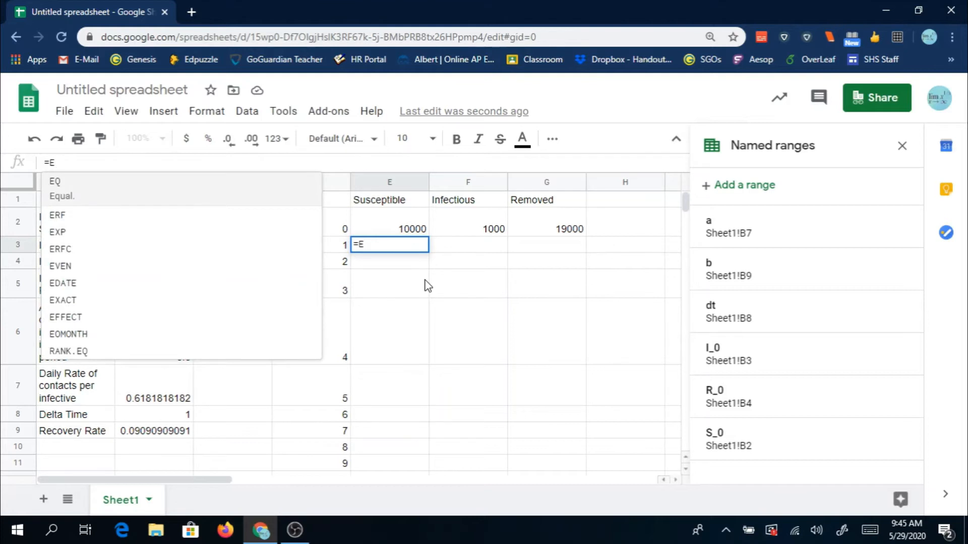
text(2)
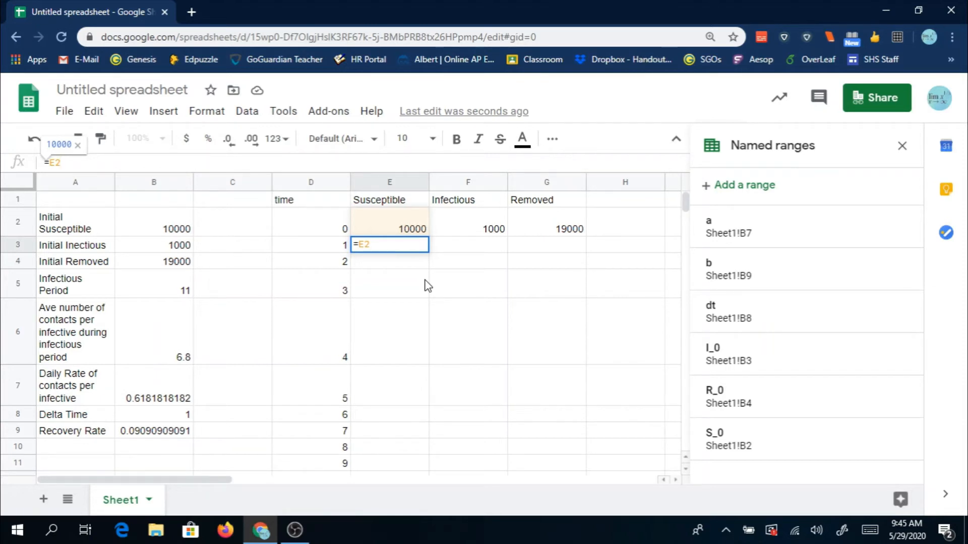
text(-)
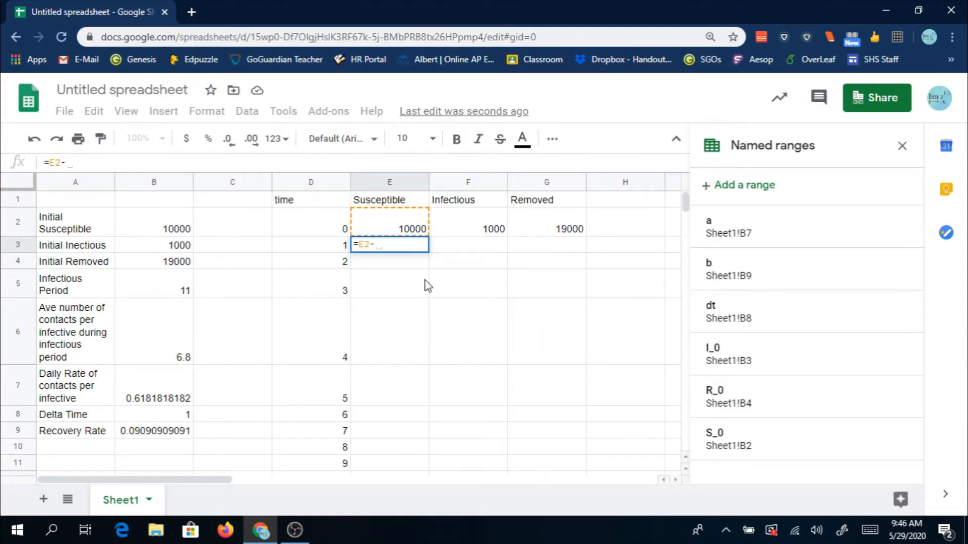
text(a)
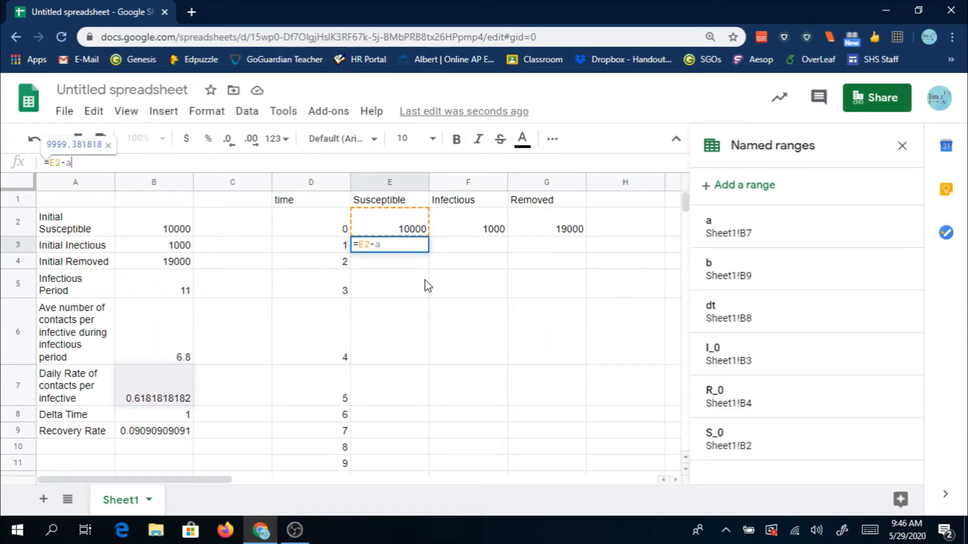
text(*)
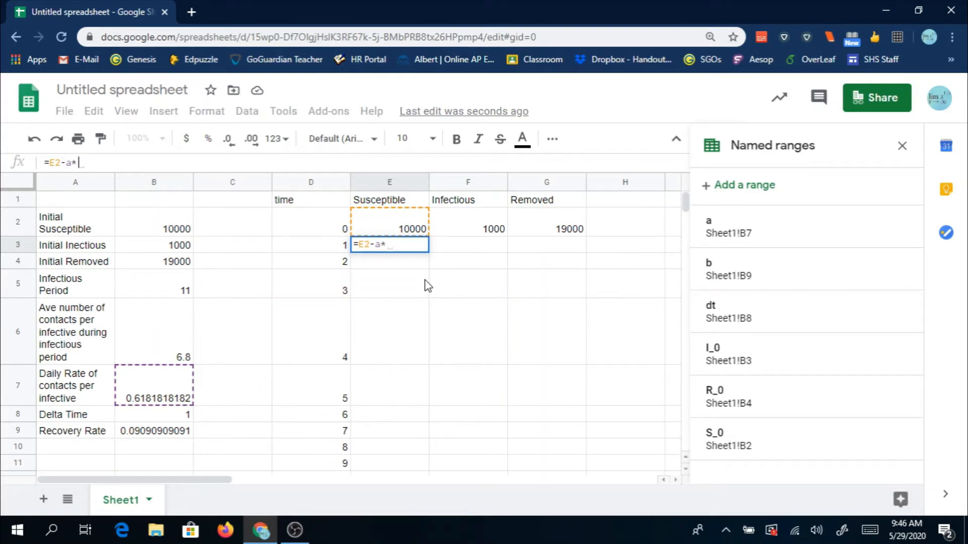
text(s_)
key(BackSpace)
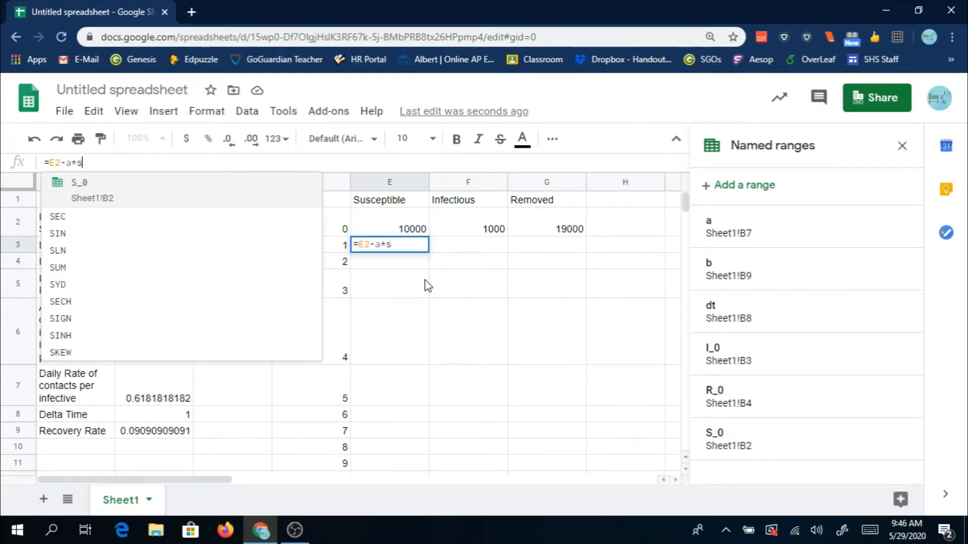
key(BackSpace)
text(E2)
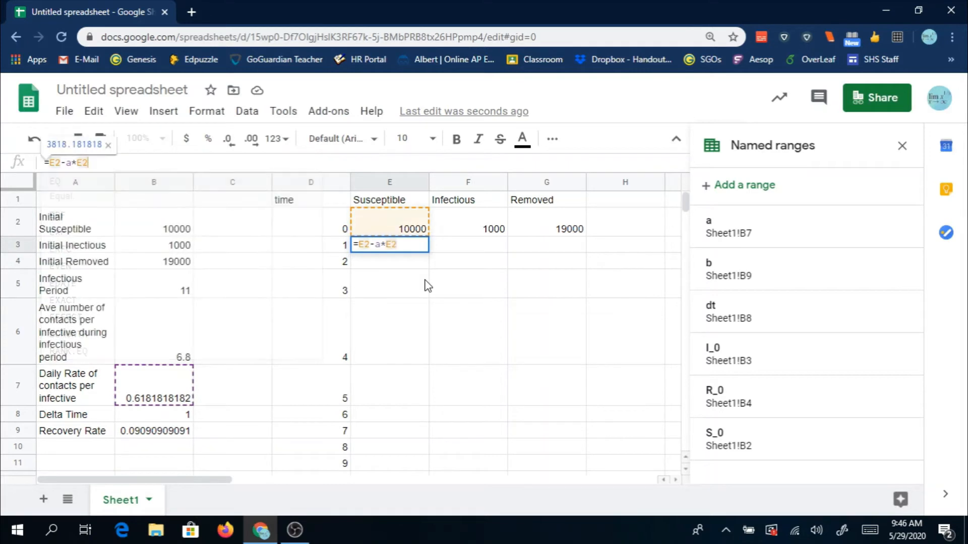
text(*)
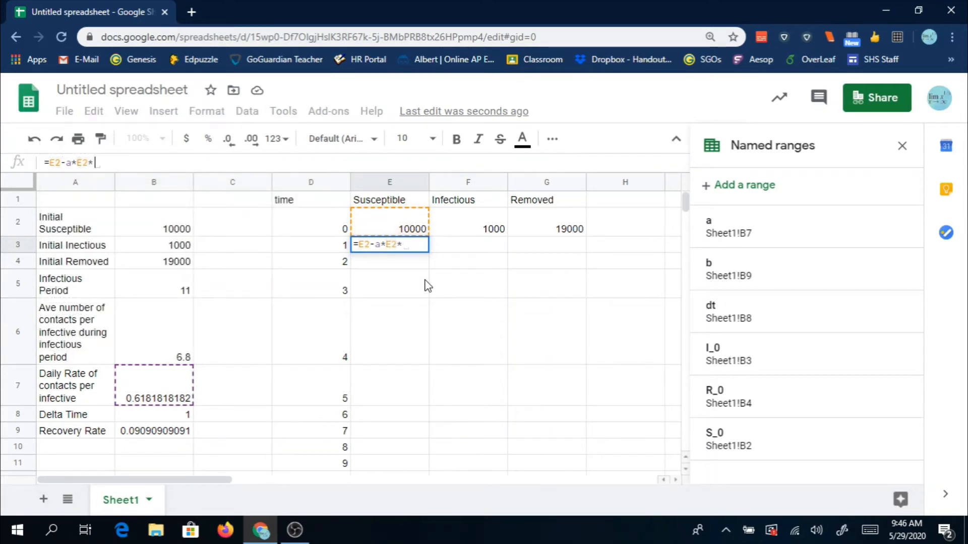
text(F2)
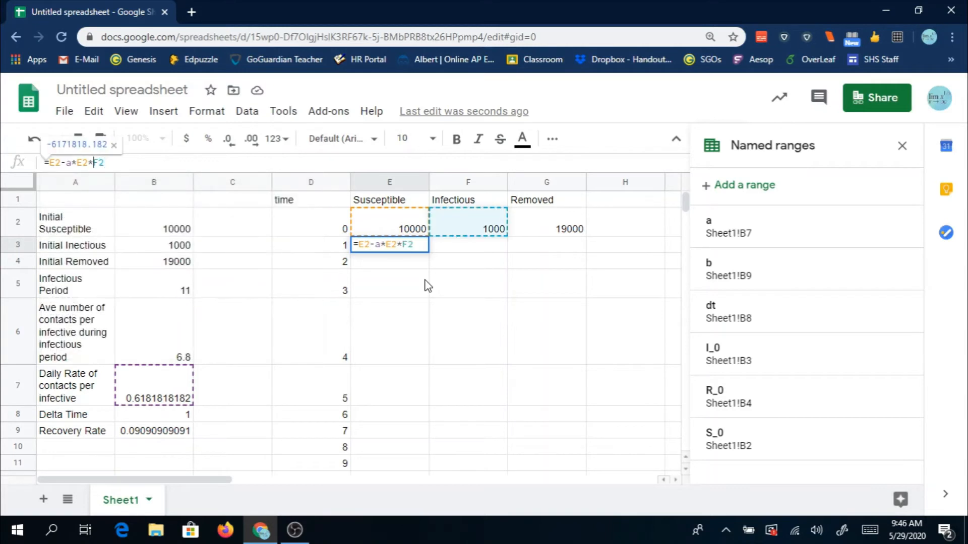
key(Left)
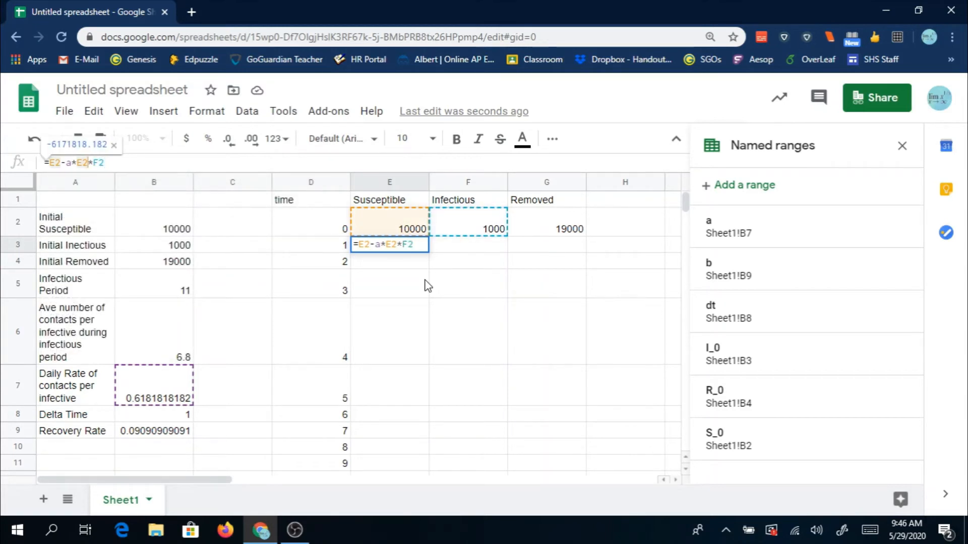
text(/)
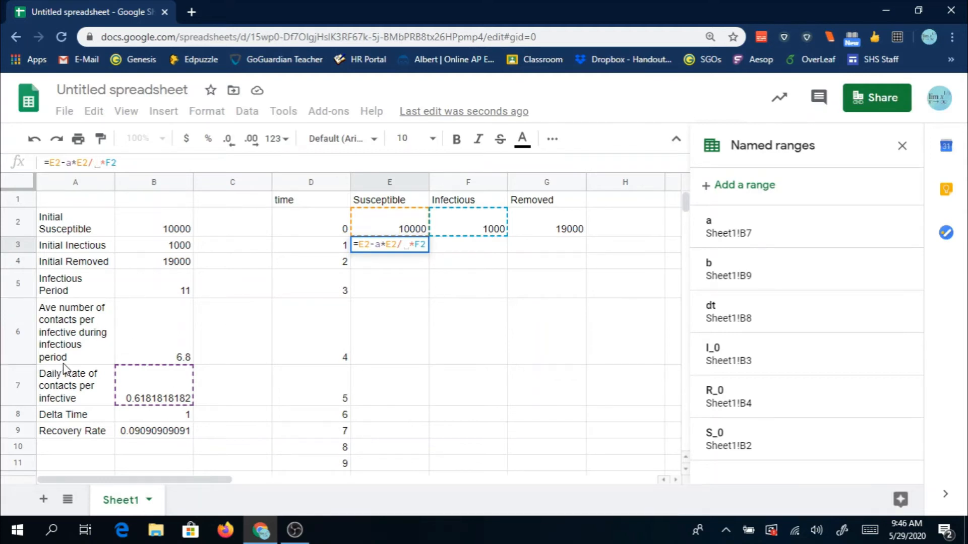
scroll(92, 353, down, 1)
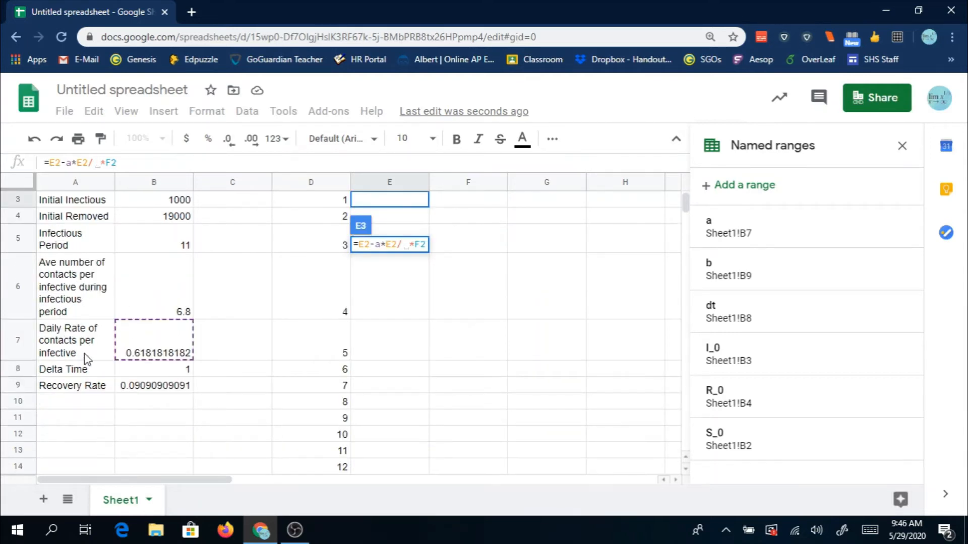
scroll(89, 360, down, 1)
click(72, 339)
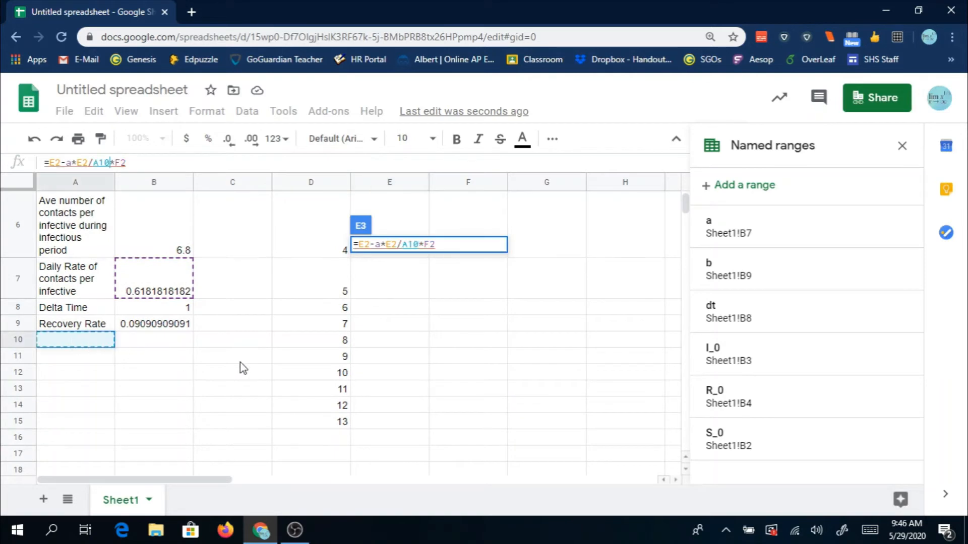
text(Total)
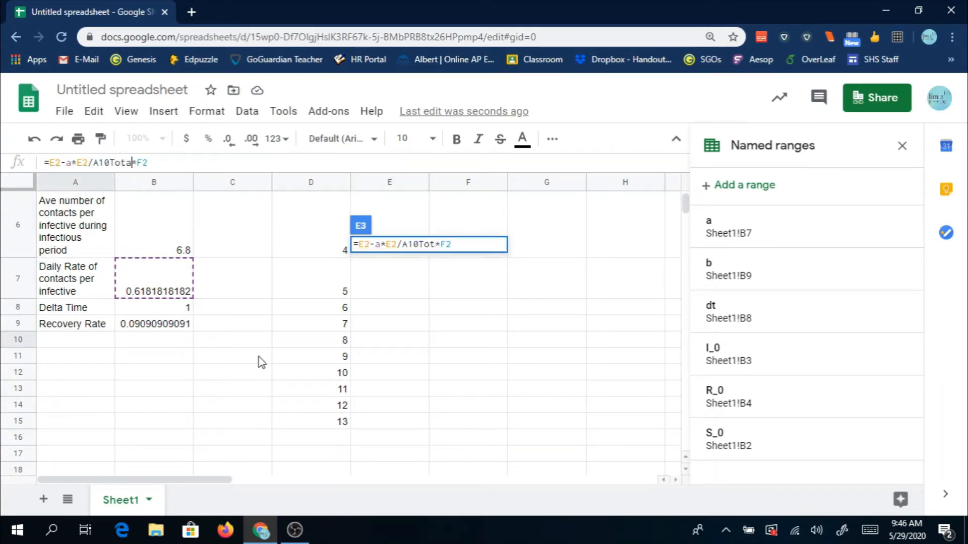
key(BackSpace)
key(BackSpace)
key(BackSpace)
key(BackSpace)
key(BackSpace)
key(BackSpace)
key(BackSpace)
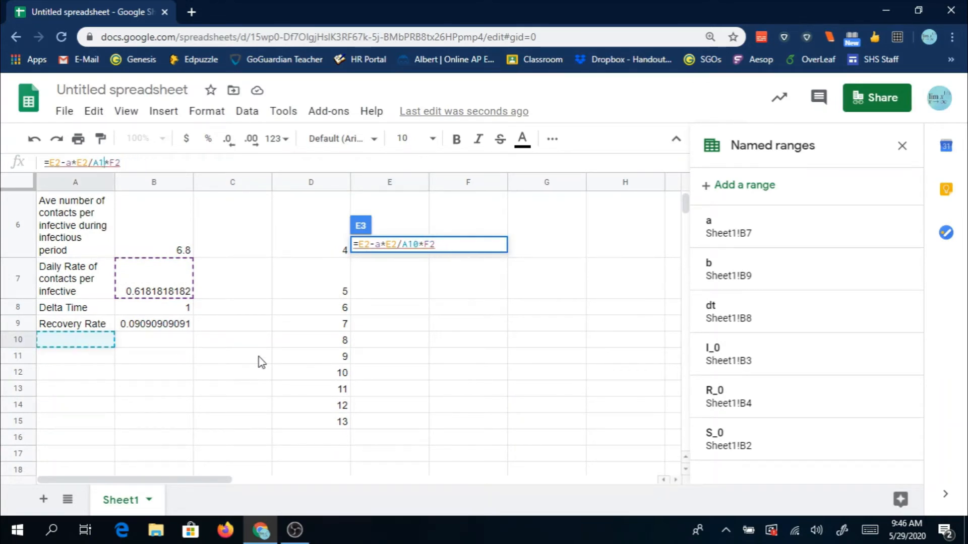
key(BackSpace)
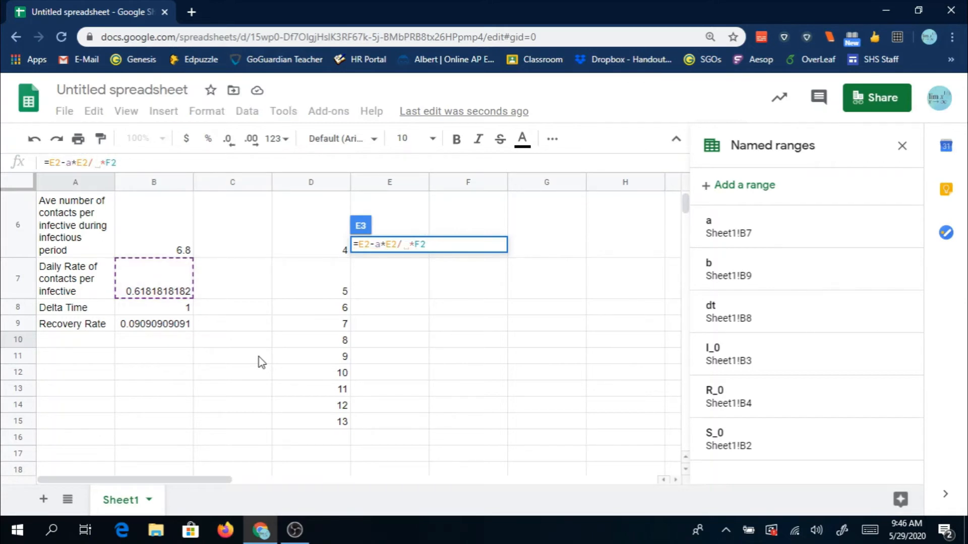
Step: Fill in tpop as the divisor and commit the E3 formula as =E2-a*E2/tpop*F2
text(tpop)
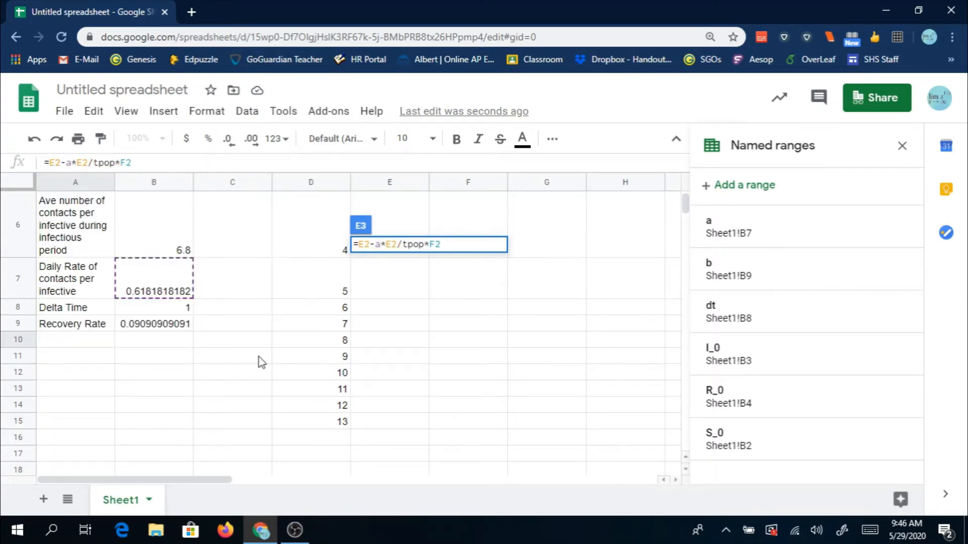
key(Return)
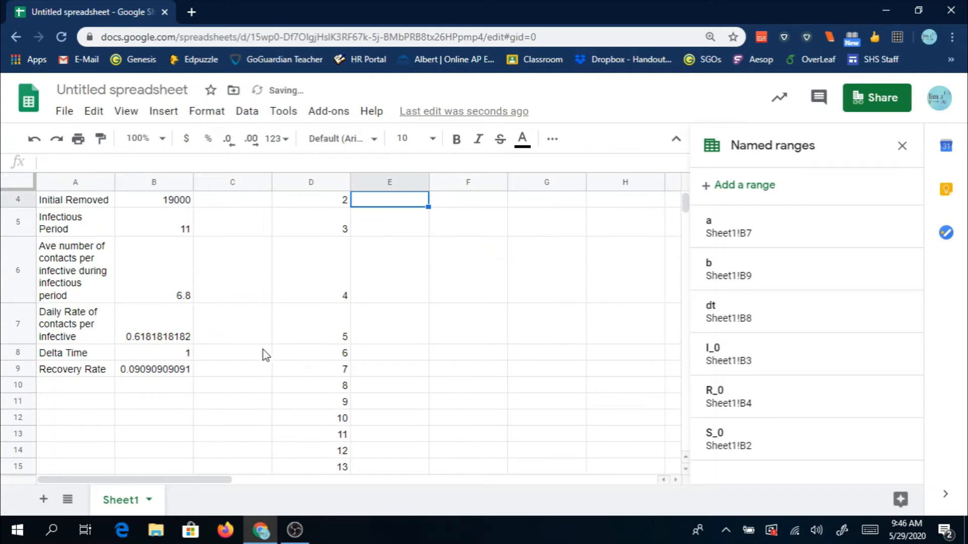
Step: Label cell A10 Total Pop and set B10 to =Sum(s_0, I_0, R_0)
click(76, 389)
text(Total)
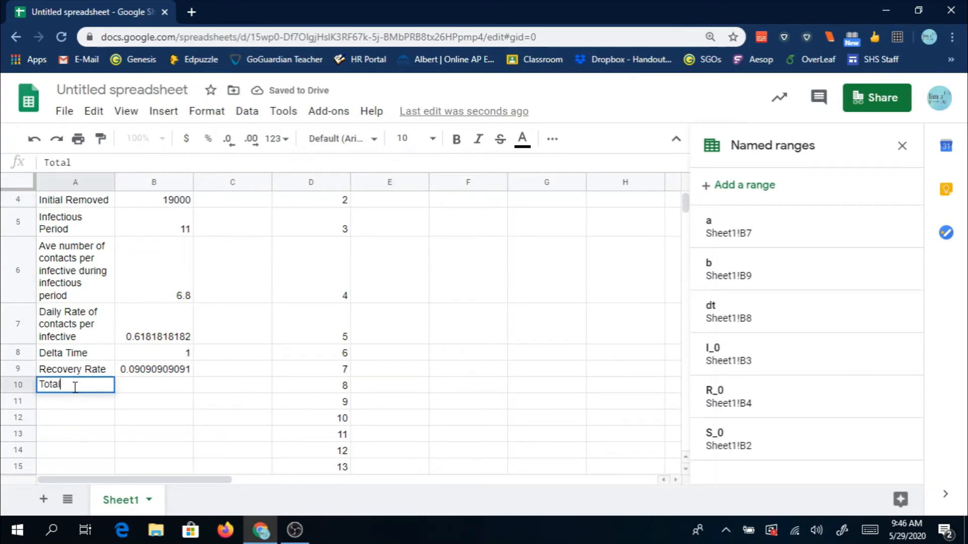
text( Pop)
key(Tab)
text(=)
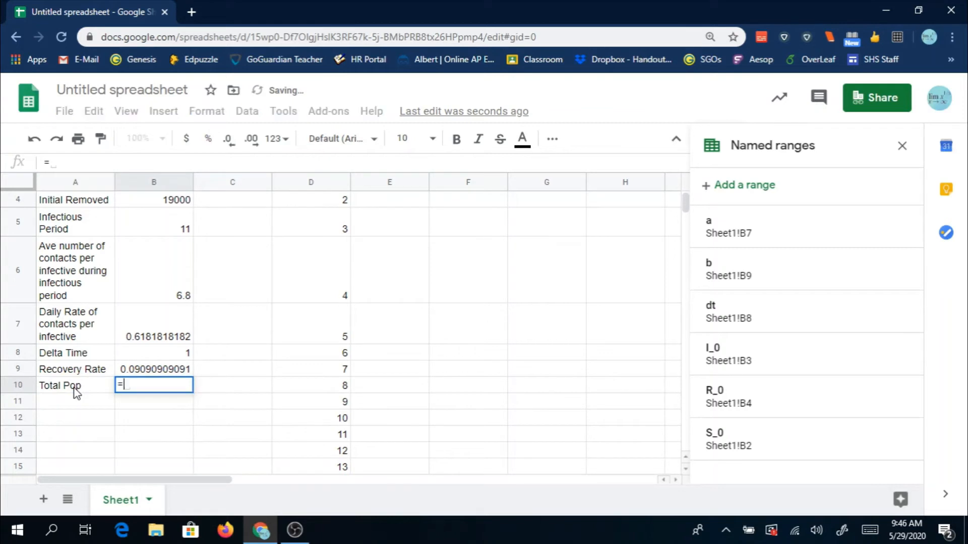
text(Sum()
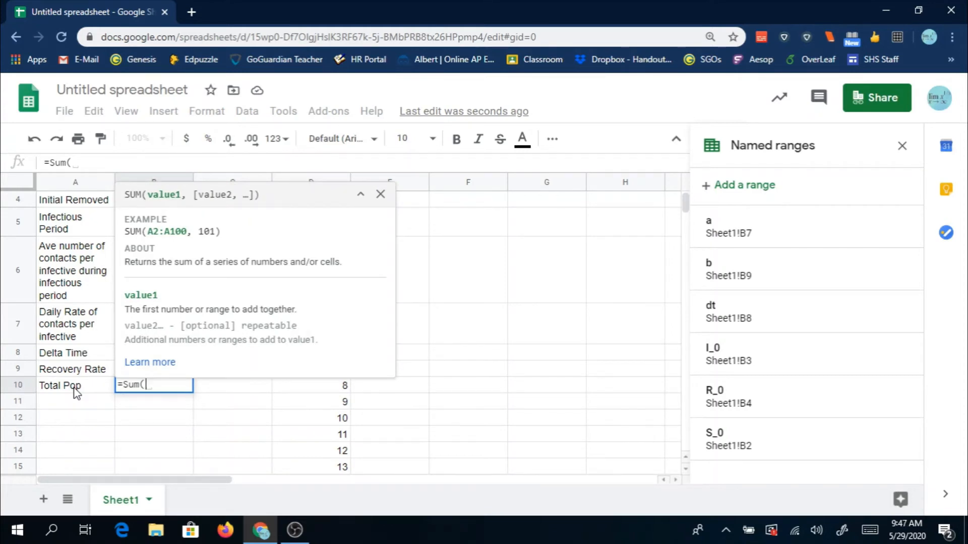
text(s_0)
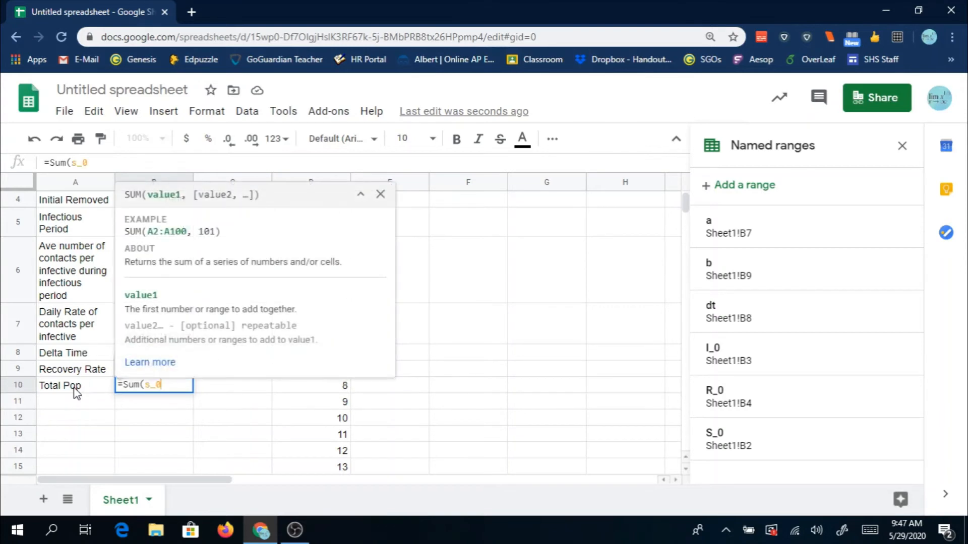
text(, I)
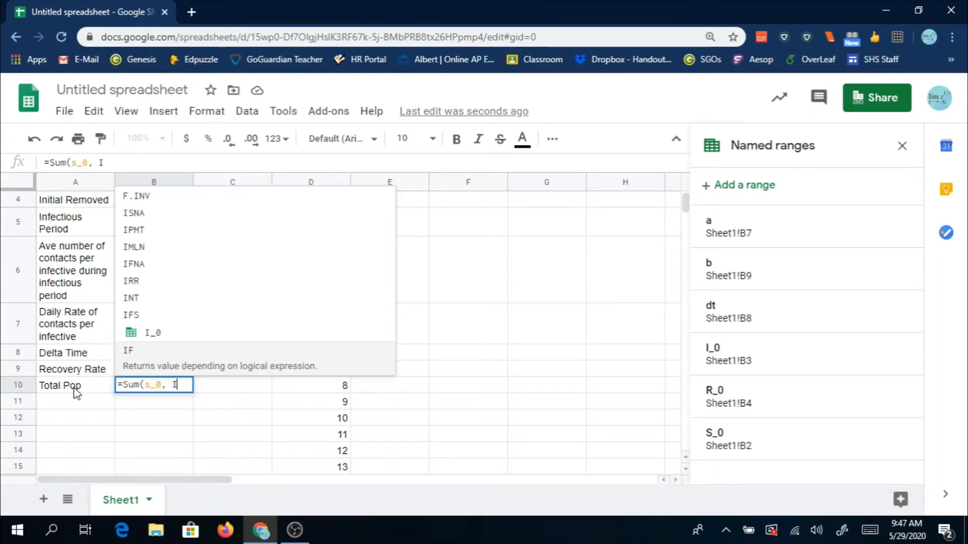
text(_0, )
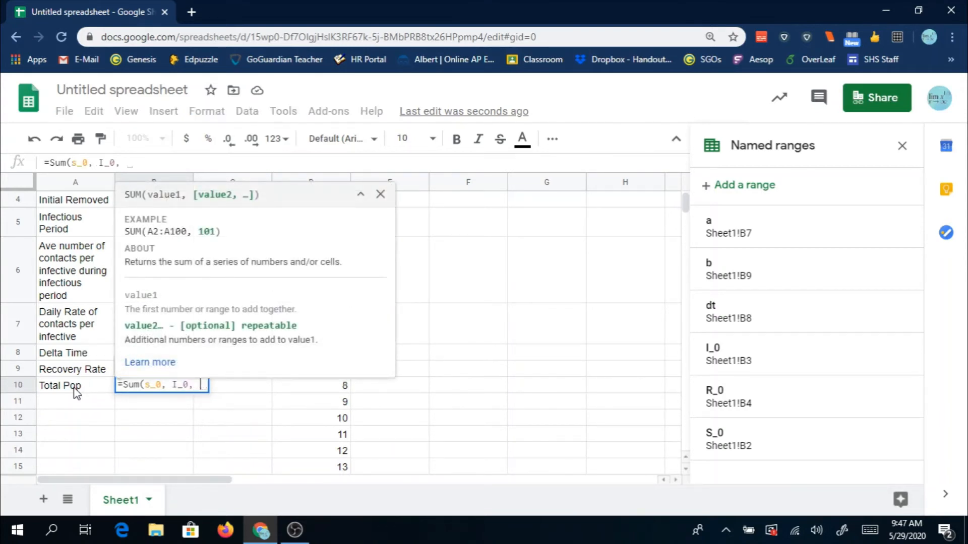
text(R_0))
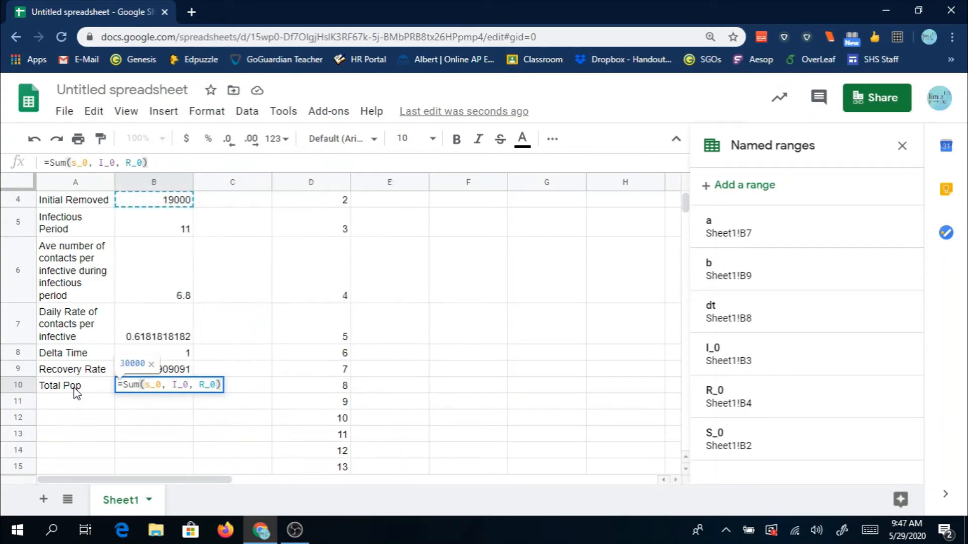
key(Return)
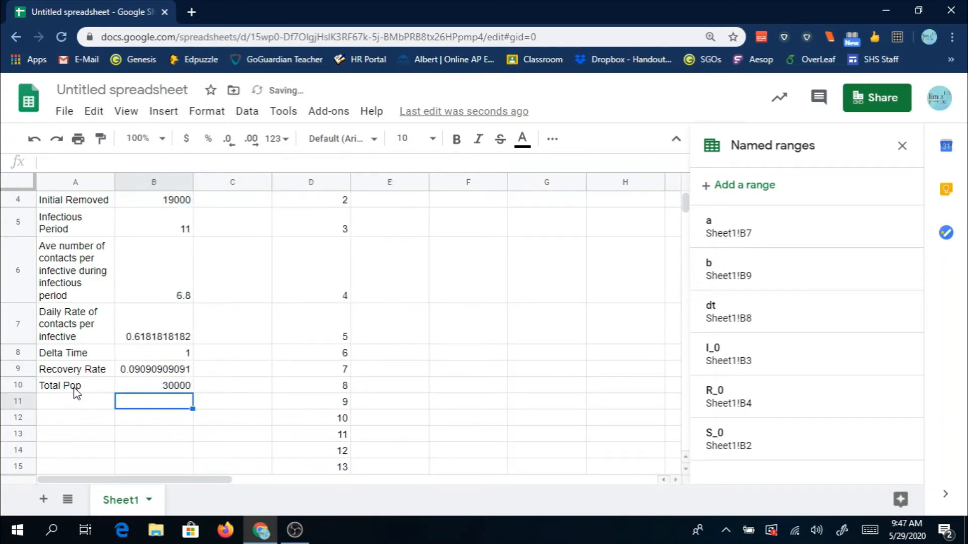
Step: Define a named range tpop for the Total Pop value in cell B10
click(154, 391)
click(721, 186)
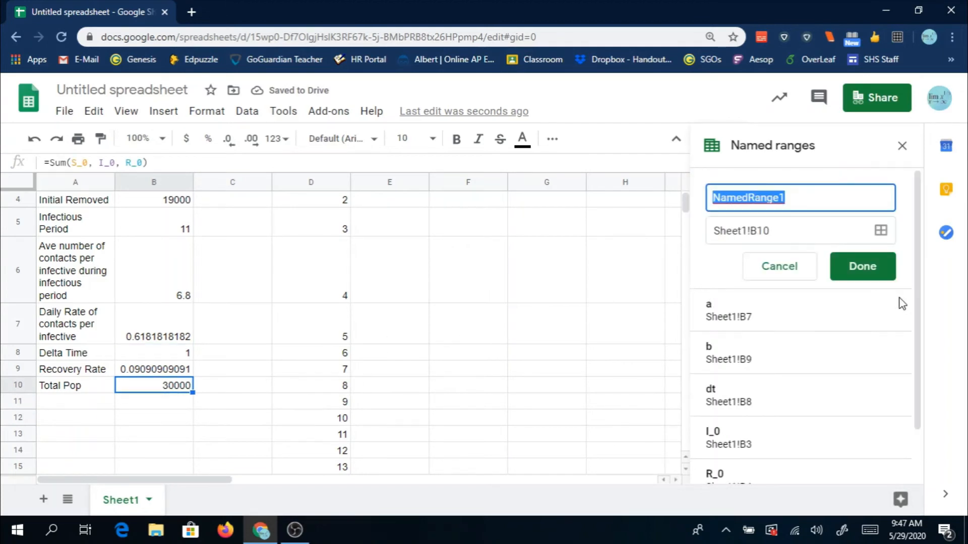
text(tpop)
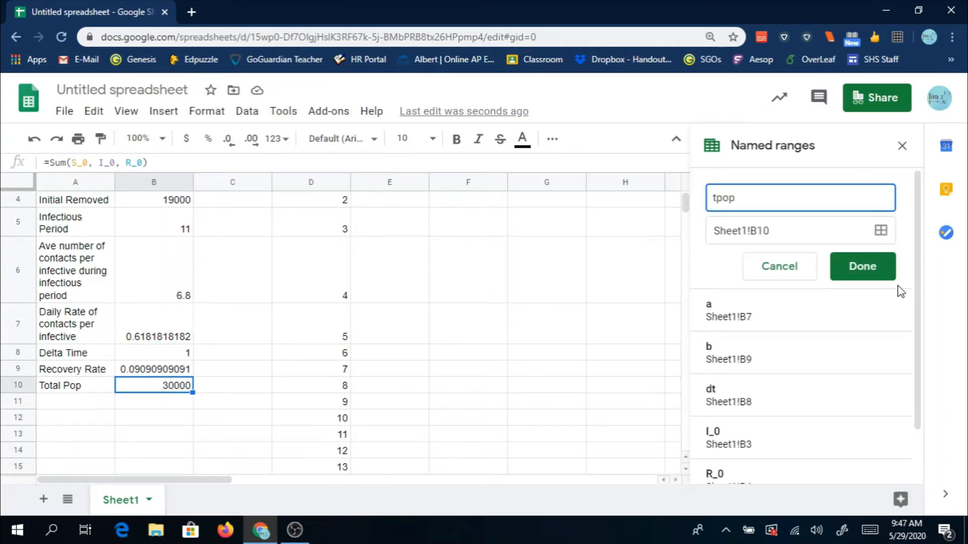
click(864, 265)
Step: Try to re-evaluate the Susceptible formula in cell E3 by committing it again without edits
scroll(353, 356, up, 3)
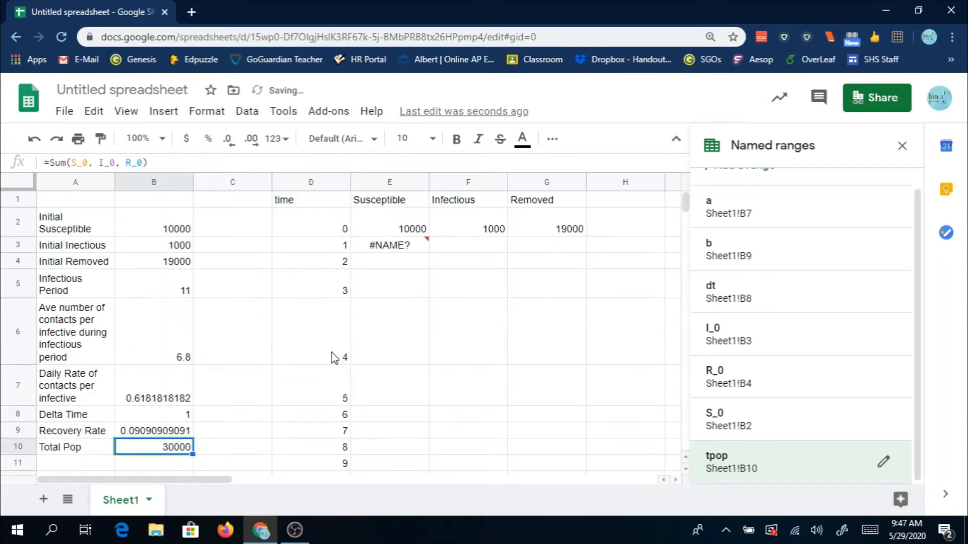
click(406, 247)
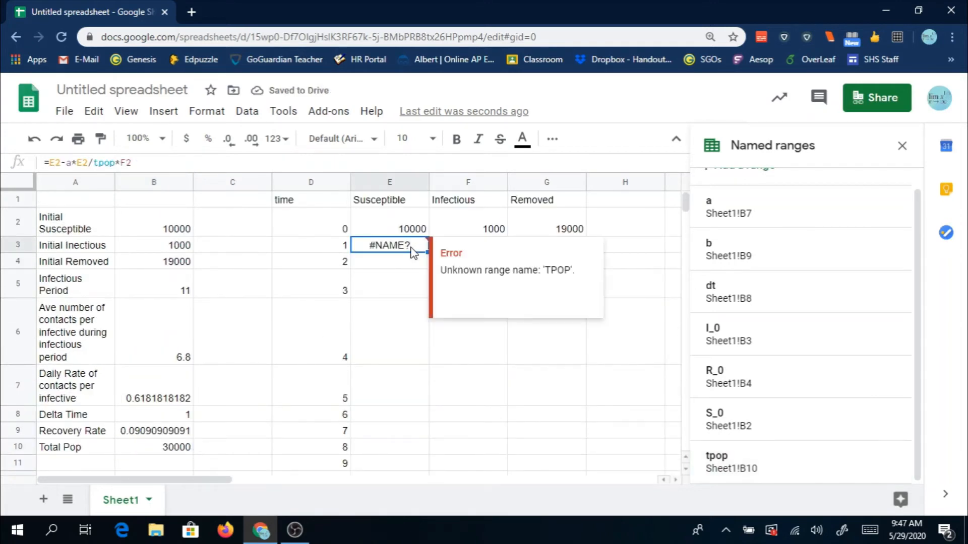
click(145, 162)
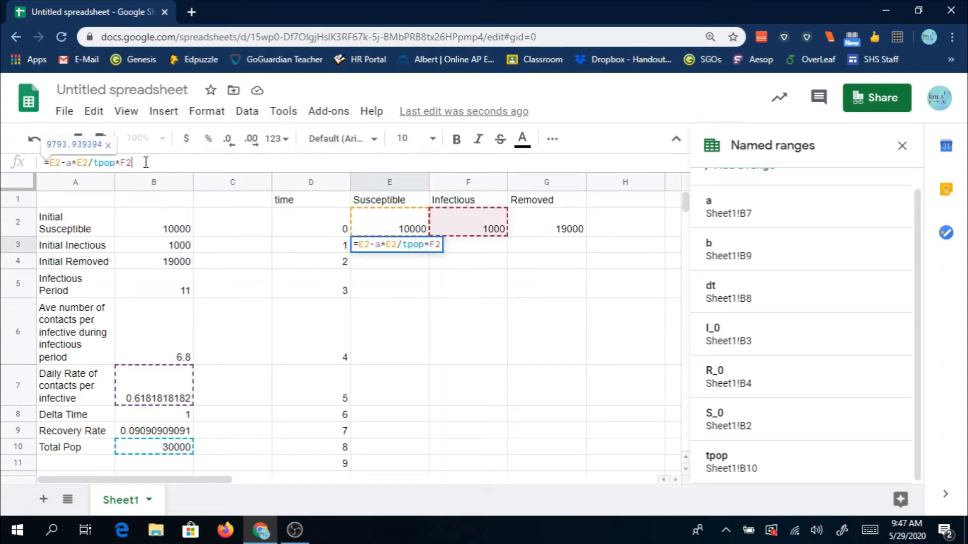
key(Return)
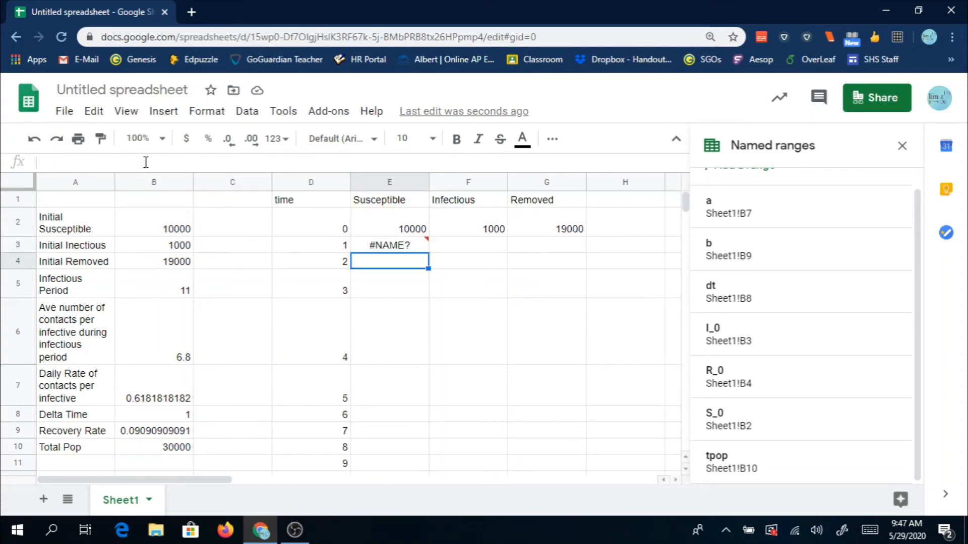
Step: Check the cell covered by the tpop named range and re-enter tpop as the divisor in the Susceptible formula in E3
key(Up)
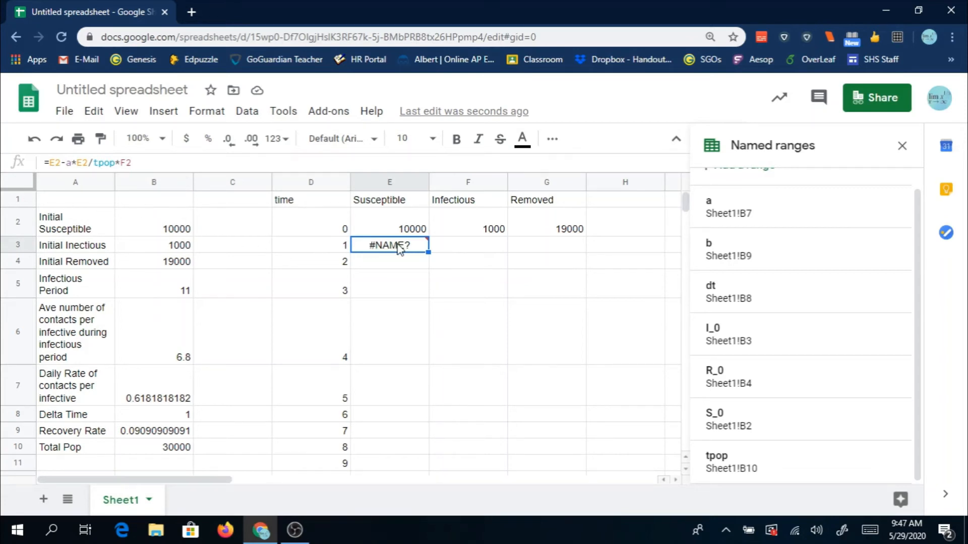
mouse_move(426, 248)
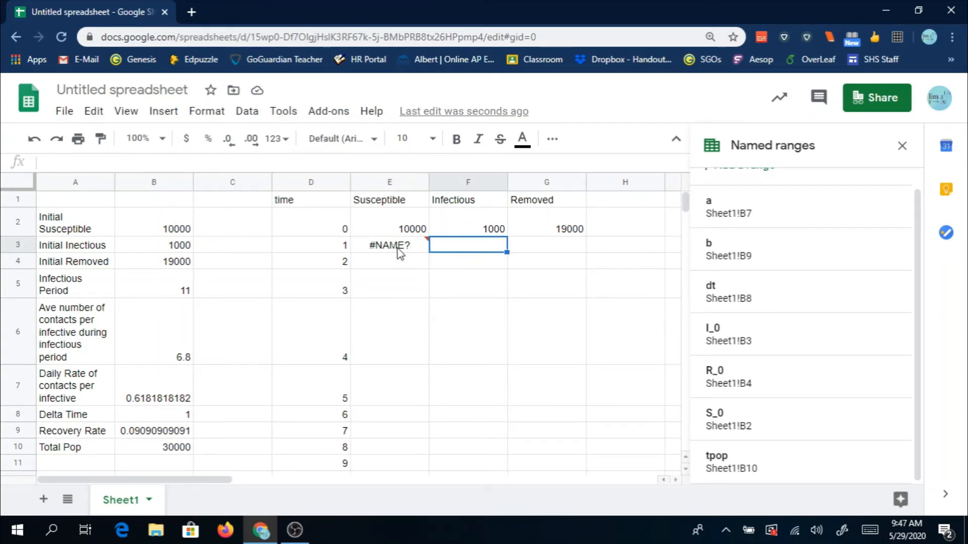
click(700, 459)
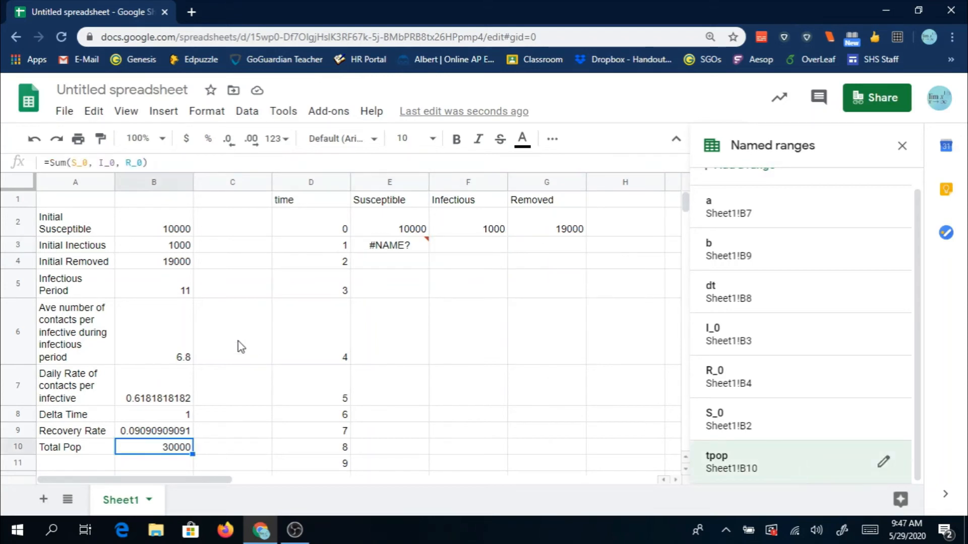
scroll(201, 345, down, 3)
scroll(161, 338, up, 3)
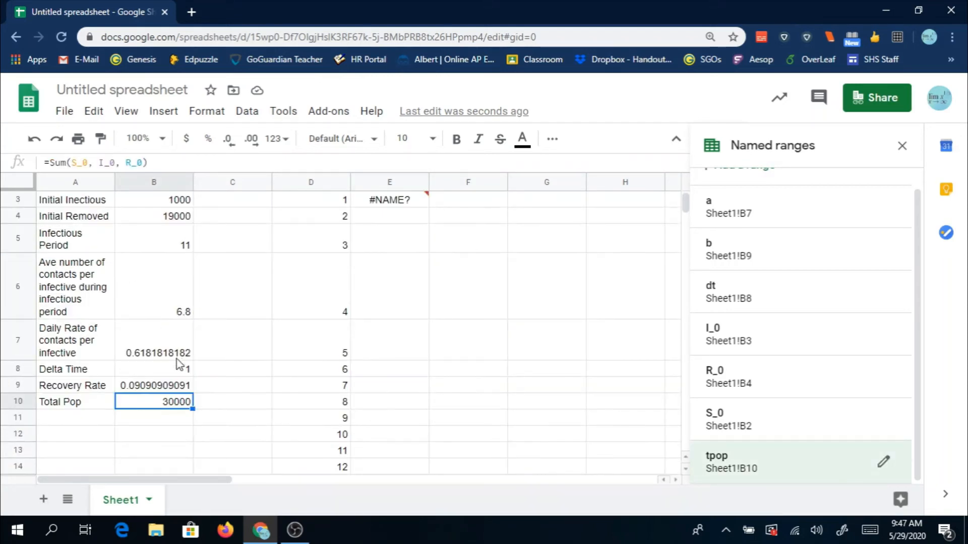
scroll(168, 406, up, 2)
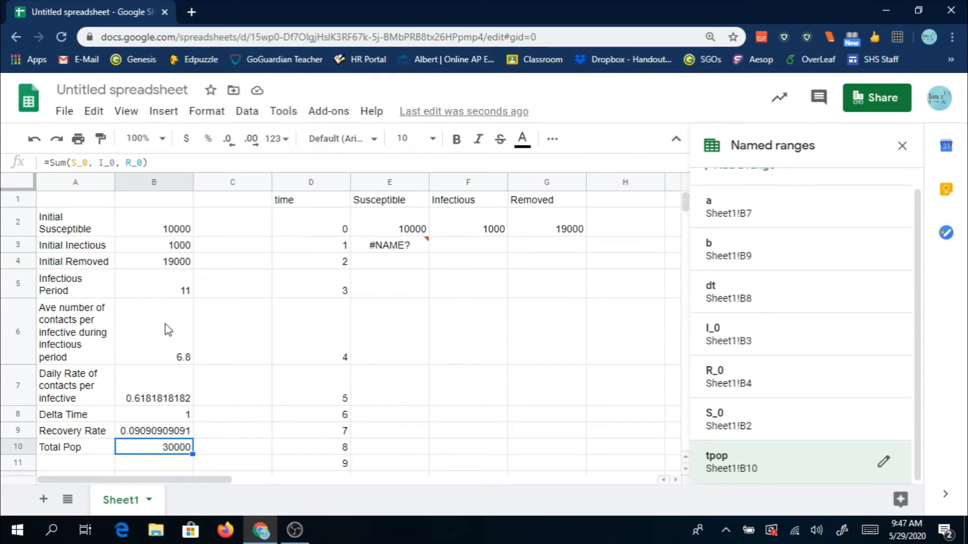
click(416, 250)
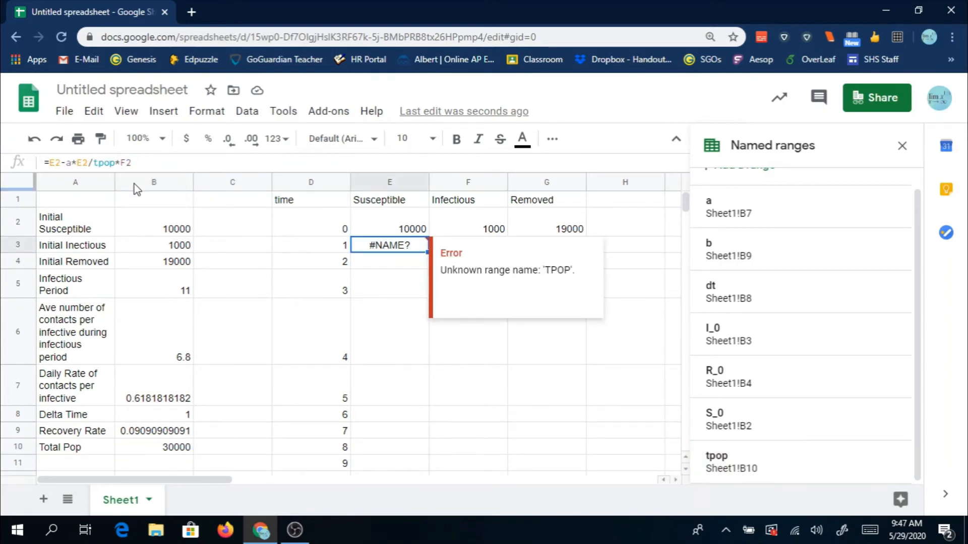
click(117, 162)
key(BackSpace)
key(BackSpace)
key(BackSpace)
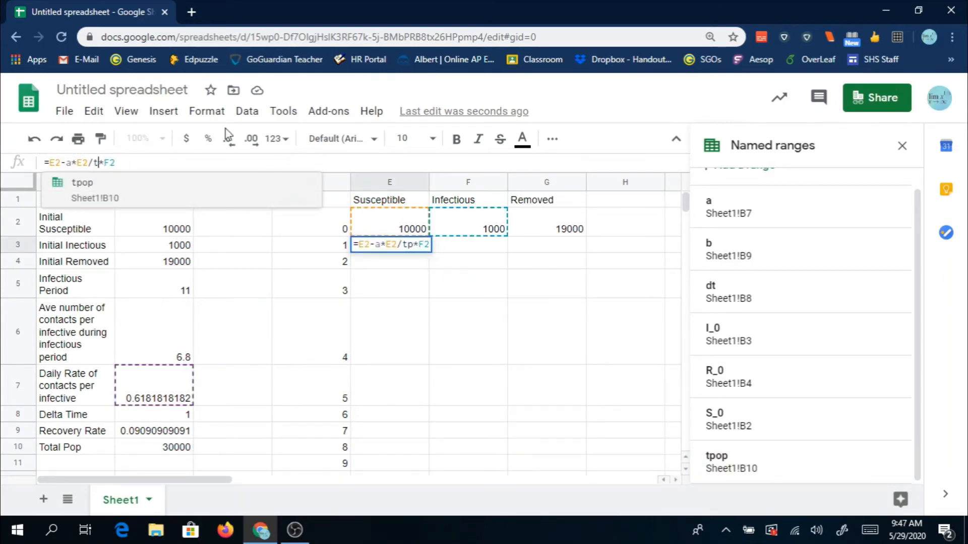
text(pop)
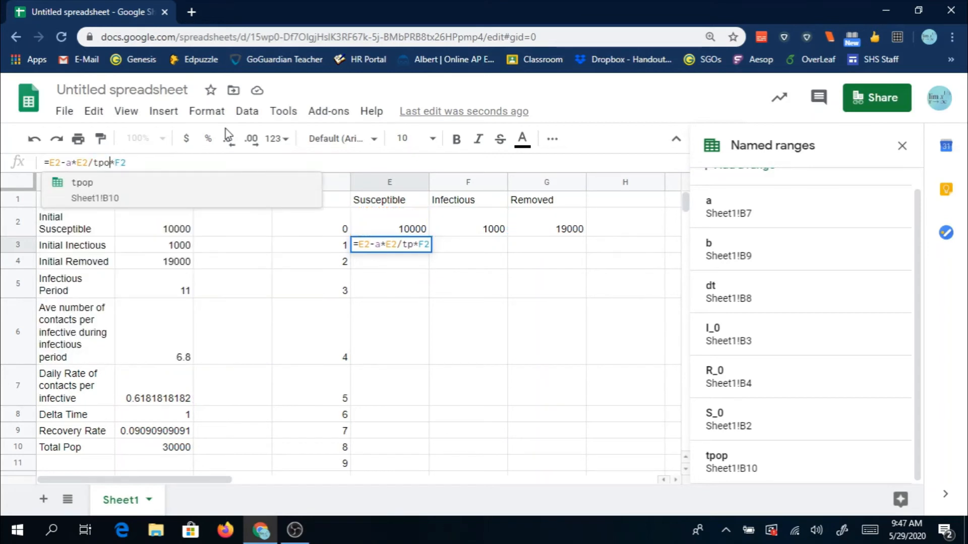
key(Return)
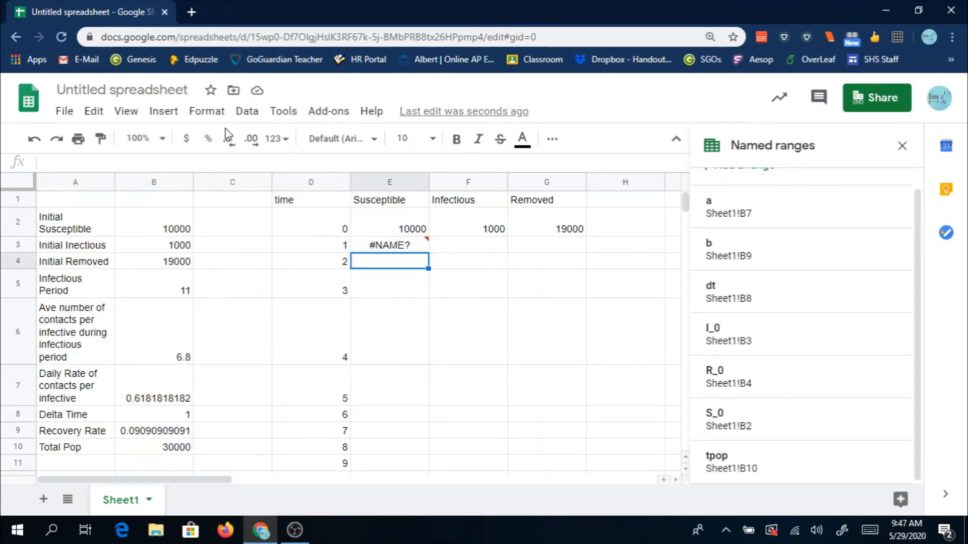
Step: Widen the Susceptible column E slightly
key(Up)
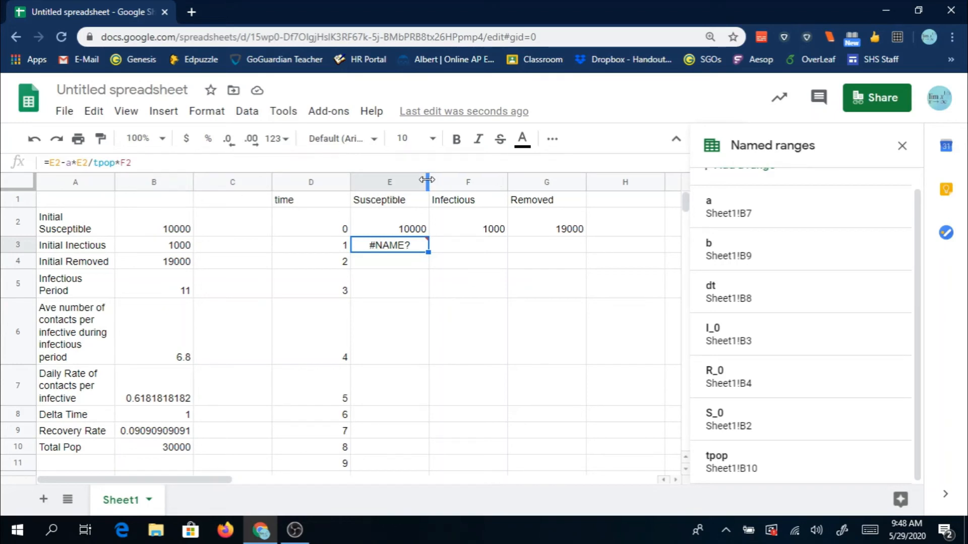
mouse_move(428, 182)
mouse_down()
mouse_move(489, 183)
mouse_move(441, 187)
mouse_up()
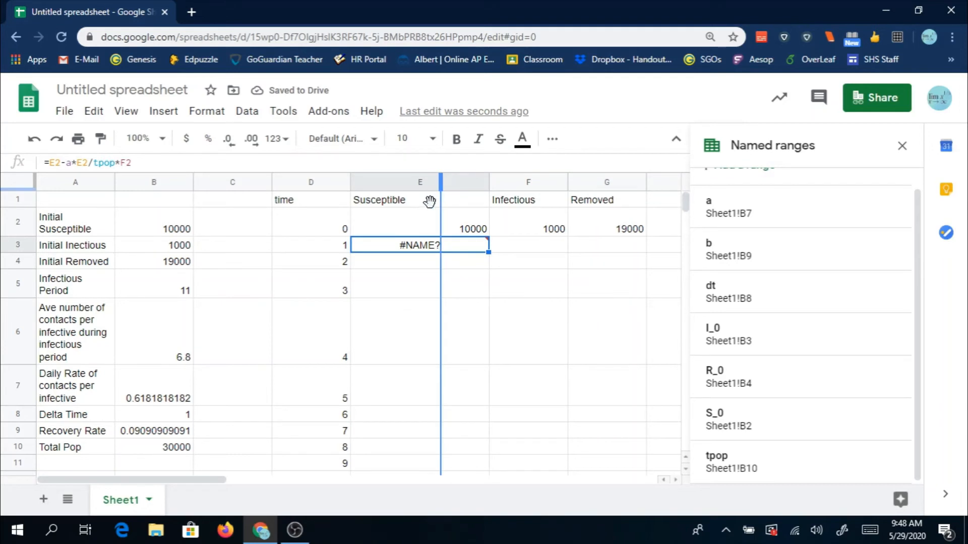
mouse_move(436, 247)
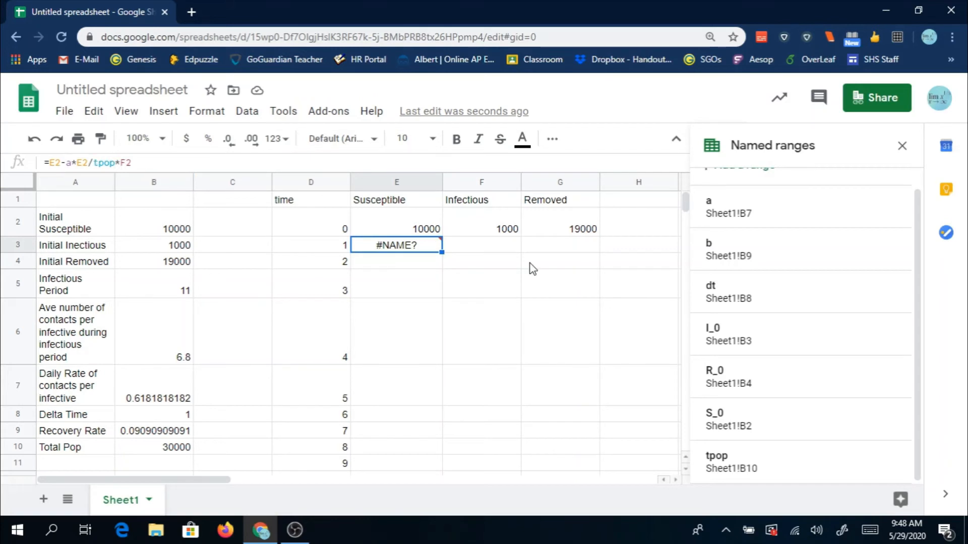
Step: Recheck the tpop range and replace tpop in E3 with the constant, making the formula =E2-a*E2/(30000)*F2
scroll(529, 268, down, 3)
click(771, 463)
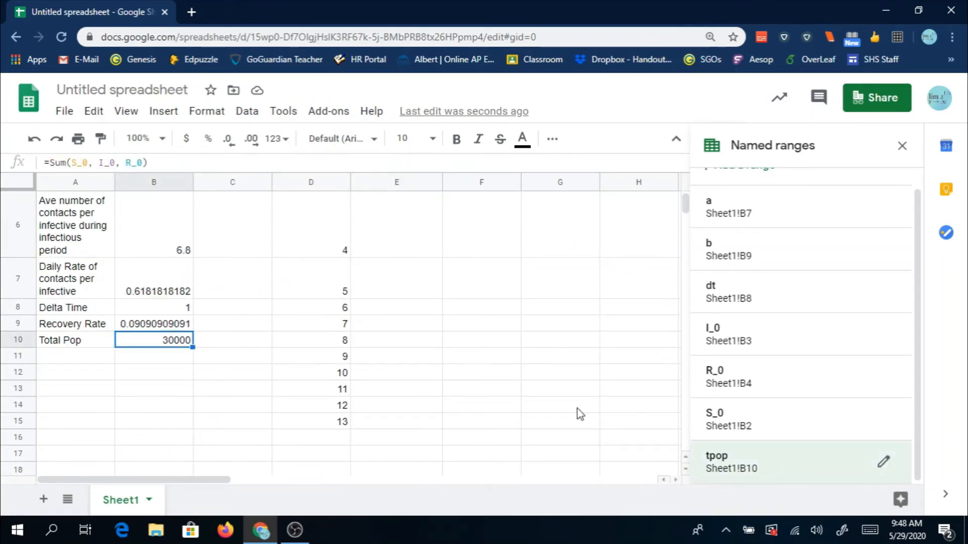
scroll(289, 281, up, 3)
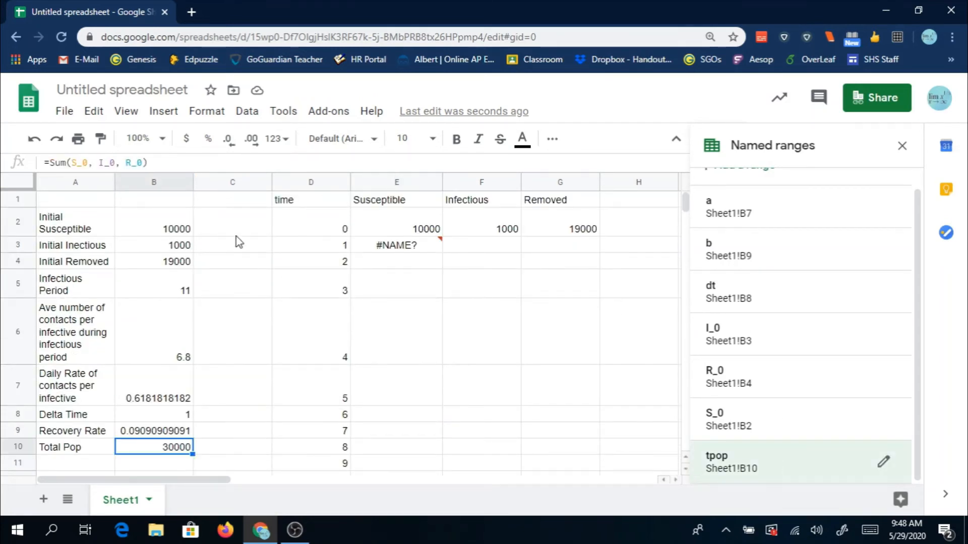
click(370, 243)
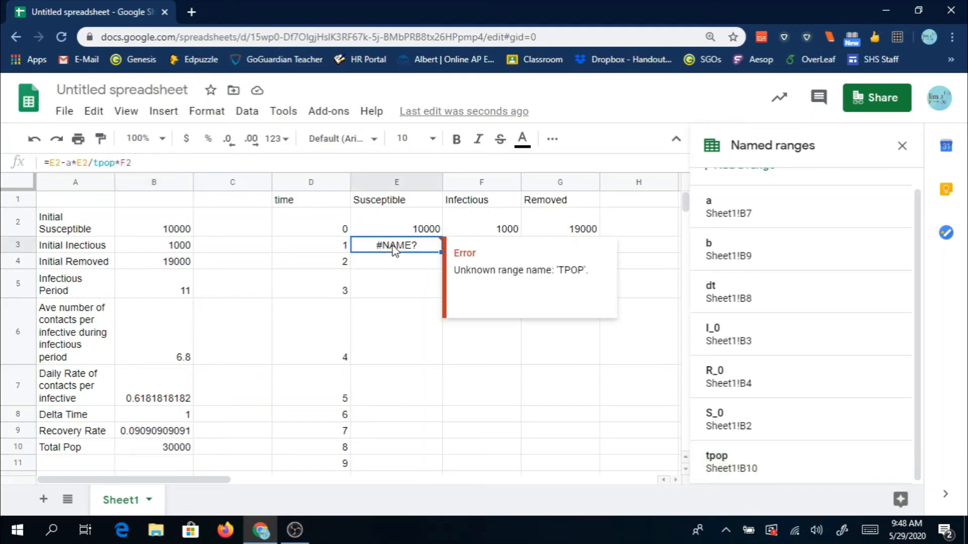
click(116, 162)
key(BackSpace)
key(BackSpace)
key(BackSpace)
key(BackSpace)
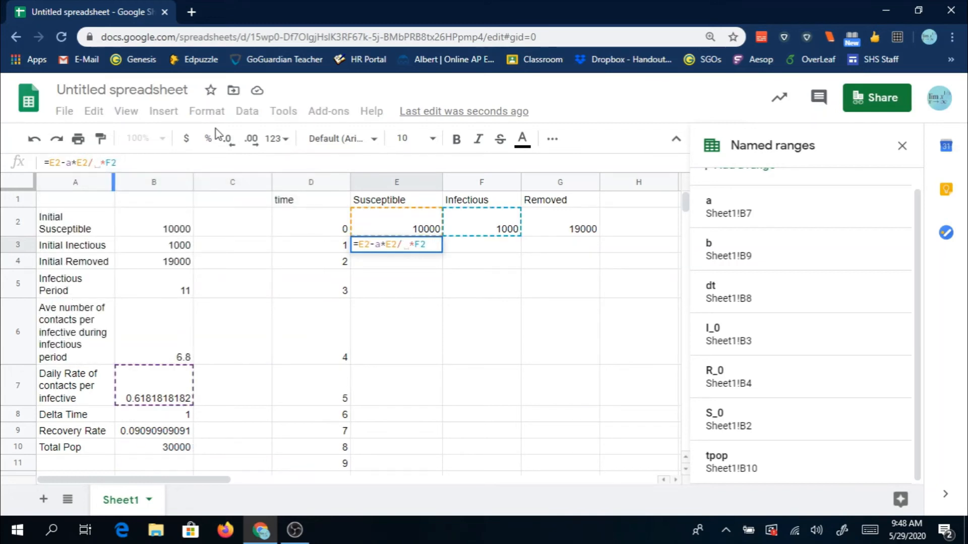
text((30000)
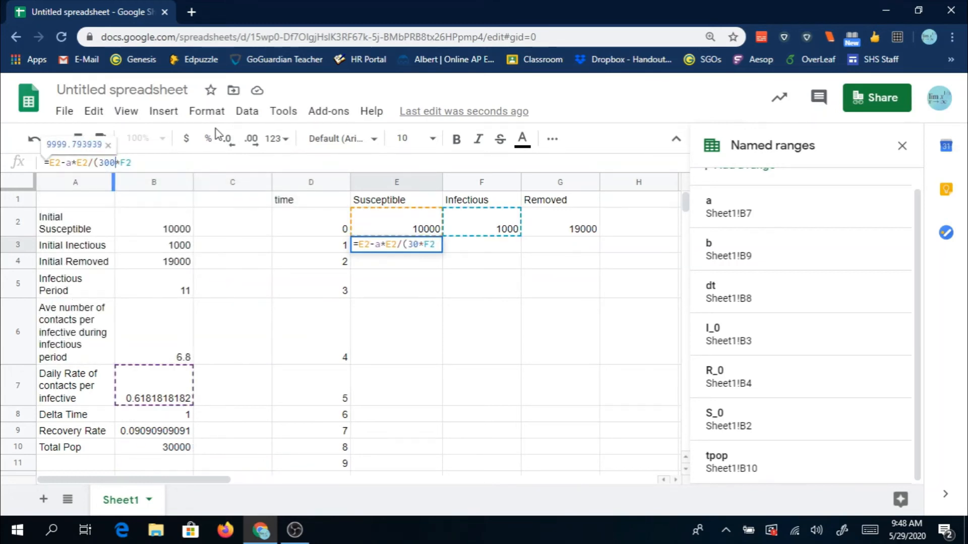
text())
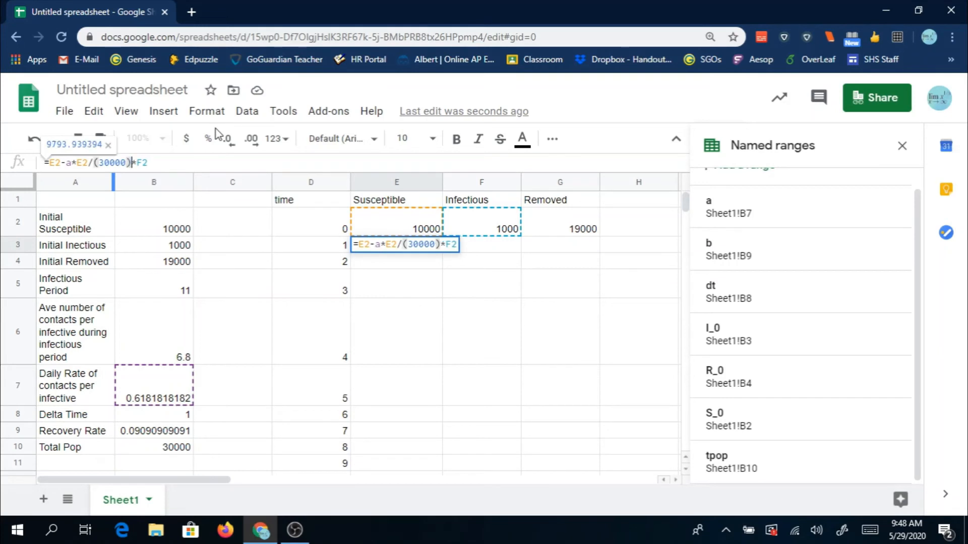
key(Return)
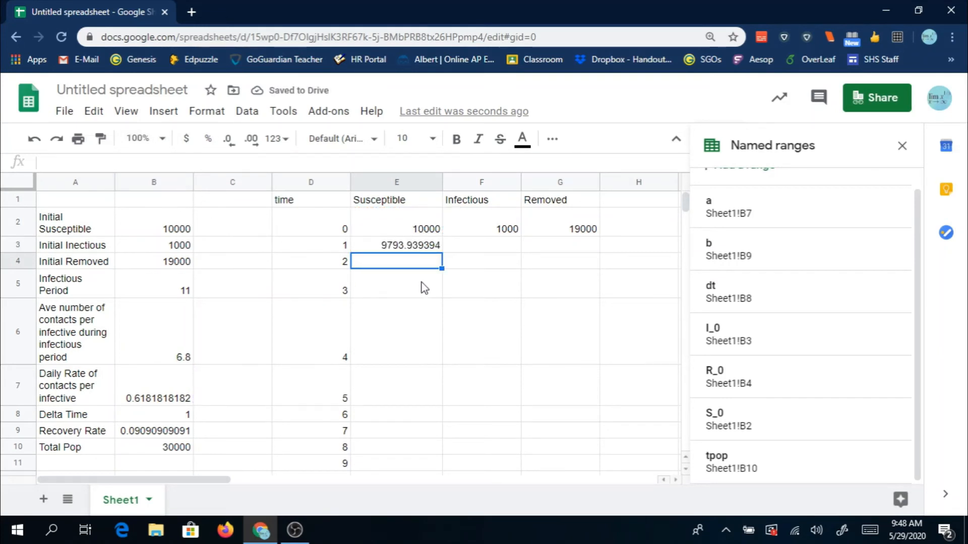
Step: Begin the Infectious formula in cell F3 with =I_0+a*E2/30000*f2
click(470, 248)
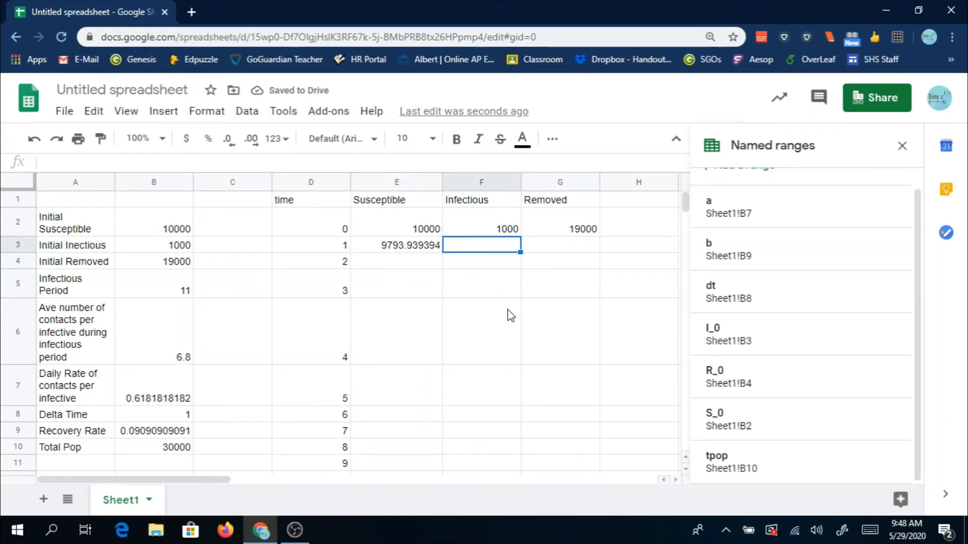
text(=)
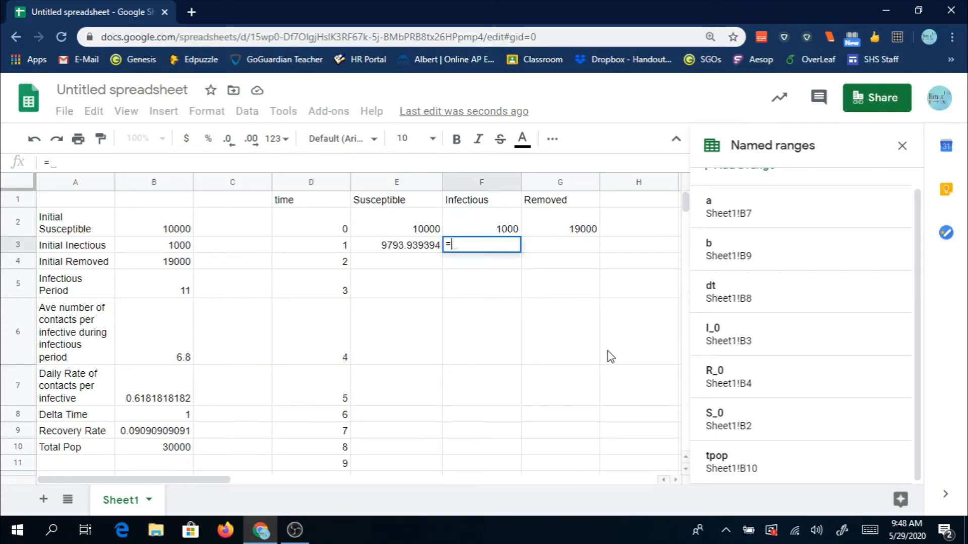
text(I_0)
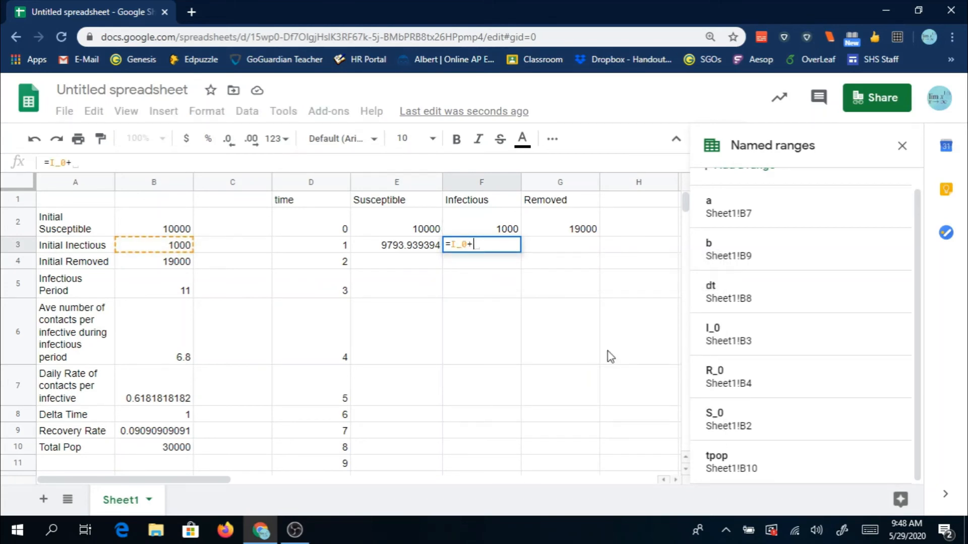
text(+a)
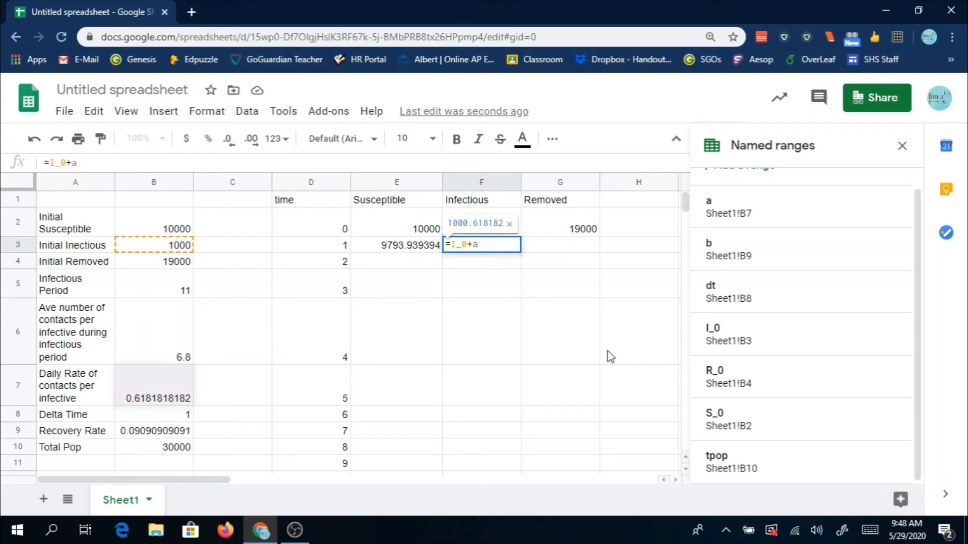
text(*)
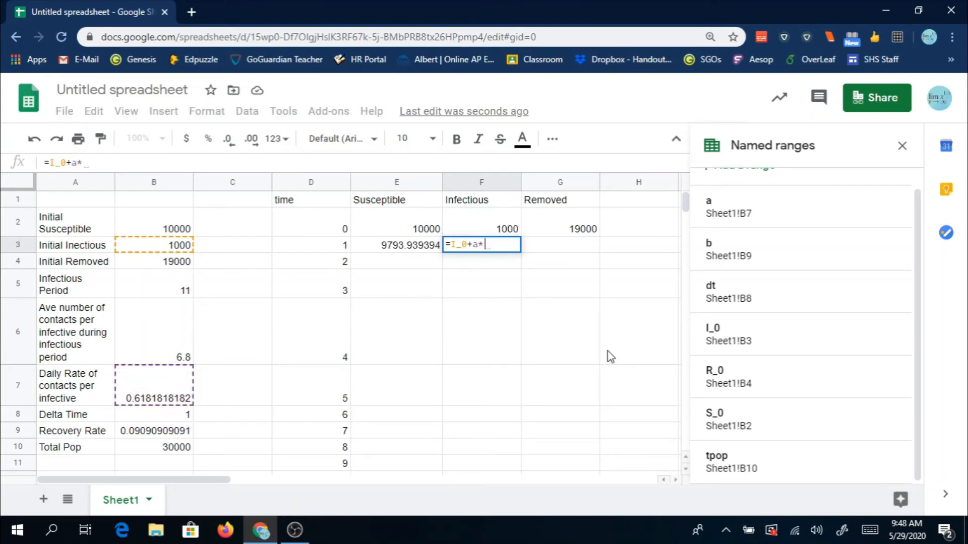
text(S)
key(BackSpace)
text(E2)
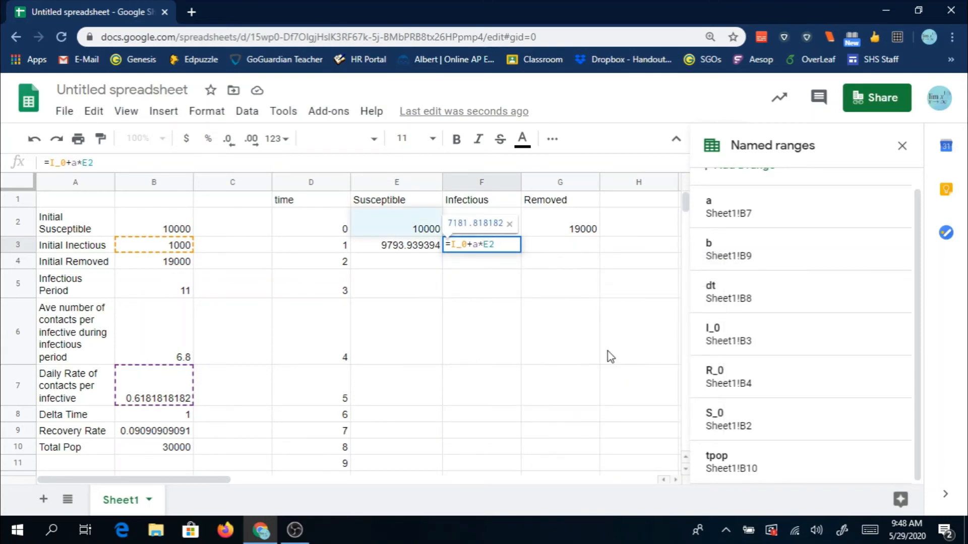
text(/)
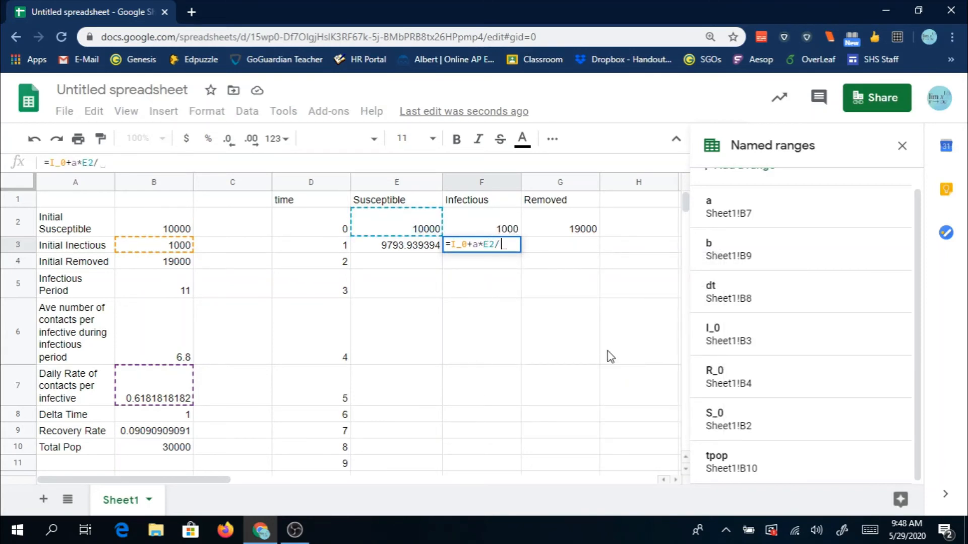
text(30000)
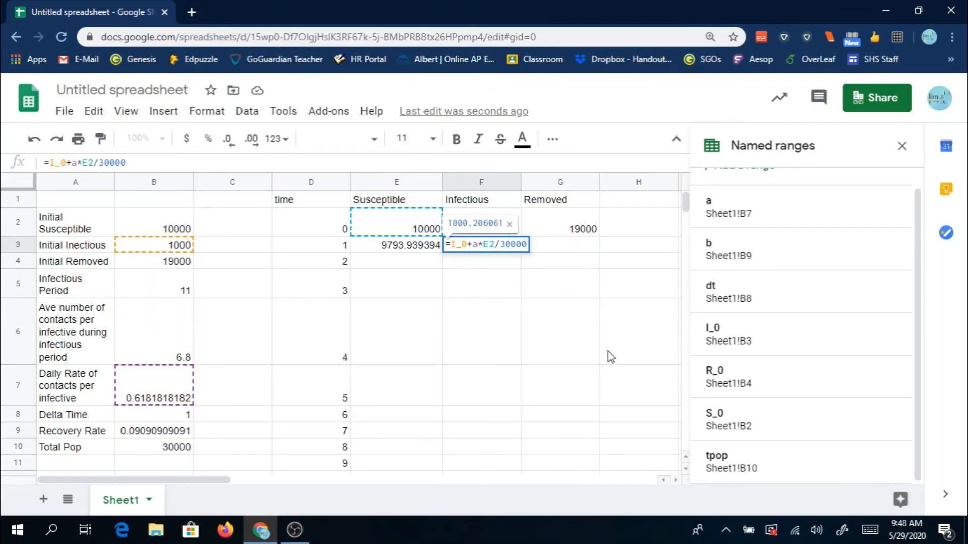
text(*)
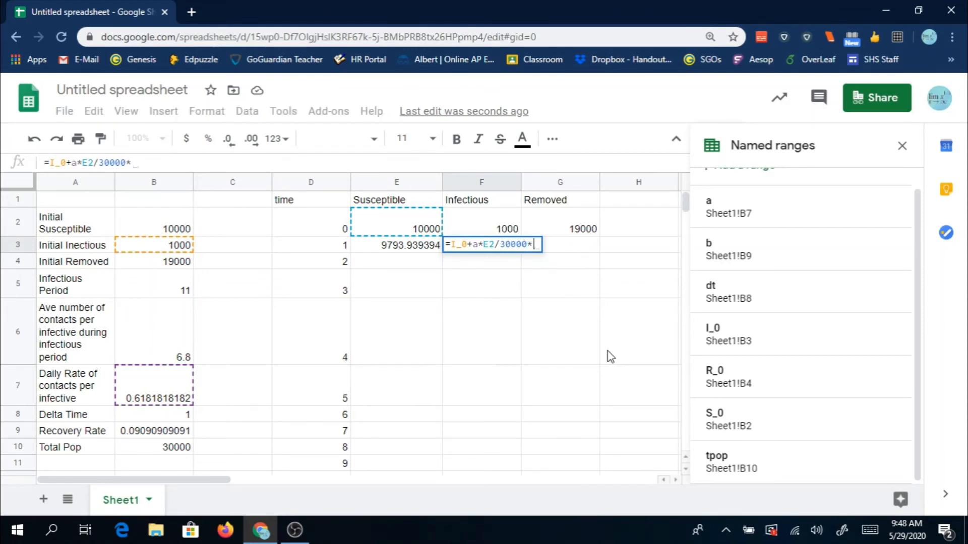
text(f2)
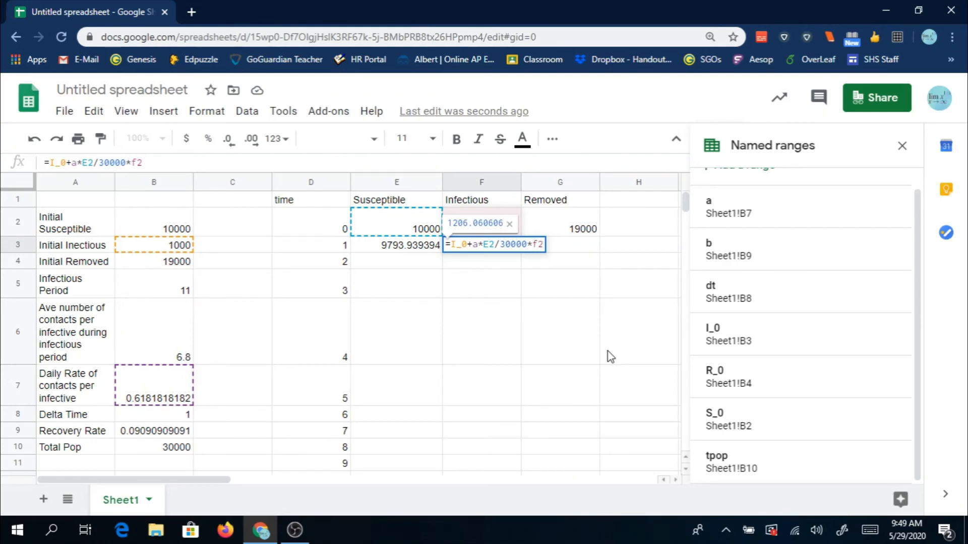
Step: Complete the Infectious formula in F3 by appending -b*I_0 and commit it
text(-)
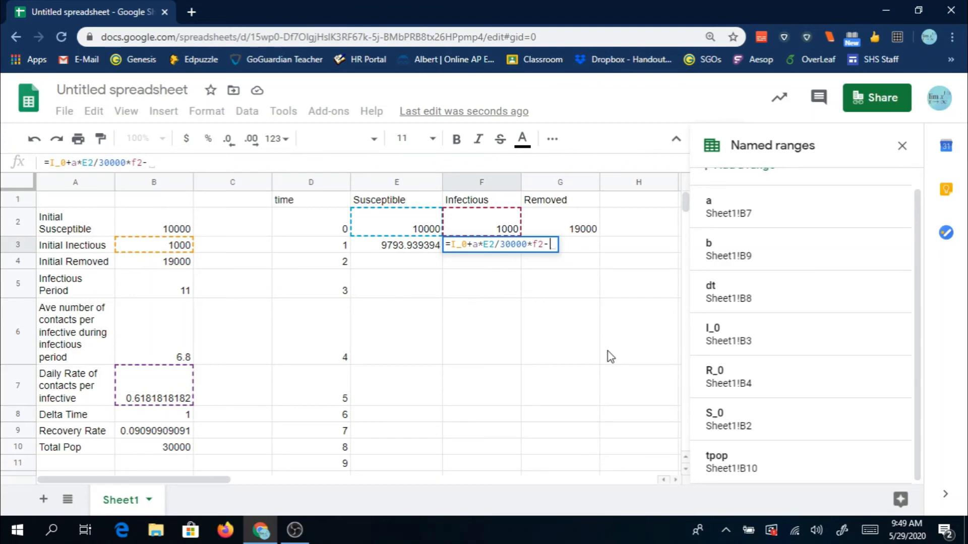
text(b*)
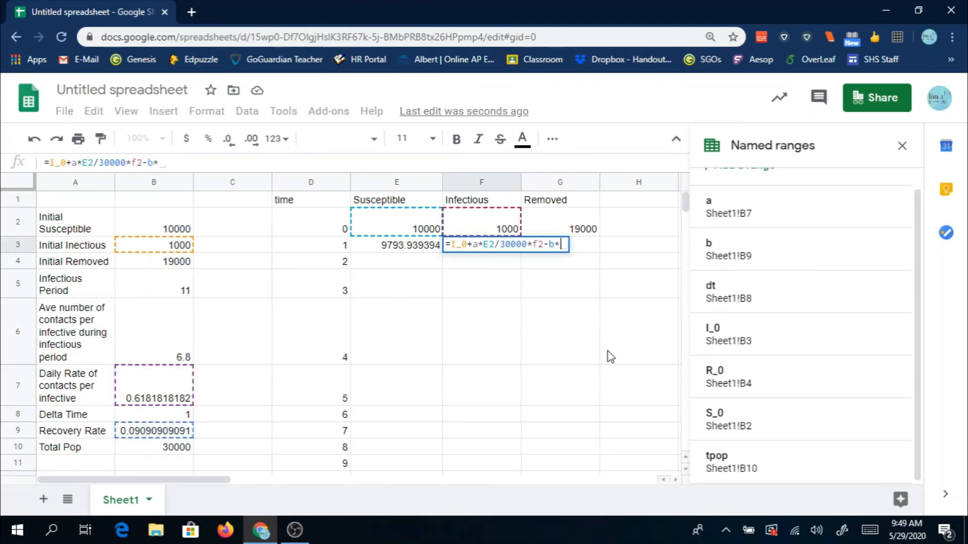
text(I_0)
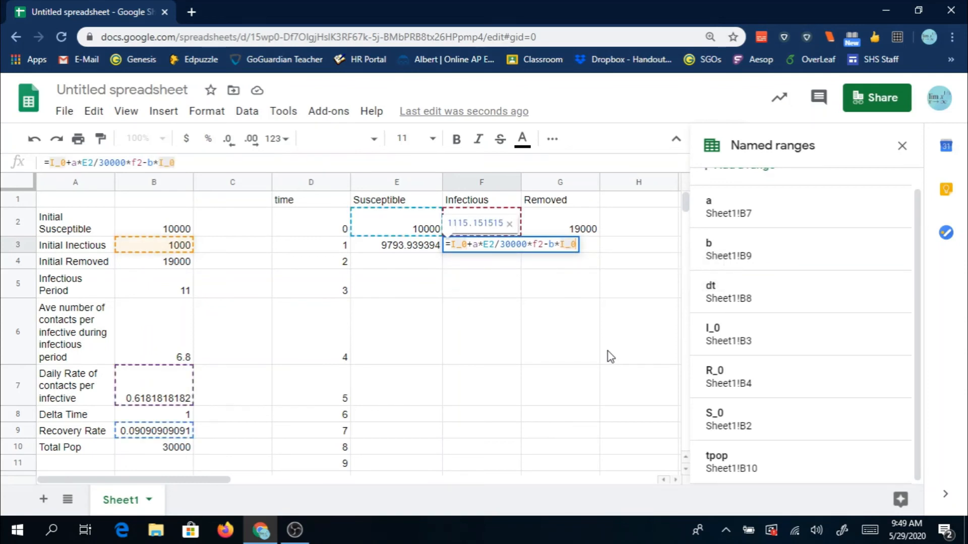
key(Return)
Step: Enter the Removed formula =g2+b*f2 in cell G3
key(Right)
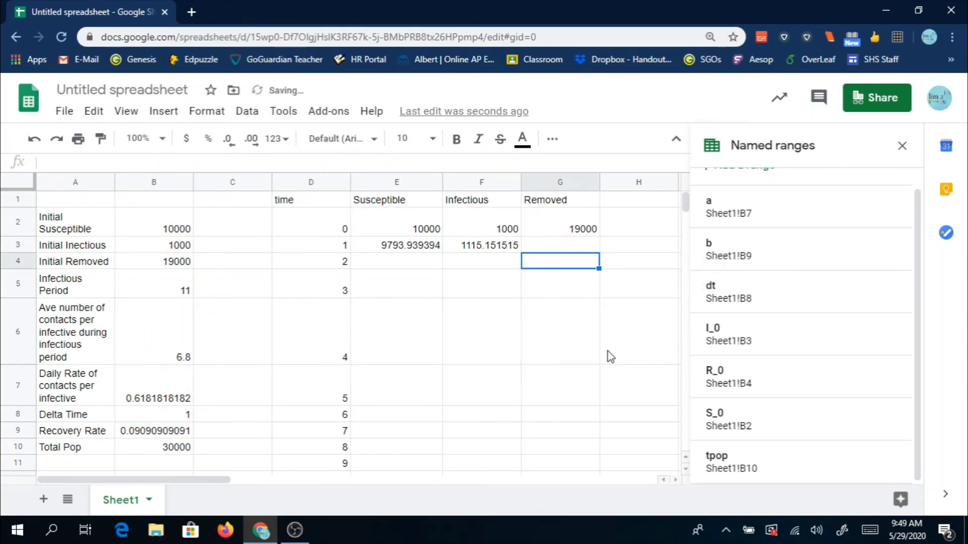
key(Up)
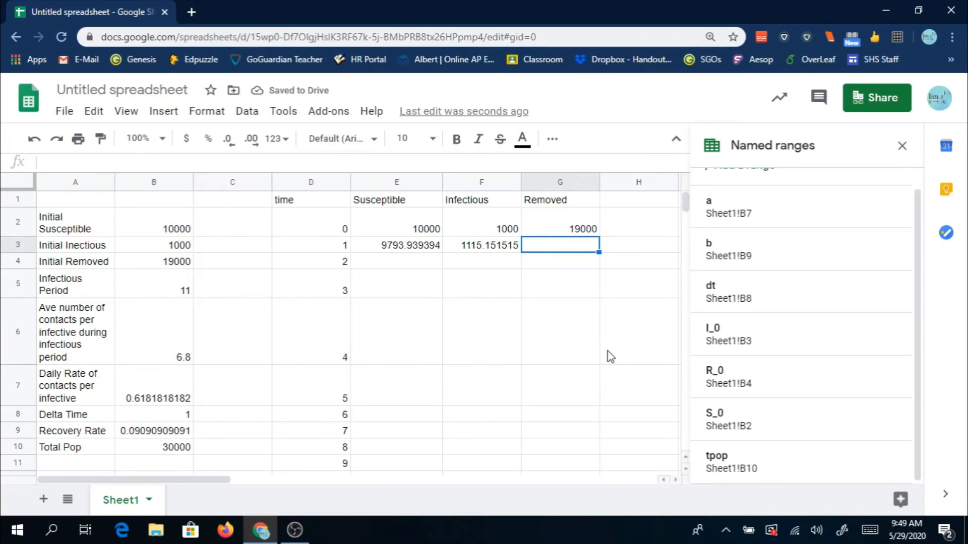
text(=)
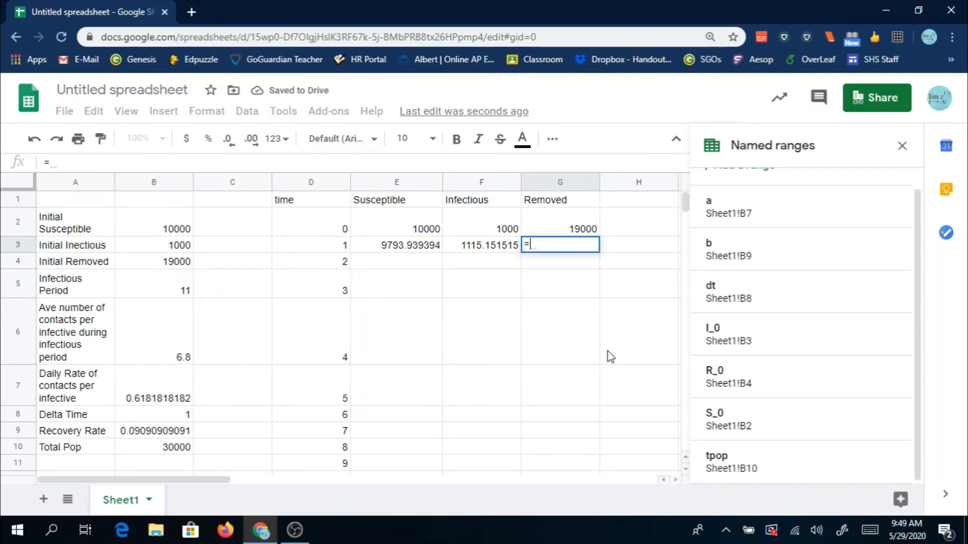
text(g2)
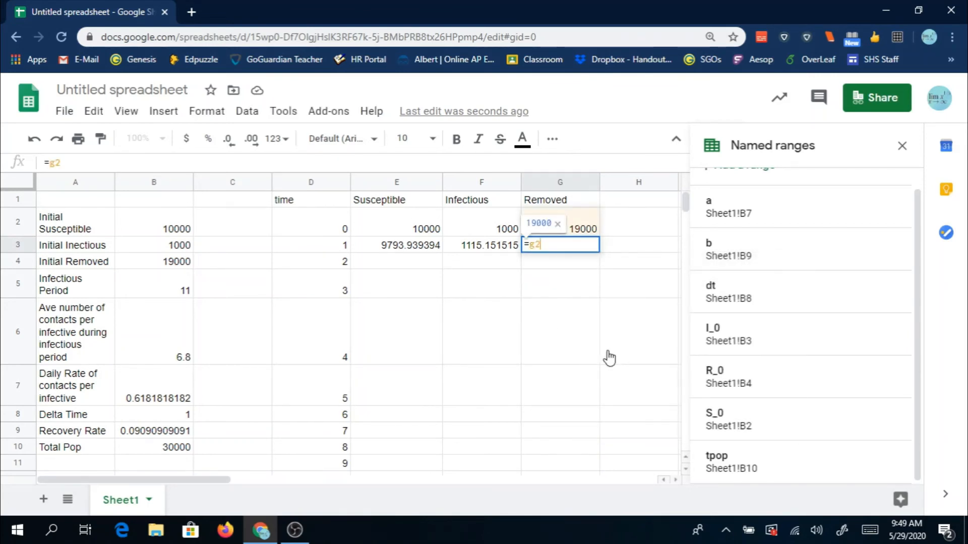
text(+b*)
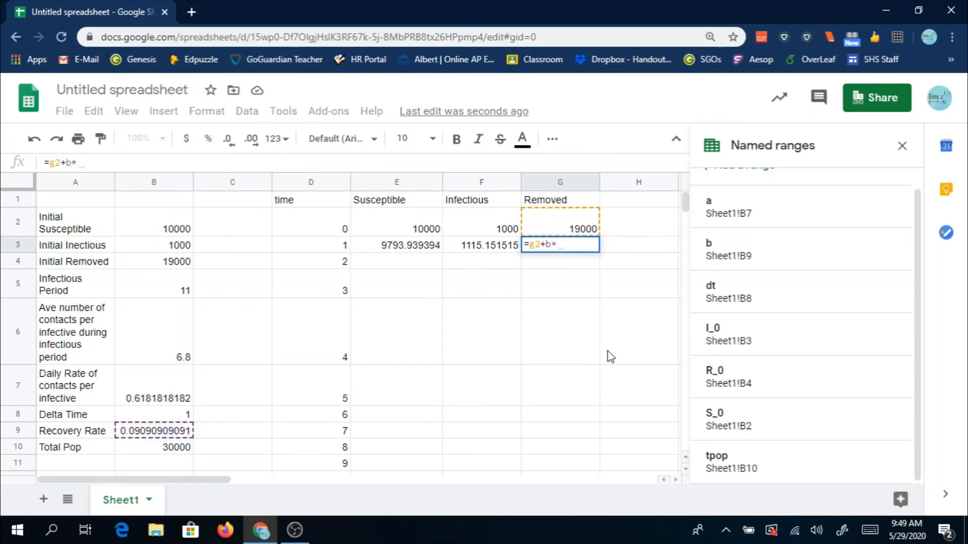
text(f)
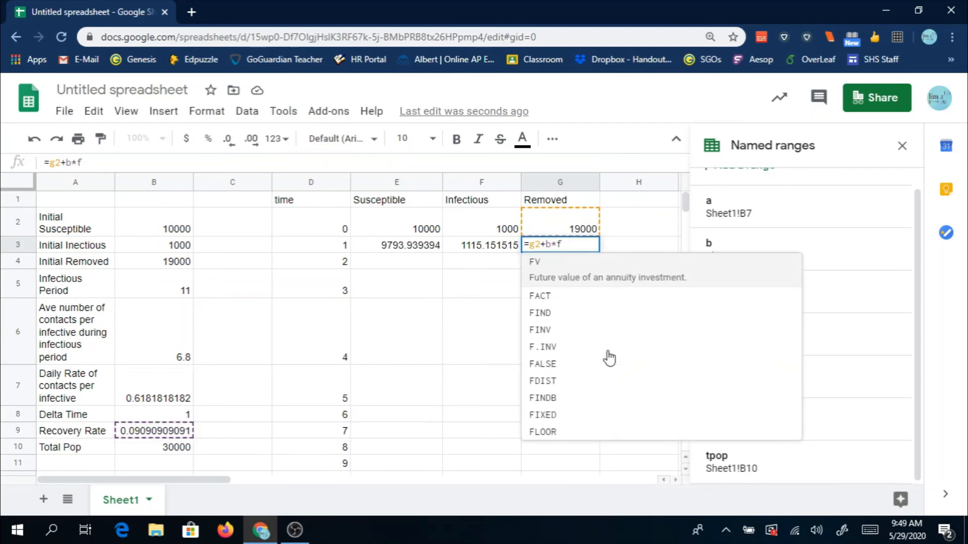
text(2)
key(Return)
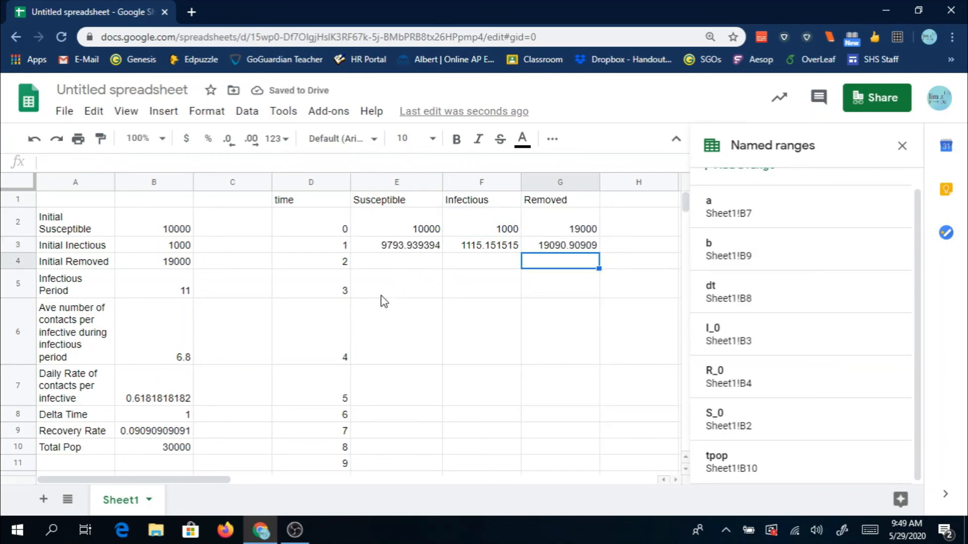
Step: Fill the Susceptible, Infectious and Removed formulas from E3, F3 and G3 down through row 11
click(426, 247)
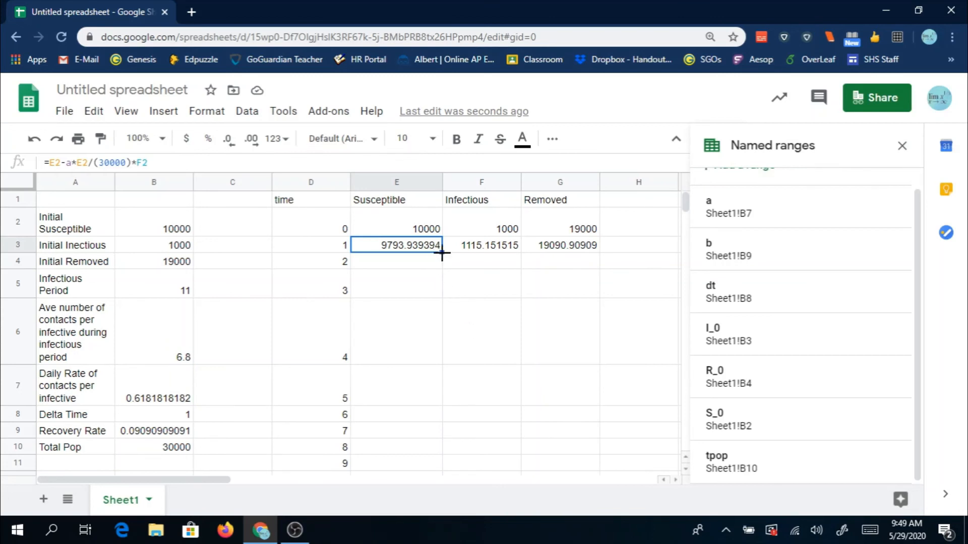
drag(442, 253, 449, 462)
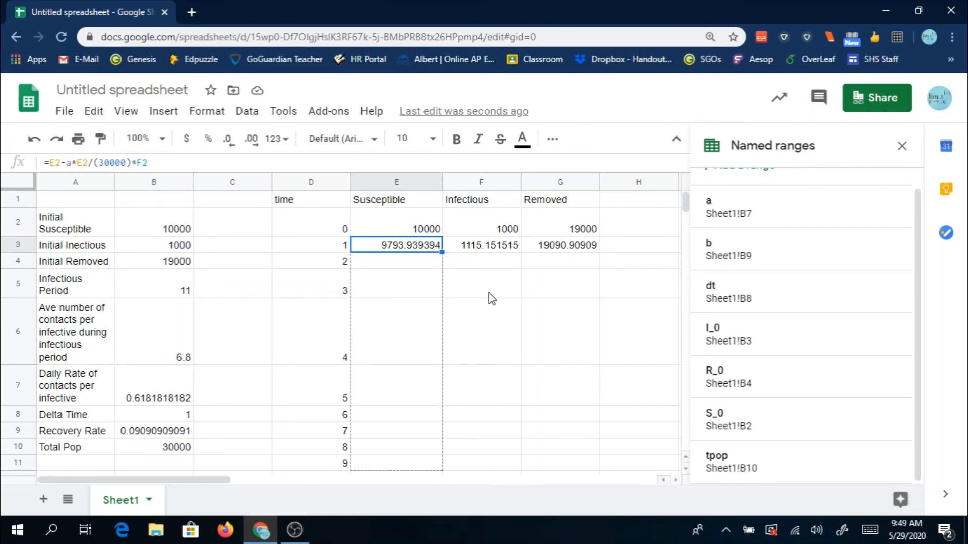
click(508, 247)
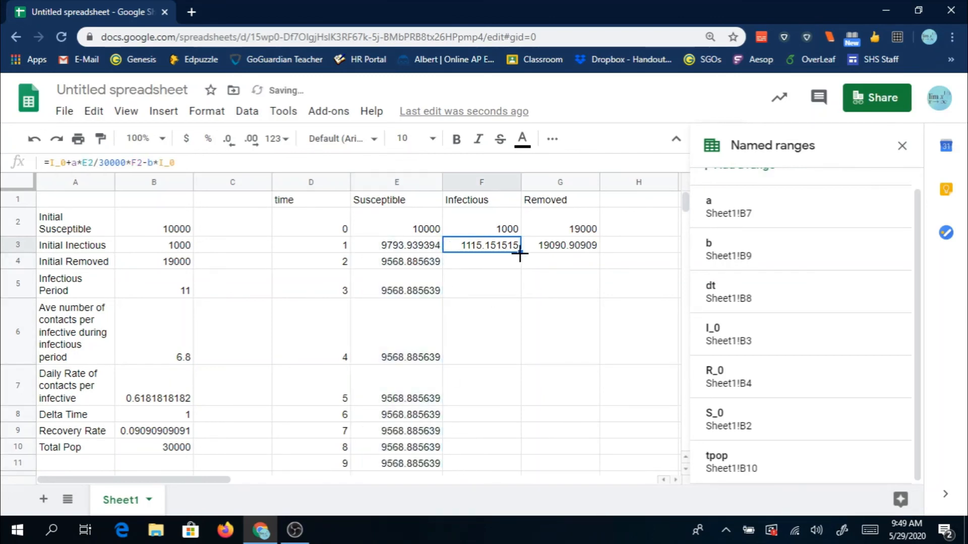
drag(519, 254, 506, 464)
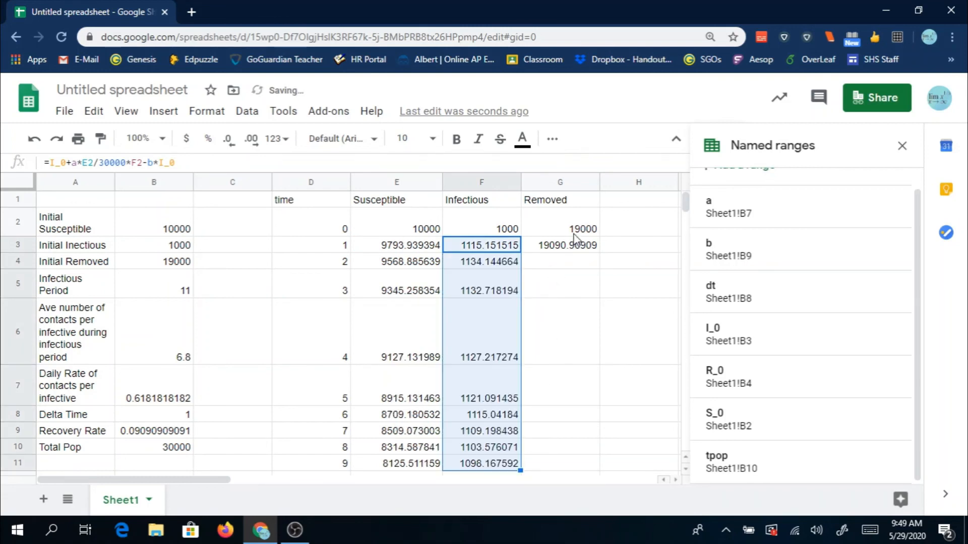
click(581, 247)
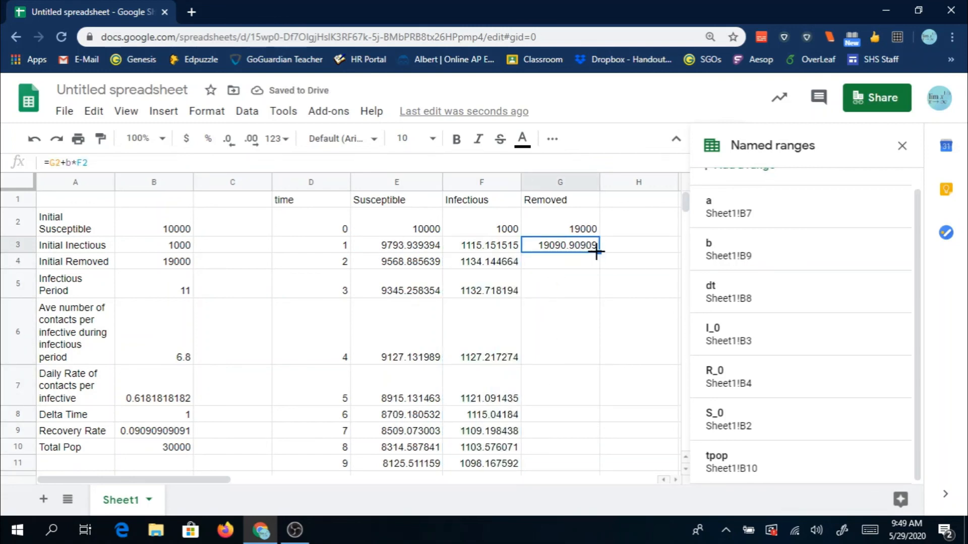
drag(598, 252, 577, 466)
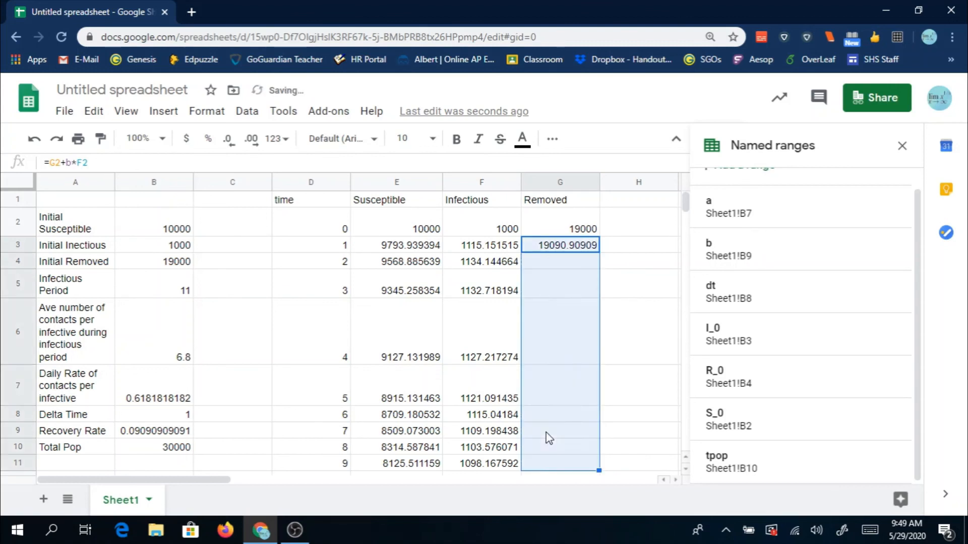
Step: Reduce the Removed values in G3:G11 to one decimal place
click(229, 143)
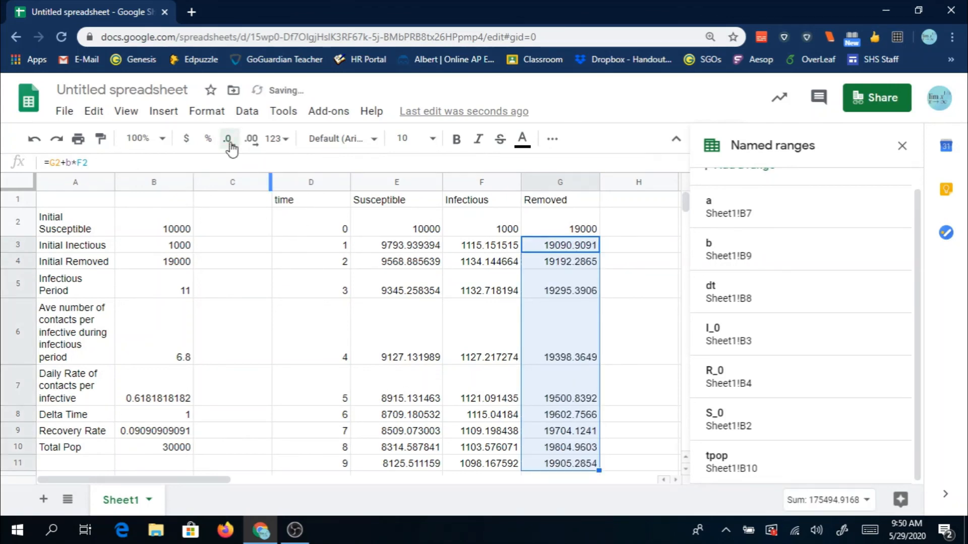
click(230, 143)
click(230, 143)
click(229, 143)
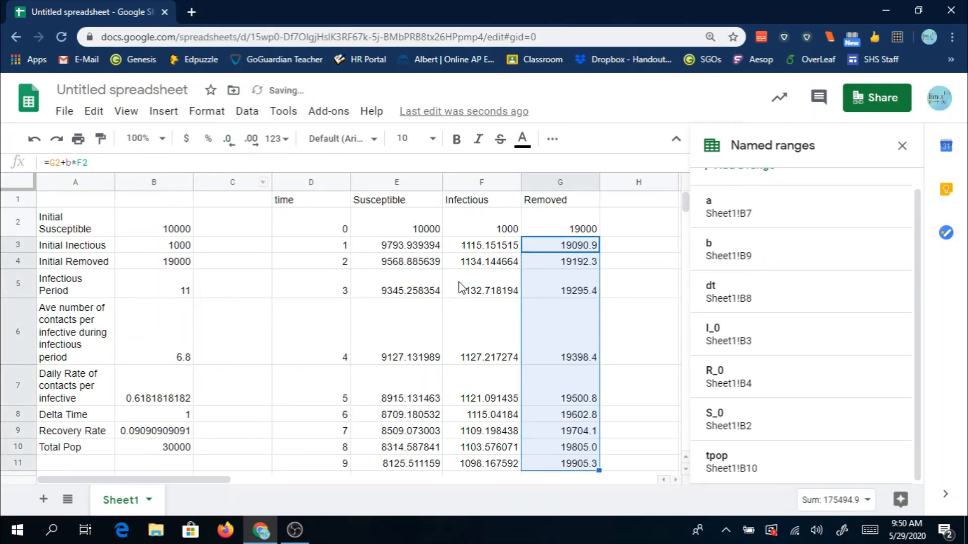
Step: Format the whole Infectious column F to one decimal place
click(483, 183)
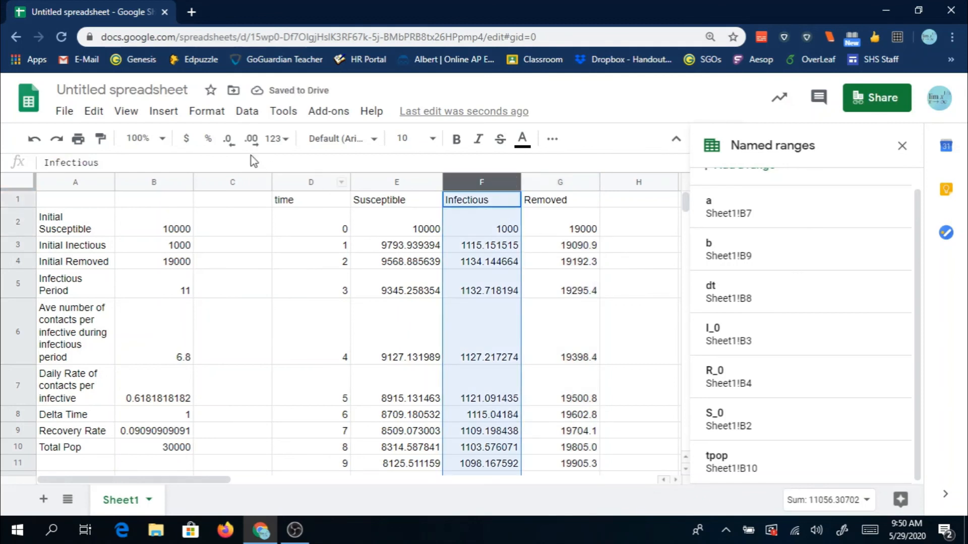
click(228, 141)
click(228, 141)
click(228, 141)
click(228, 141)
click(227, 141)
click(228, 141)
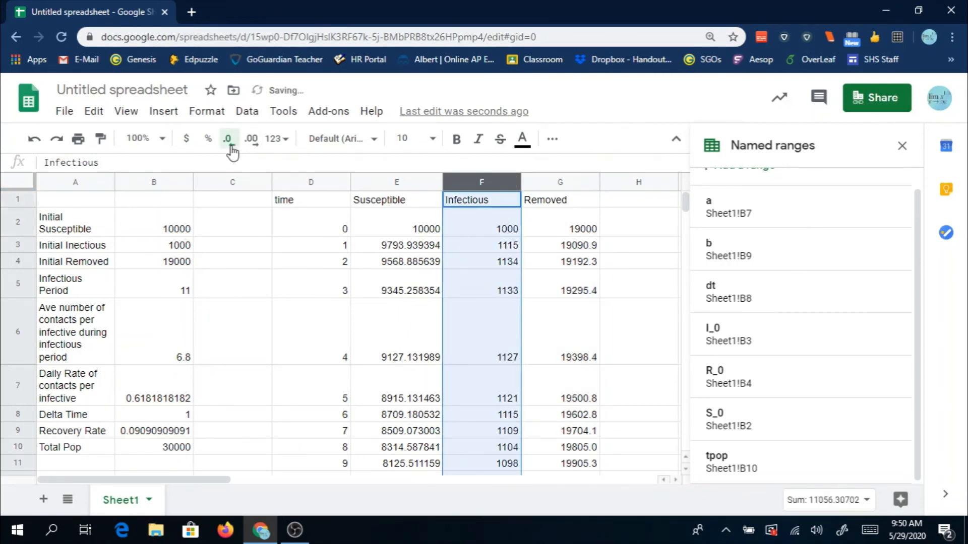
click(252, 140)
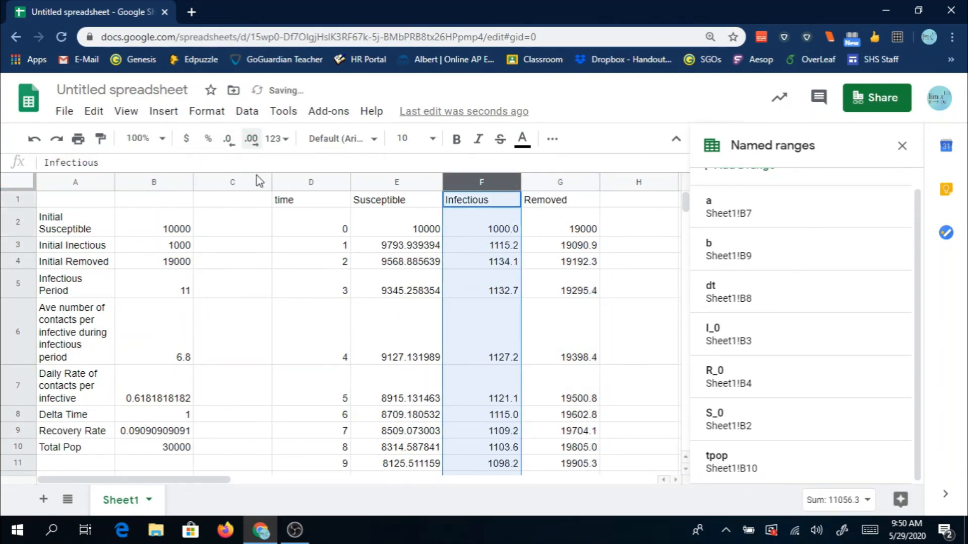
Step: Format the whole Susceptible column E to one decimal place
click(402, 183)
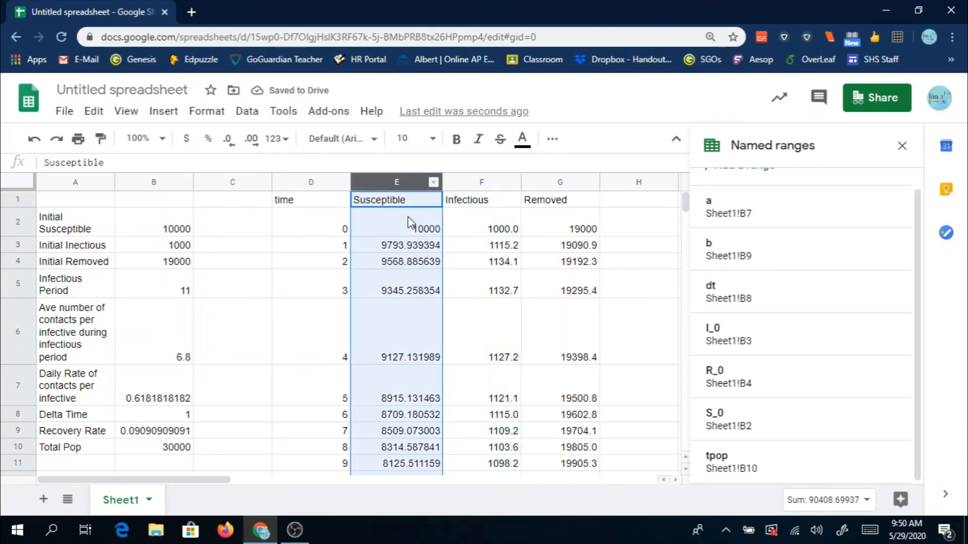
click(229, 144)
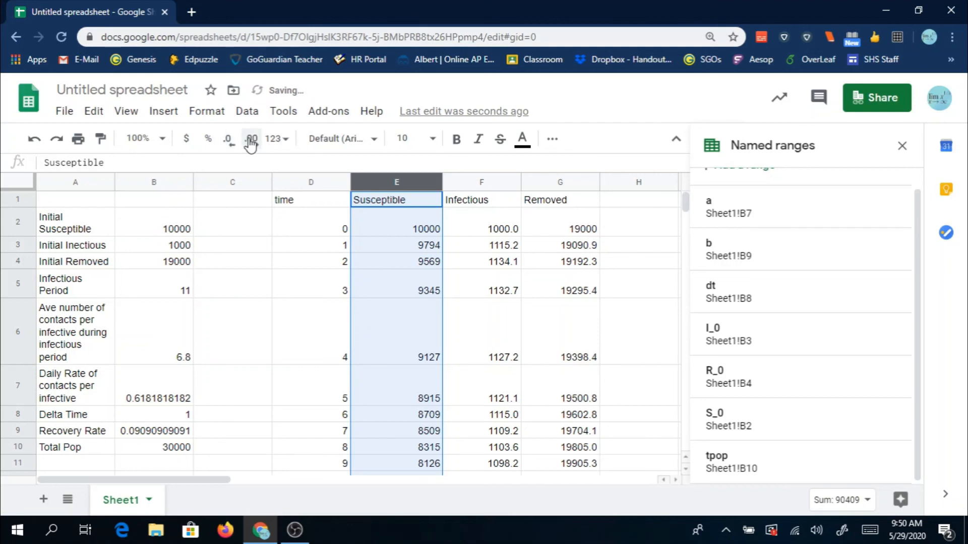
click(251, 139)
Step: Extend the Susceptible, Infectious and Removed formulas from row 11 down through row 15, matching time 13
scroll(466, 354, down, 3)
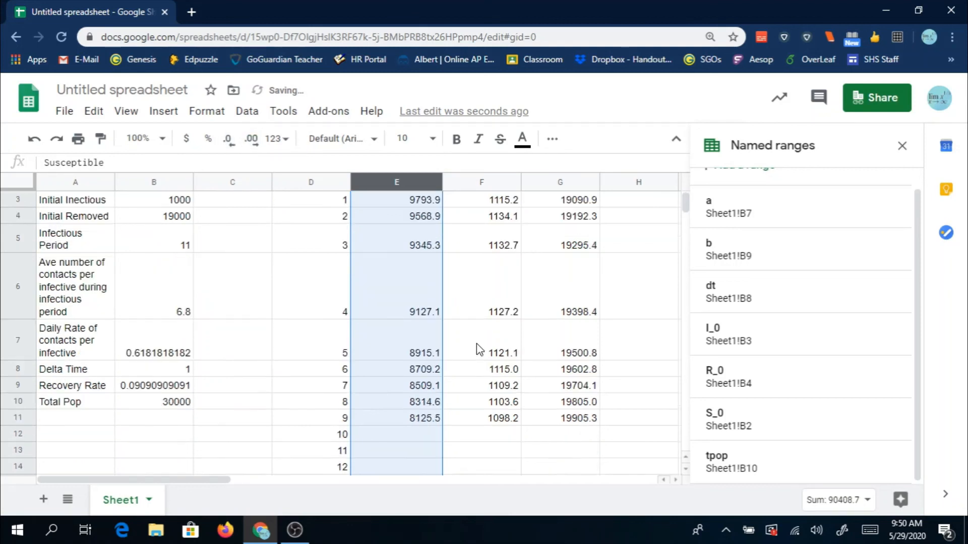
click(432, 370)
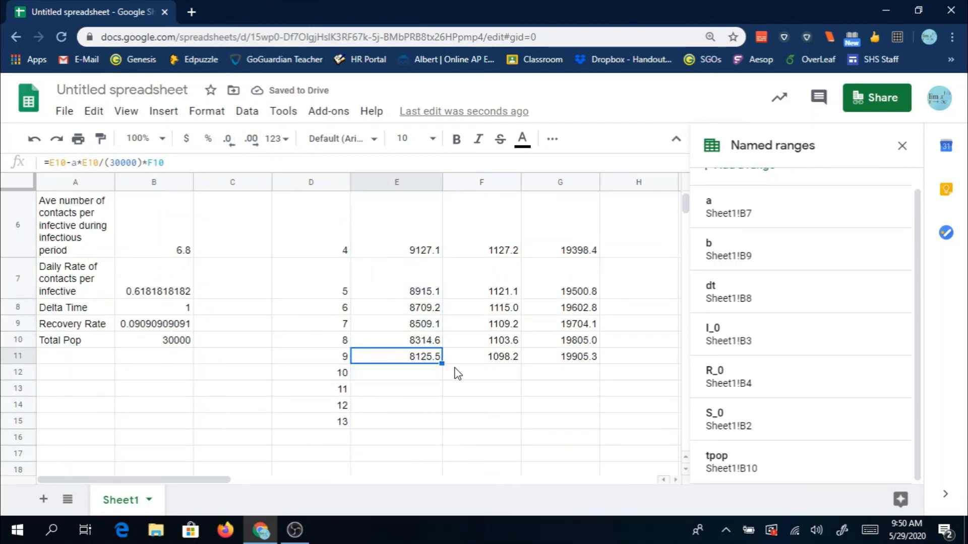
drag(441, 361, 444, 421)
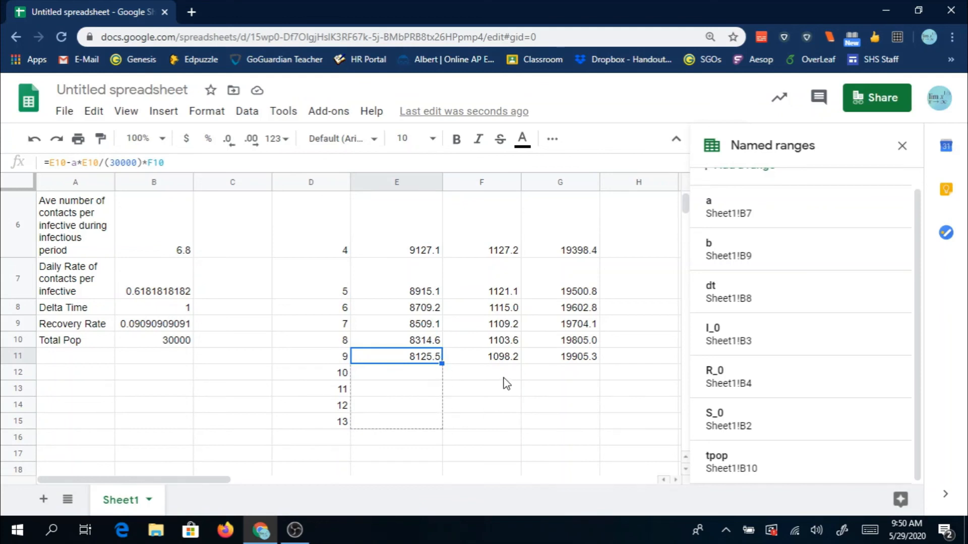
click(508, 361)
drag(520, 361, 524, 425)
click(595, 358)
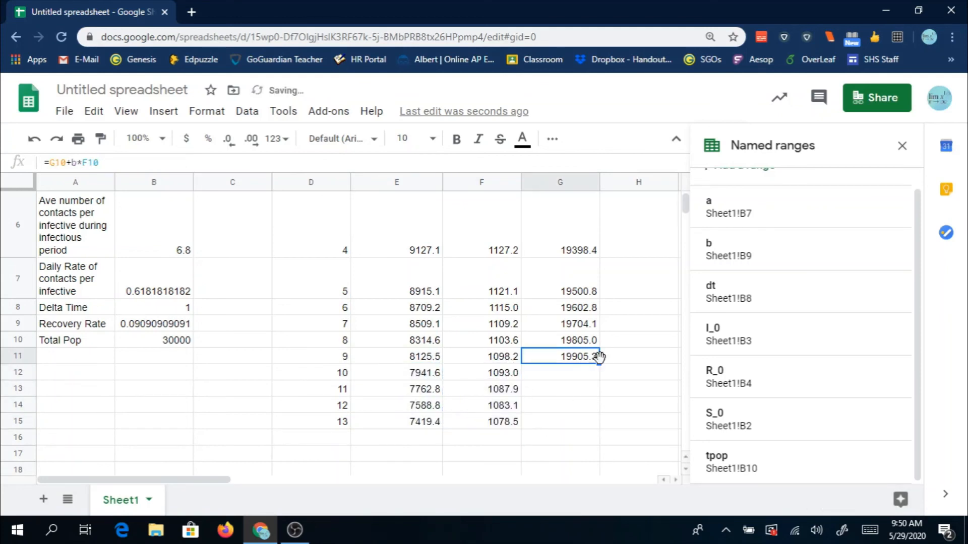
drag(599, 363, 600, 423)
Step: Look over the filled model rows, close the named ranges list and select E3 to inspect the Susceptible formula
scroll(628, 371, up, 3)
scroll(630, 375, down, 1)
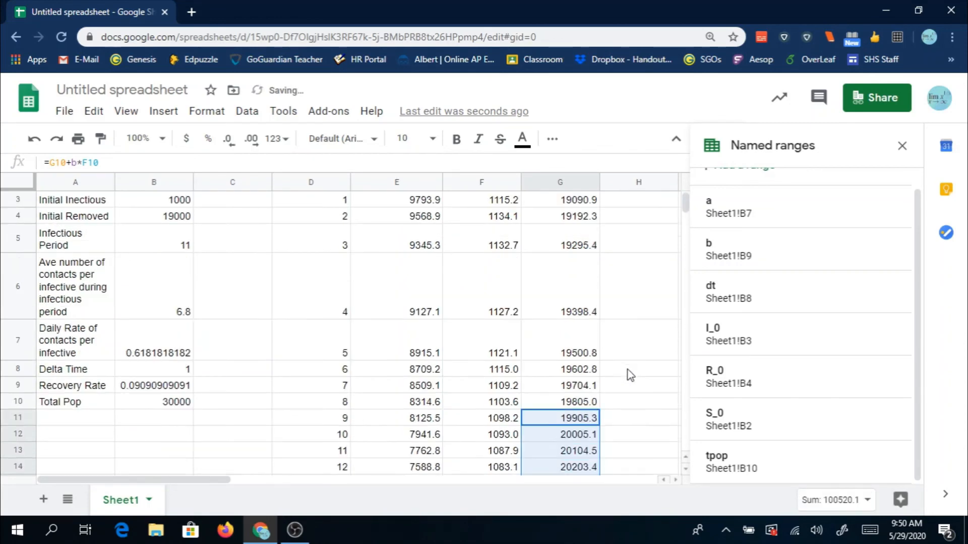
scroll(627, 373, down, 1)
scroll(630, 374, up, 3)
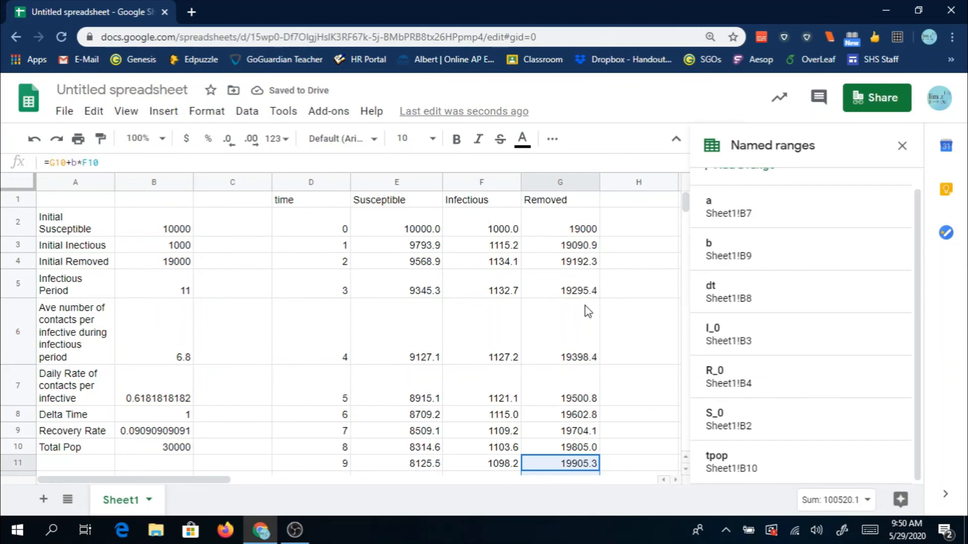
scroll(585, 300, down, 3)
scroll(410, 357, up, 3)
click(902, 145)
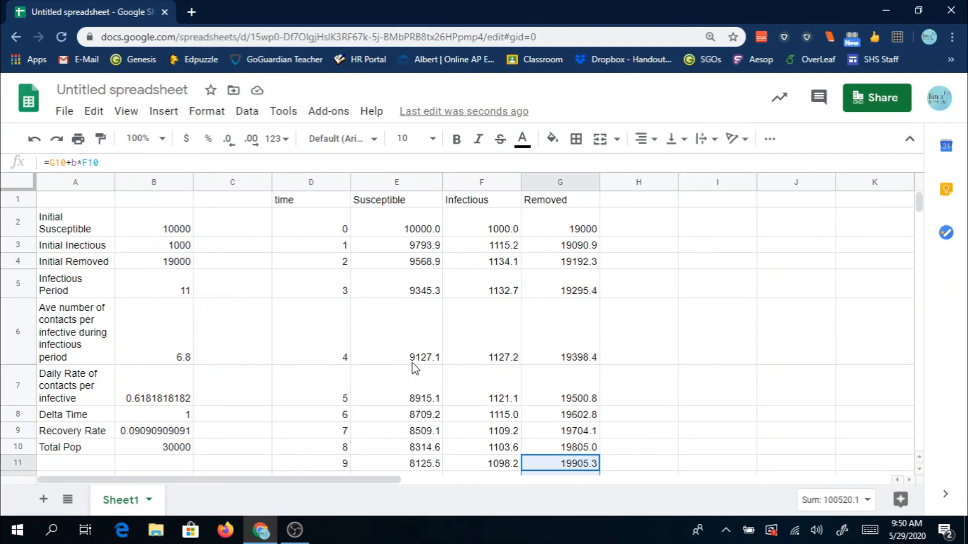
click(399, 247)
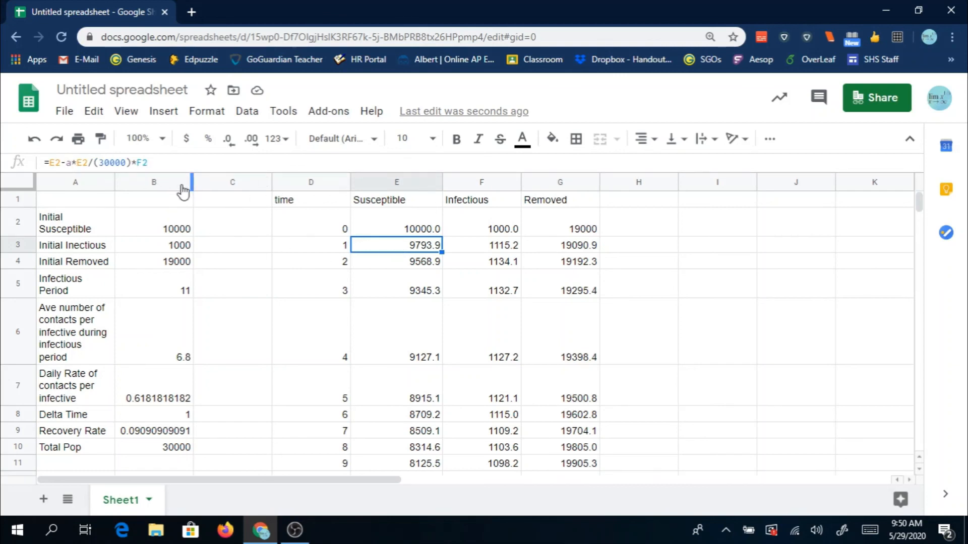